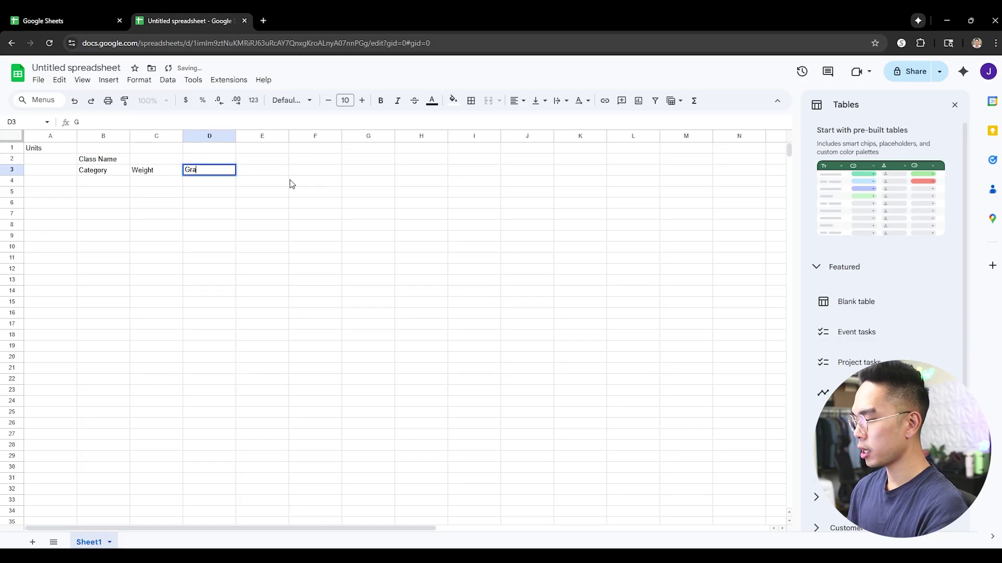
Step: Finish the Grade heading in row 3 and move on to cell E1
{"action": "left_click", "coordinate": [215, 182]}
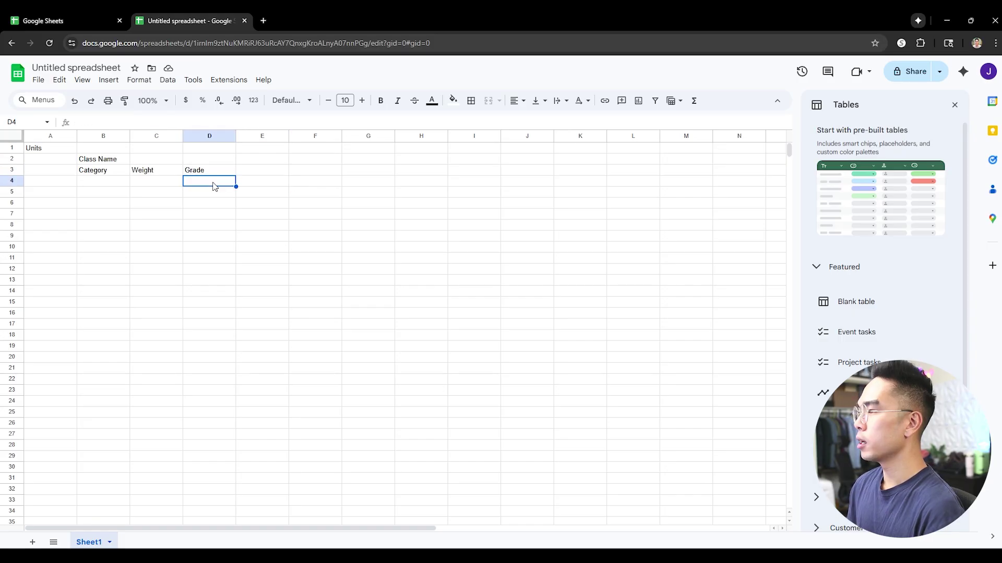
{"action": "left_click", "coordinate": [264, 149]}
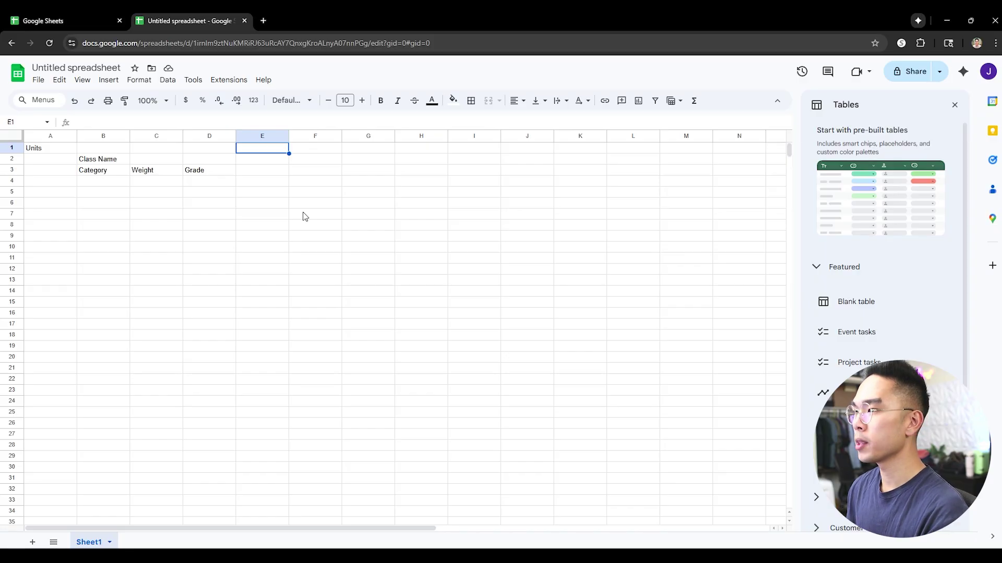
Step: Enter the headings Overall Grade, Grade Point and Letter in E1:G1
{"action": "type", "text": "Class Gra"}
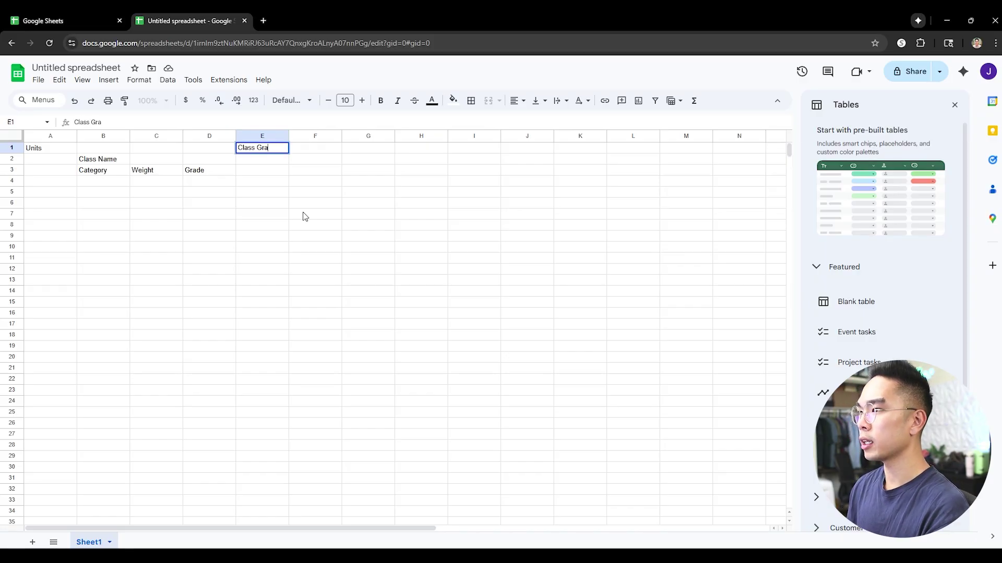
{"action": "key", "text": "ctrl+a"}
{"action": "type", "text": "Overall Grade"}
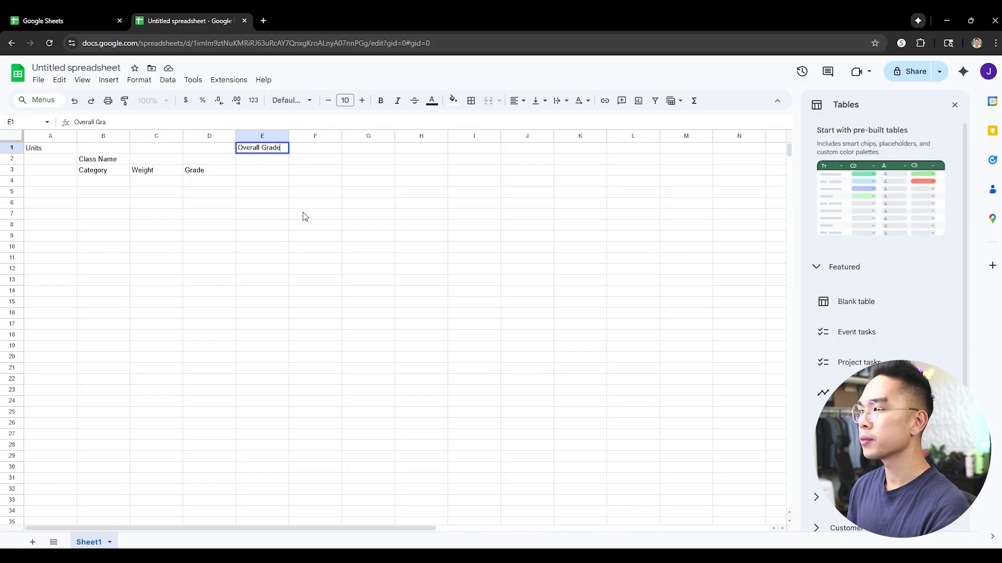
{"action": "key", "text": "Tab"}
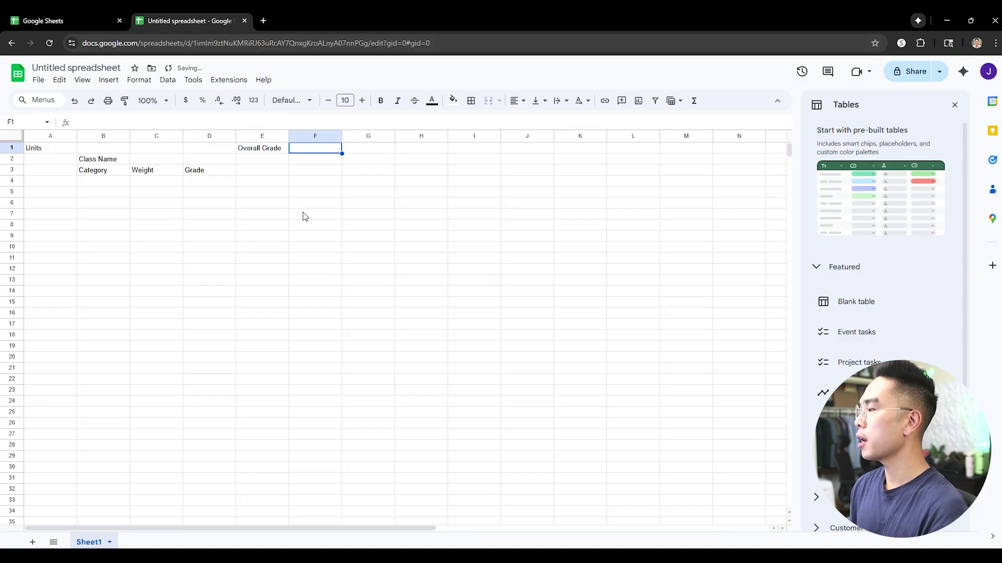
{"action": "type", "text": "Grade Point"}
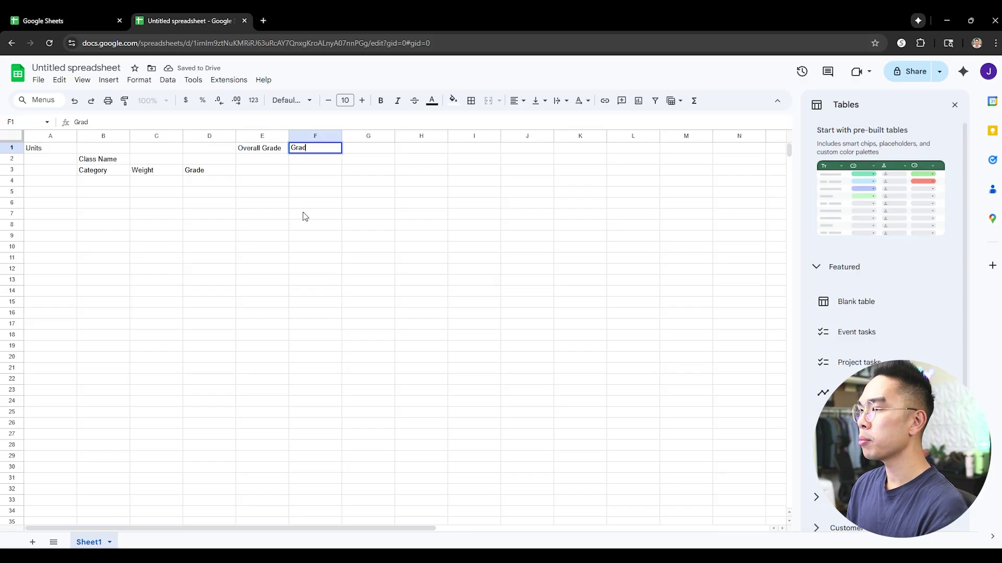
{"action": "key", "text": "Tab"}
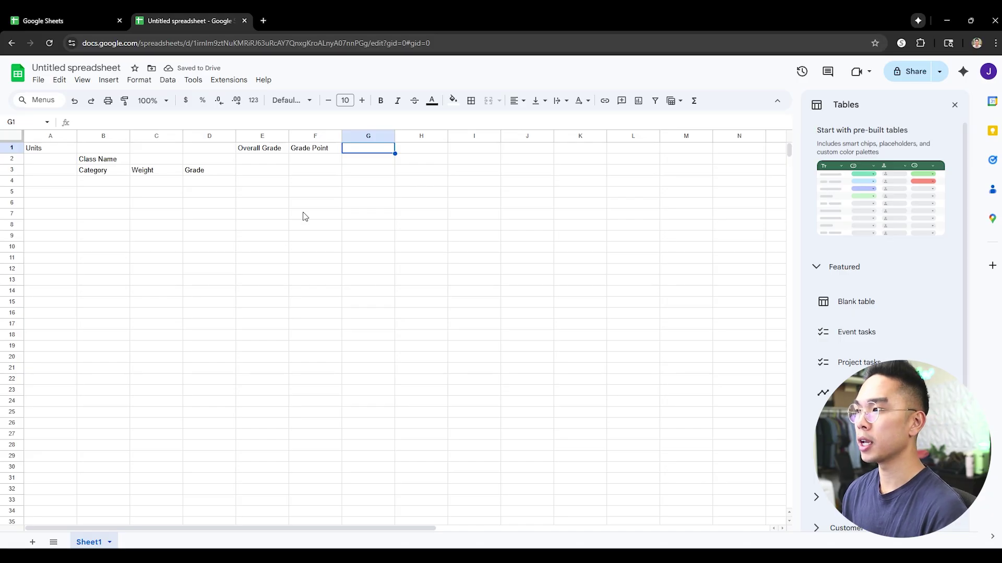
{"action": "type", "text": "Letter"}
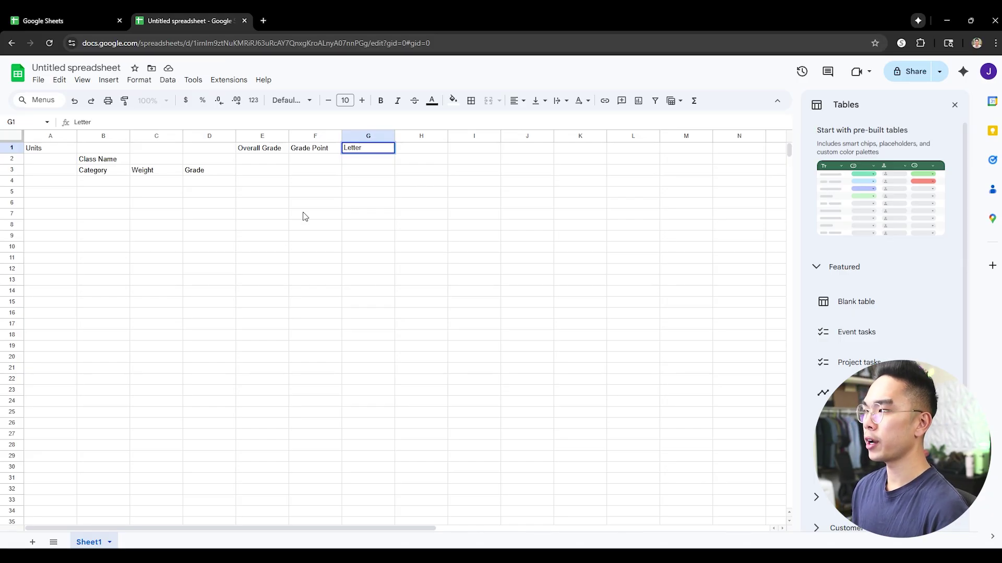
{"action": "key", "text": "Return"}
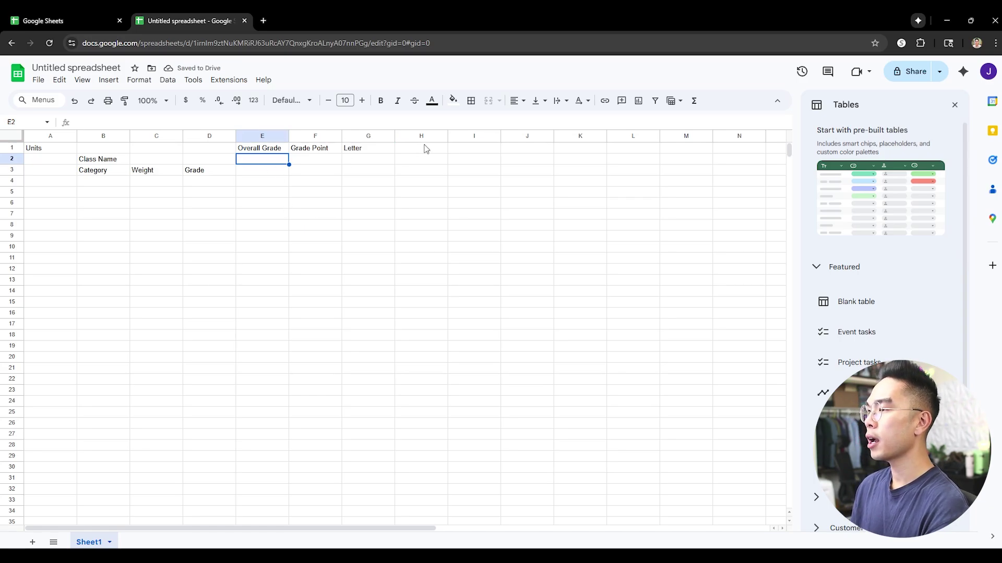
Step: Narrow column H into a spacer and add a Cumulative GPA heading in I1
{"action": "left_click_drag", "start_coordinate": [448, 136], "coordinate": [409, 135]}
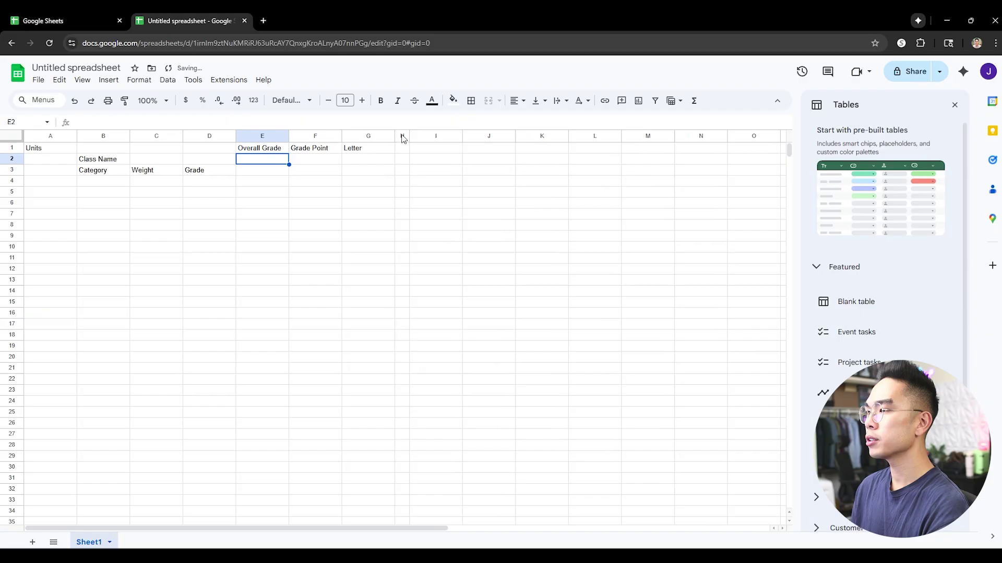
{"action": "left_click", "coordinate": [423, 151]}
{"action": "type", "text": "Cumulative GPA"}
{"action": "key", "text": "Return"}
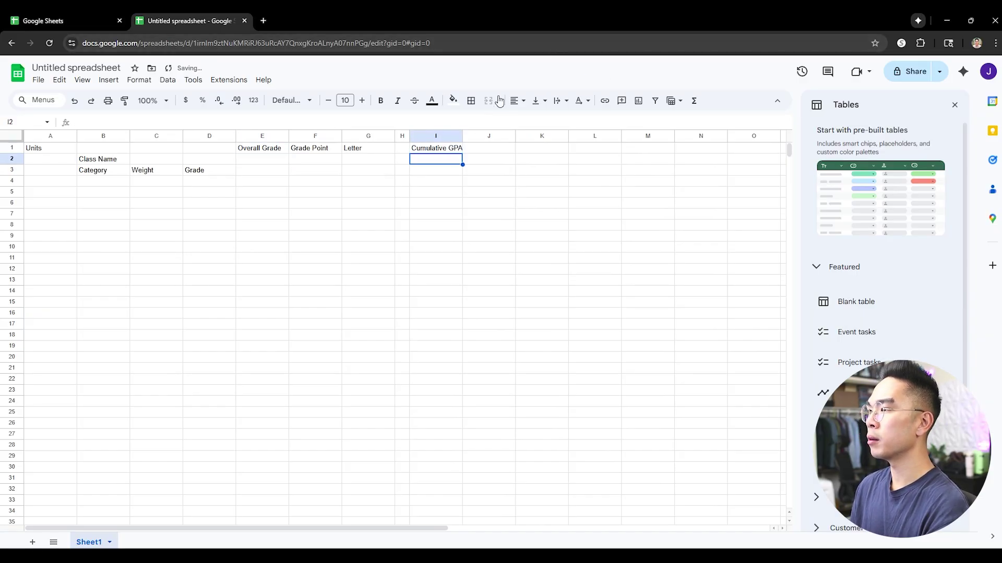
Step: Shade I2 light blue, widen column I and bold the Cumulative GPA heading
{"action": "left_click", "coordinate": [453, 100]}
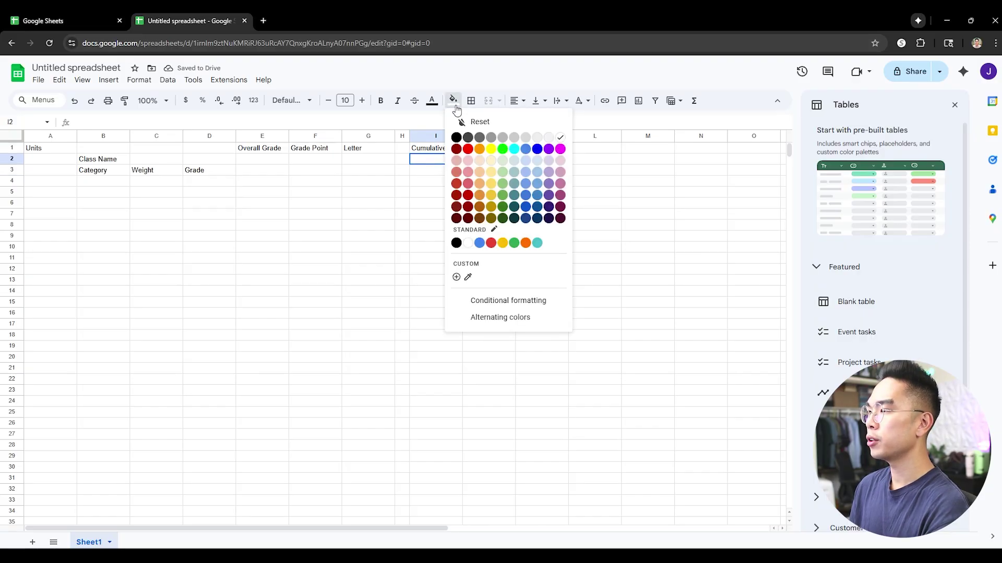
{"action": "left_click", "coordinate": [536, 160]}
{"action": "left_click", "coordinate": [438, 159]}
{"action": "left_click_drag", "start_coordinate": [463, 136], "coordinate": [474, 136]}
{"action": "left_click", "coordinate": [467, 148]}
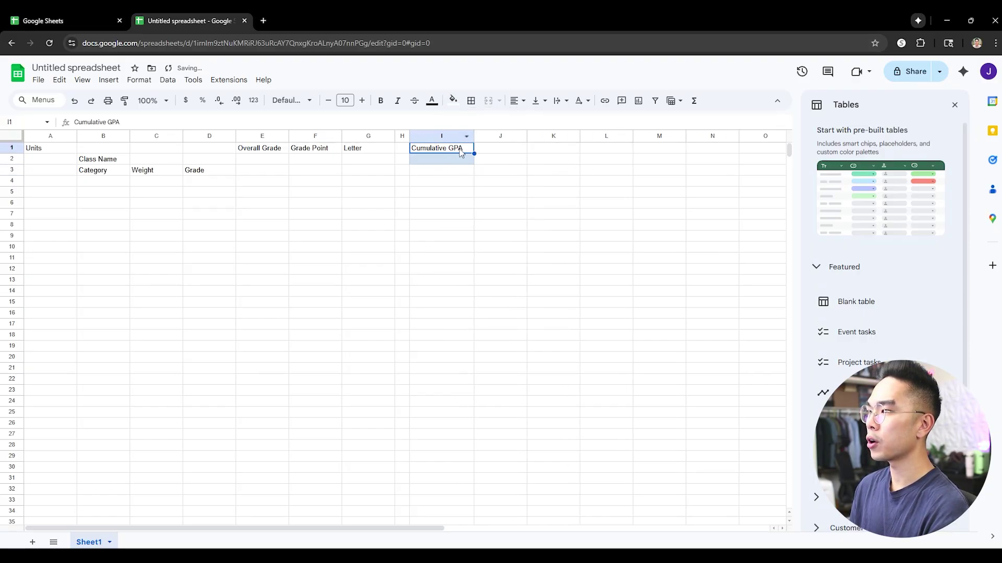
{"action": "key", "text": "ctrl+b"}
Step: Fill row 2 of the course block, A2:G2, light pink
{"action": "left_click", "coordinate": [568, 179]}
{"action": "left_click", "coordinate": [156, 180]}
{"action": "left_click_drag", "start_coordinate": [56, 164], "coordinate": [358, 158]}
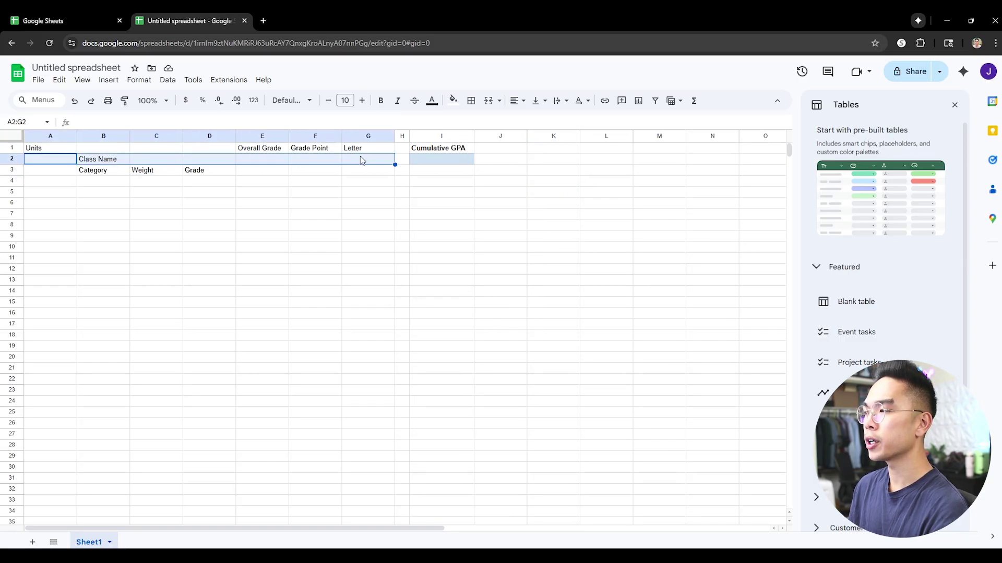
{"action": "left_click", "coordinate": [453, 100]}
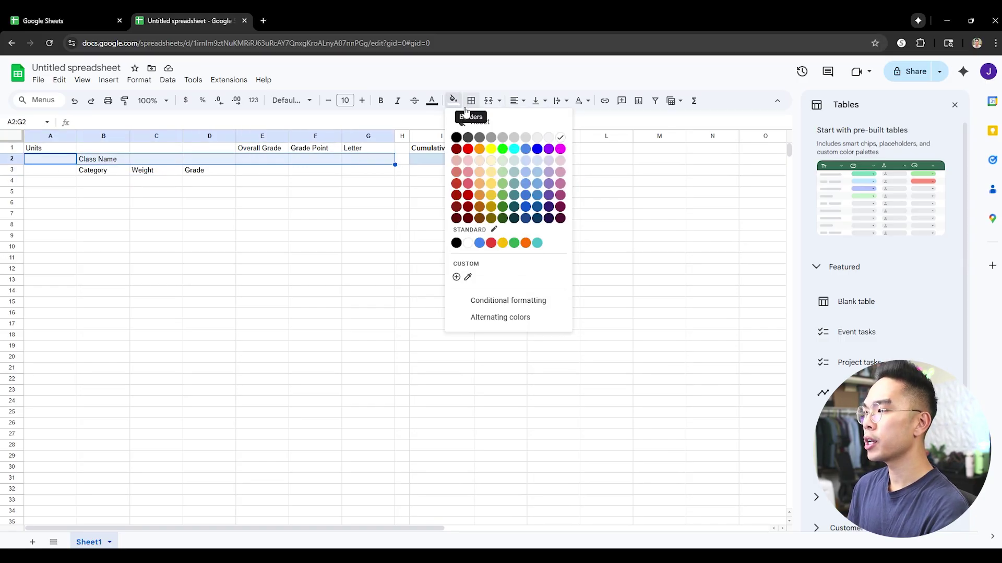
{"action": "left_click", "coordinate": [468, 160]}
{"action": "left_click", "coordinate": [443, 181]}
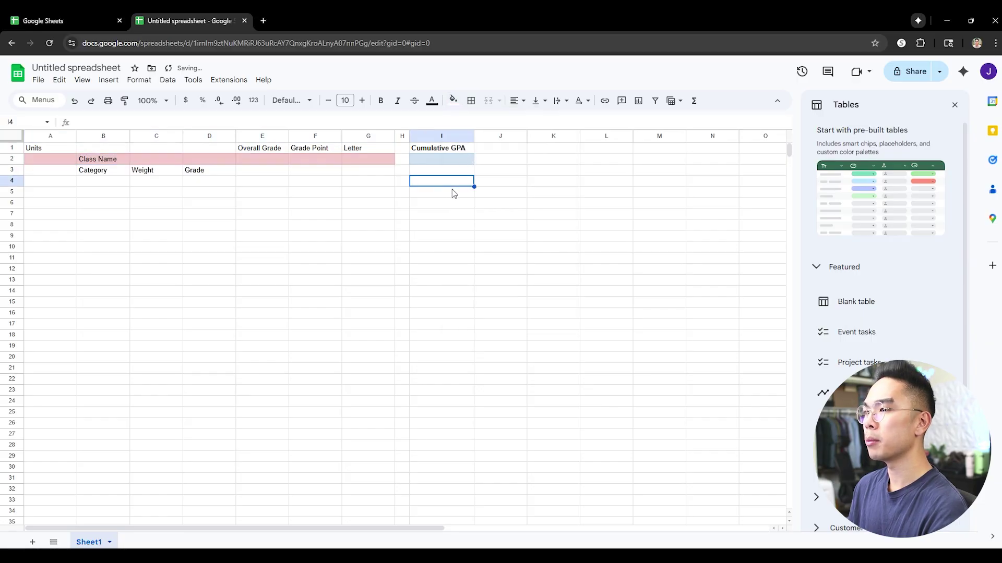
Step: Bold the row 1 headings
{"action": "left_click", "coordinate": [99, 161]}
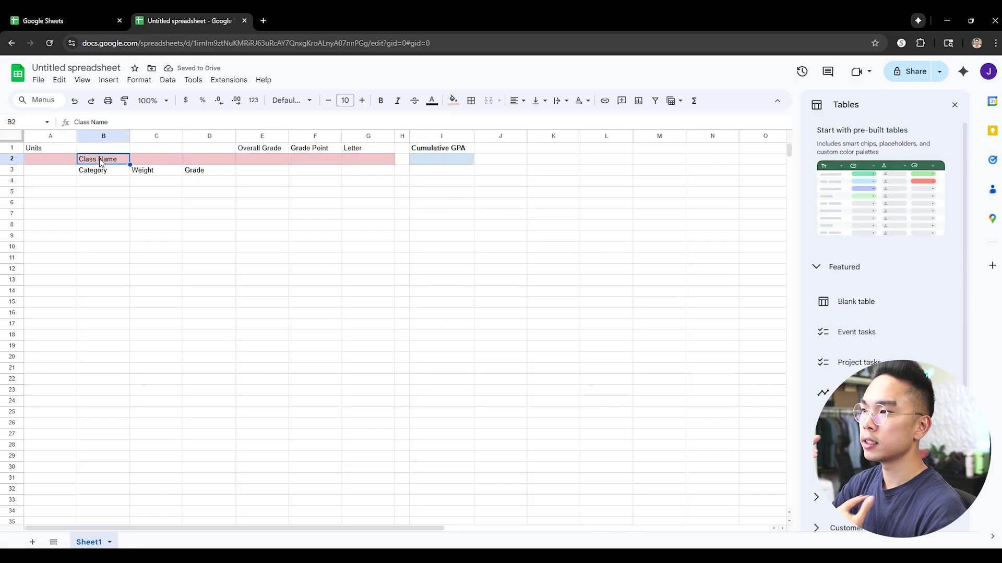
{"action": "left_click", "coordinate": [18, 148]}
{"action": "key", "text": "ctrl+b"}
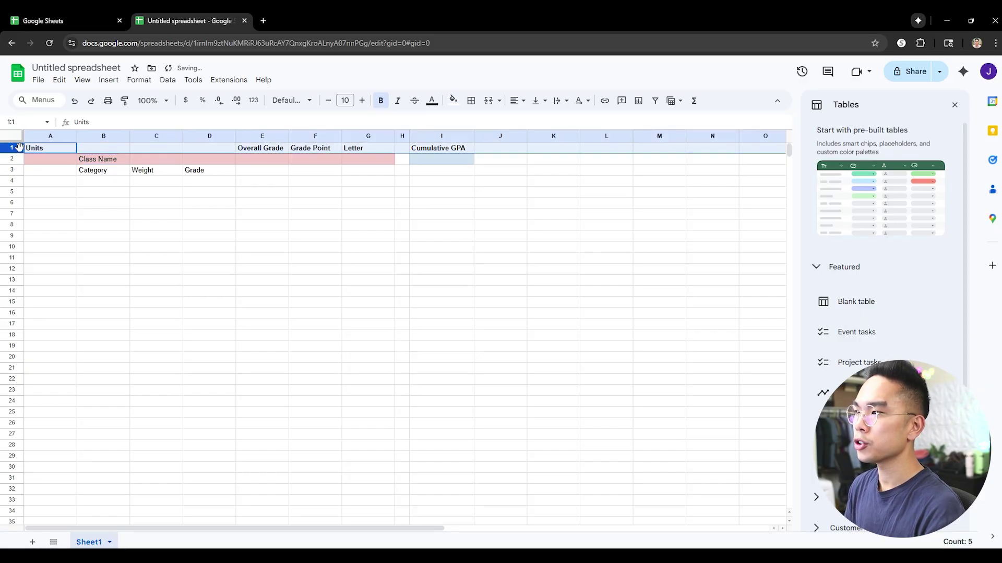
{"action": "left_click", "coordinate": [141, 174]}
{"action": "left_click", "coordinate": [45, 150]}
{"action": "left_click", "coordinate": [49, 159]}
{"action": "left_click", "coordinate": [40, 183]}
{"action": "left_click", "coordinate": [103, 246]}
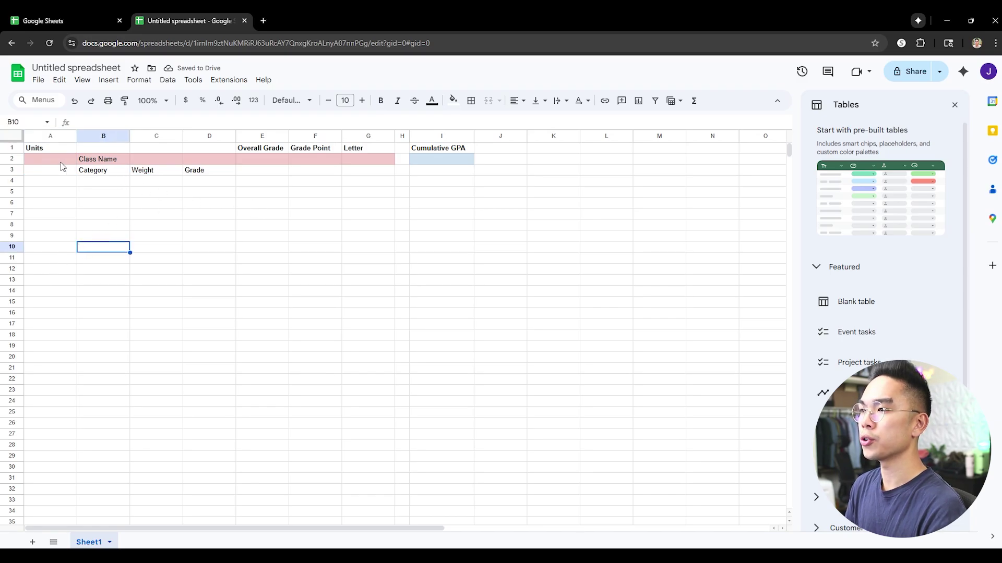
{"action": "left_click_drag", "start_coordinate": [61, 162], "coordinate": [358, 256]}
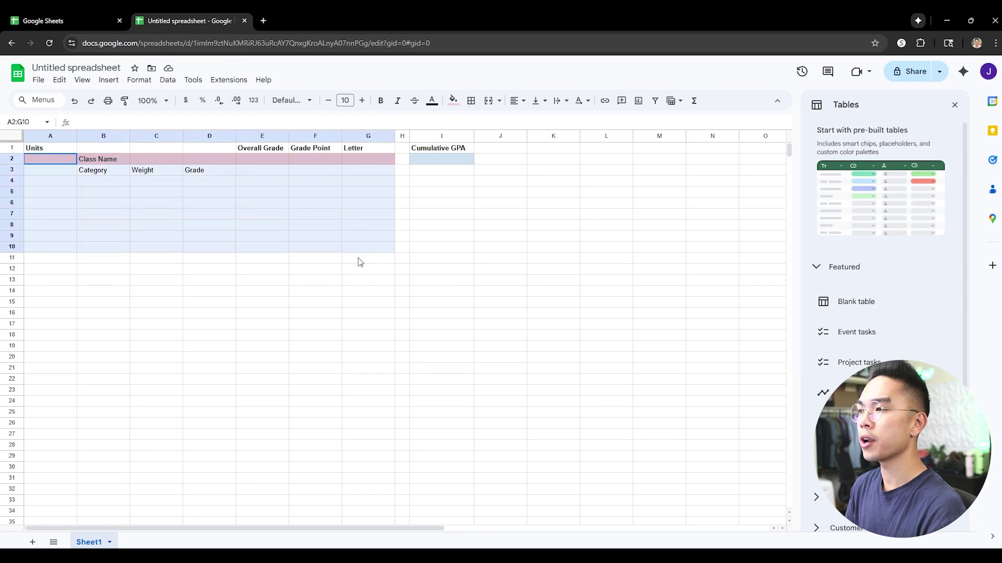
{"action": "left_click", "coordinate": [349, 278]}
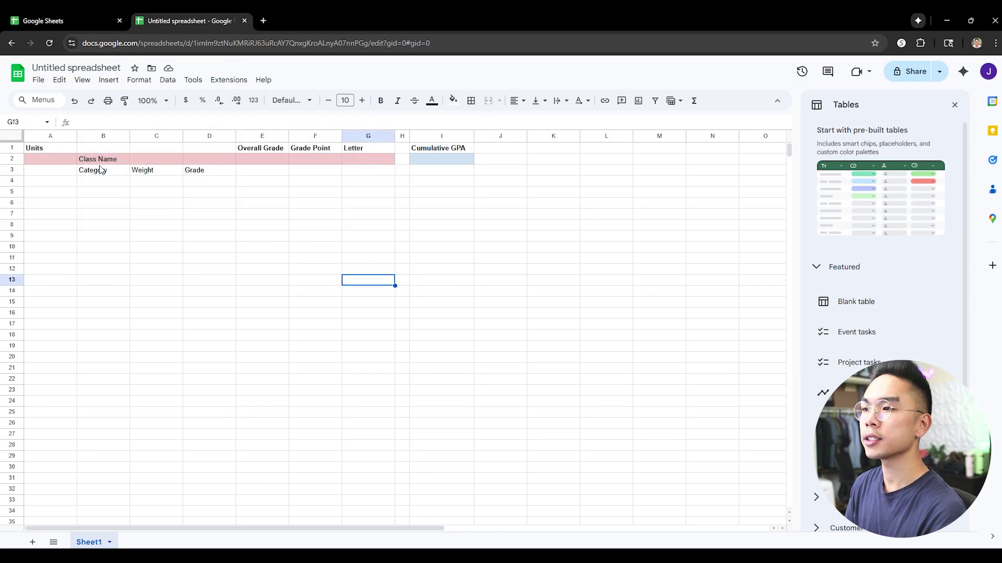
Step: Bold the Class Name and Category, Weight, Grade headings in B2:D3
{"action": "left_click_drag", "start_coordinate": [112, 159], "coordinate": [207, 173]}
{"action": "key", "text": "ctrl+b"}
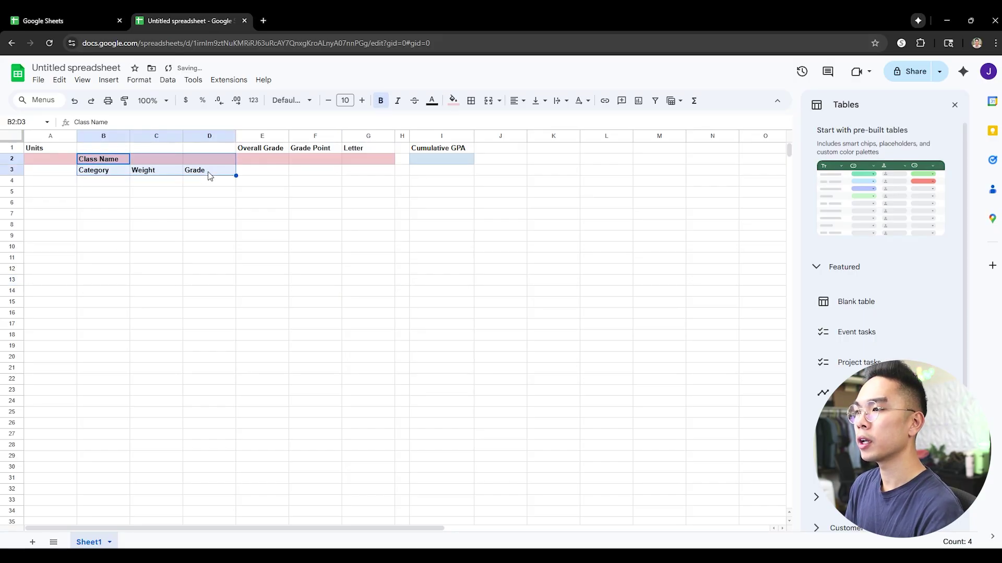
{"action": "left_click", "coordinate": [209, 176]}
{"action": "left_click_drag", "start_coordinate": [109, 176], "coordinate": [210, 176]}
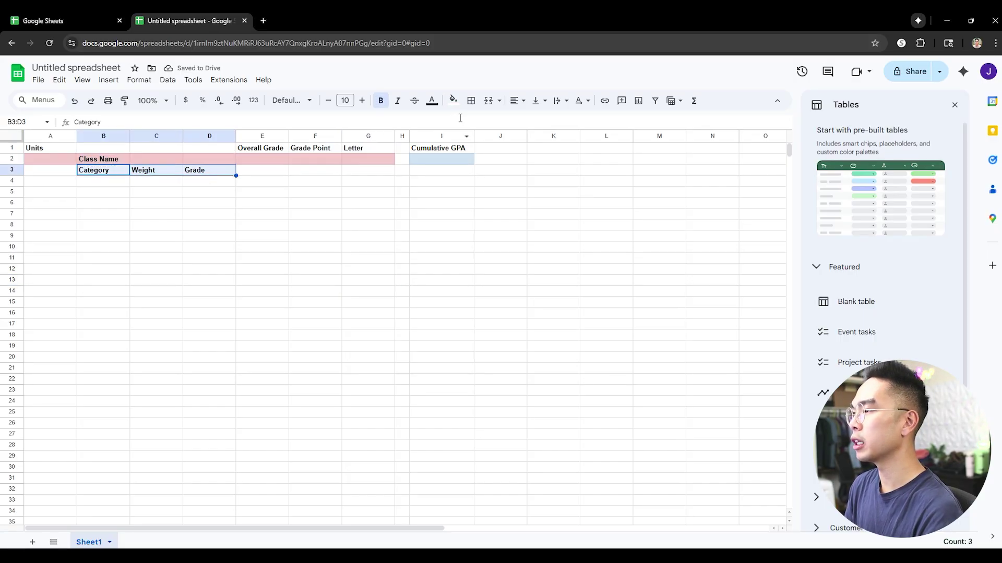
{"action": "left_click", "coordinate": [454, 101]}
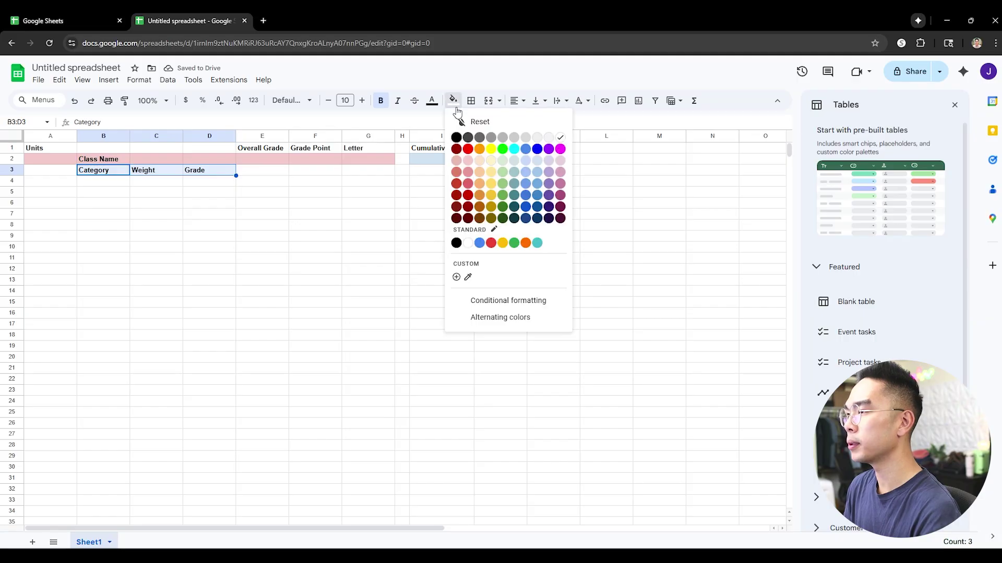
Step: Fill B3:D3 light yellow 2 and the entry area B4:D11 pale yellow
{"action": "left_click", "coordinate": [491, 176]}
{"action": "left_click", "coordinate": [498, 191]}
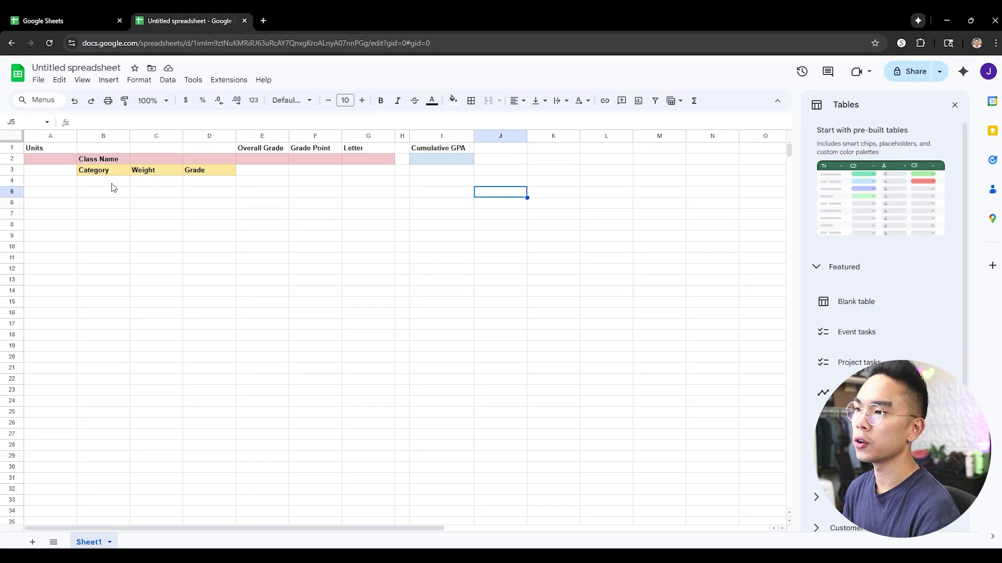
{"action": "left_click_drag", "start_coordinate": [111, 184], "coordinate": [204, 256]}
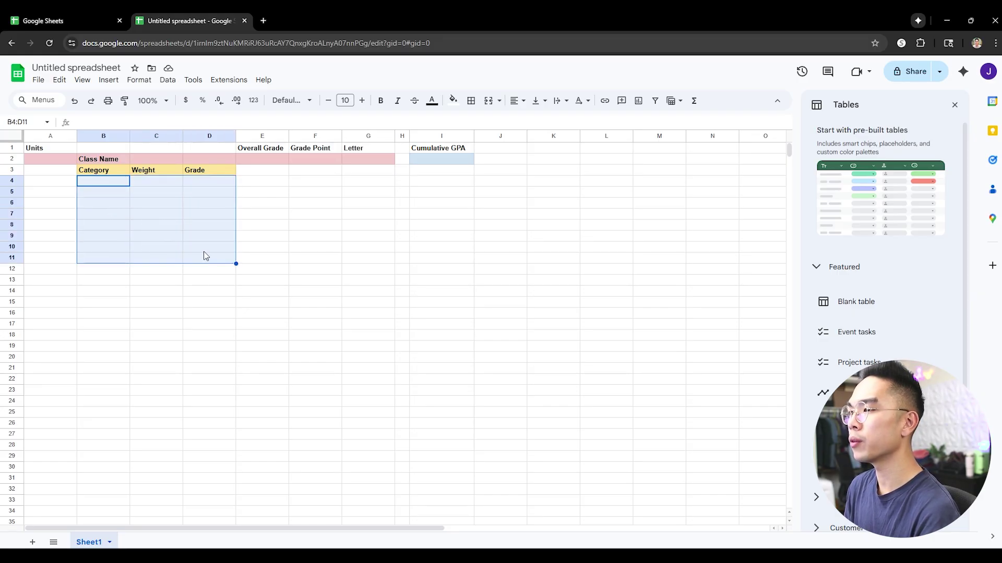
{"action": "left_click", "coordinate": [453, 100]}
{"action": "left_click", "coordinate": [488, 162]}
{"action": "left_click", "coordinate": [276, 252]}
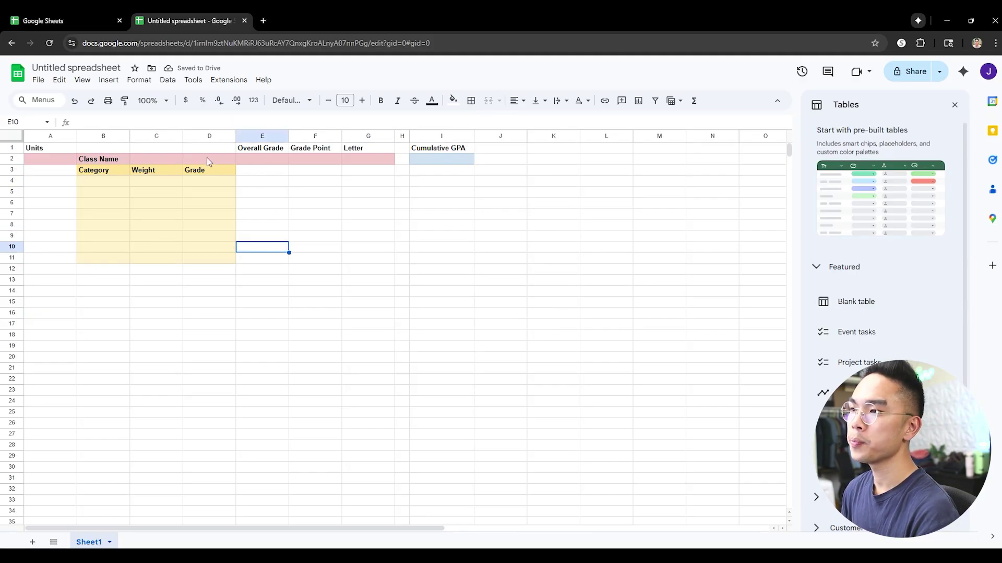
{"action": "left_click", "coordinate": [126, 160]}
Step: Enlarge the class title in B2 to 13 point and name it Algebra
{"action": "left_click", "coordinate": [361, 103]}
{"action": "left_click", "coordinate": [361, 103]}
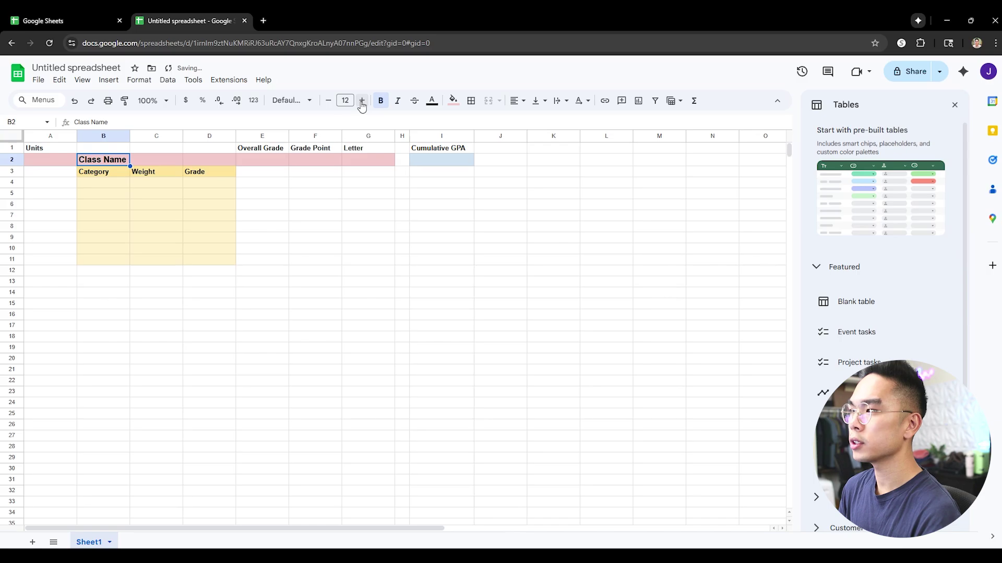
{"action": "left_click", "coordinate": [361, 103]}
{"action": "left_click", "coordinate": [286, 207]}
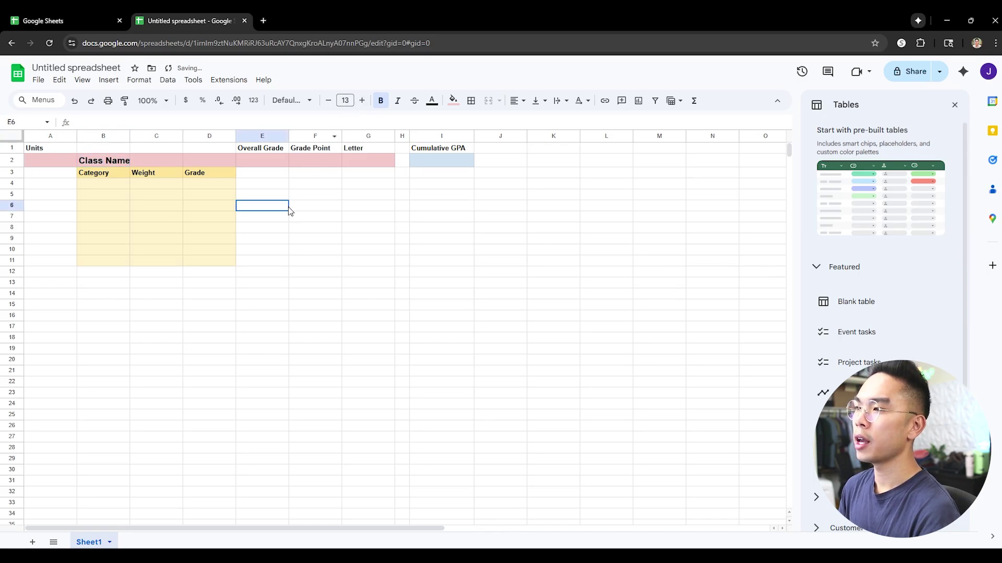
{"action": "left_click", "coordinate": [125, 164]}
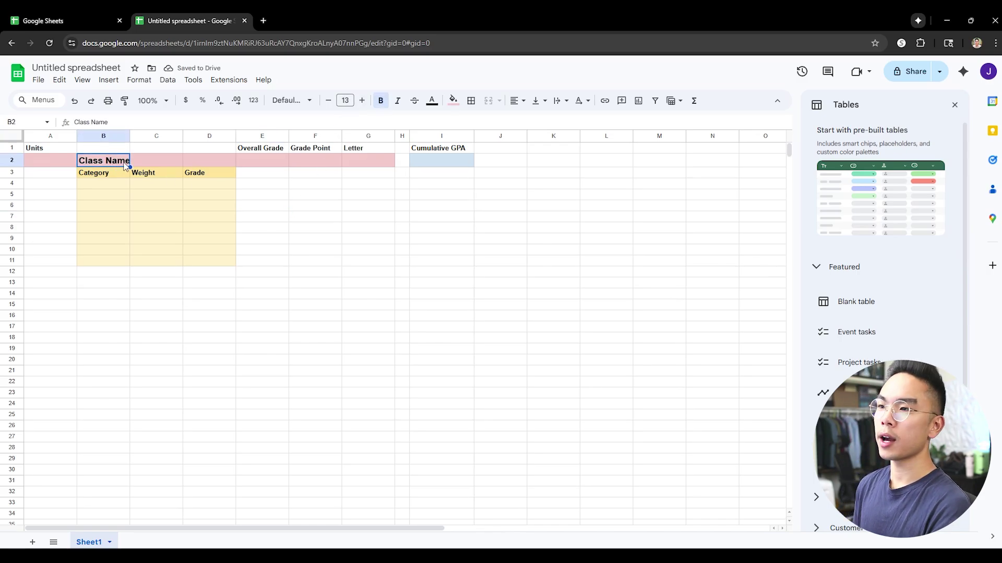
{"action": "type", "text": "Agelbra"}
{"action": "key", "text": "Left"}
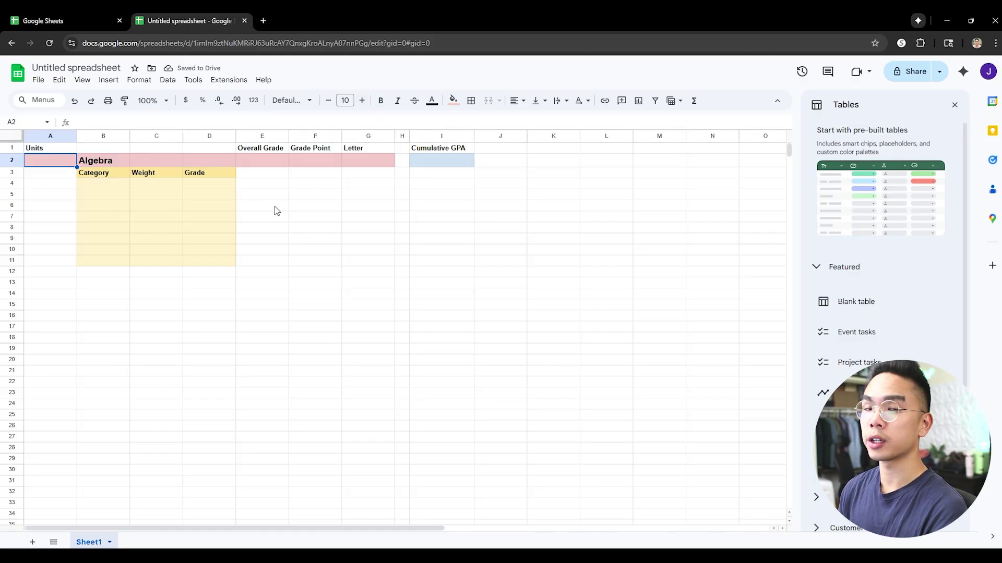
Step: Enter 3 units in A2 and left-align column A
{"action": "type", "text": "3"}
{"action": "key", "text": "Return"}
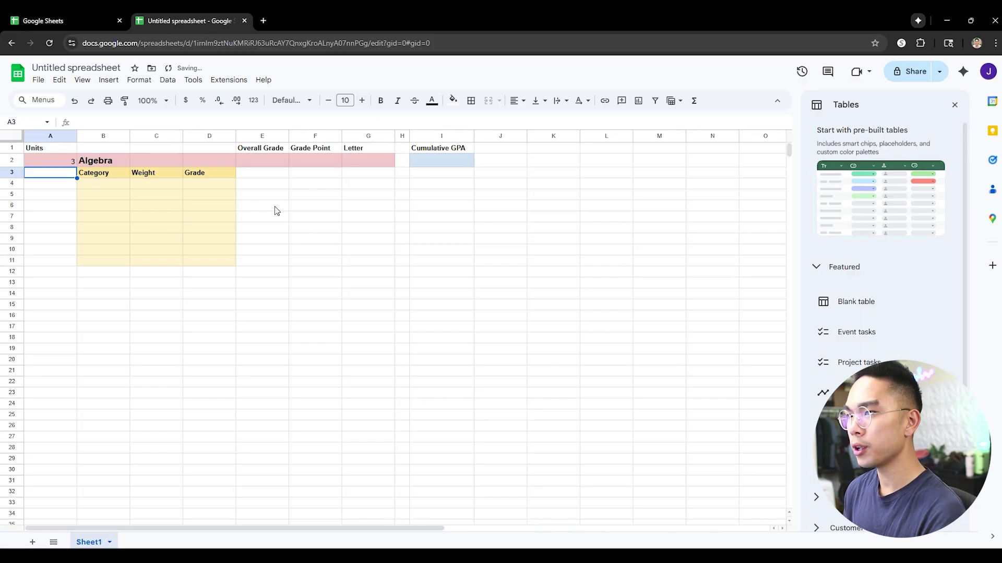
{"action": "left_click", "coordinate": [50, 136]}
{"action": "left_click", "coordinate": [517, 101]}
{"action": "left_click", "coordinate": [519, 121]}
{"action": "left_click", "coordinate": [403, 226]}
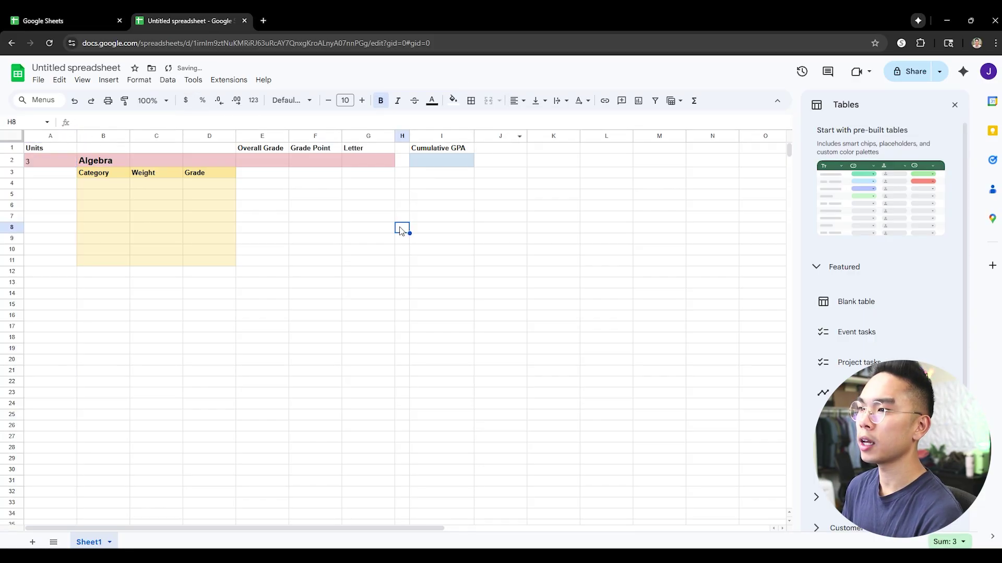
{"action": "left_click", "coordinate": [48, 162]}
Step: Widen column B to fit the category names
{"action": "left_click", "coordinate": [61, 186]}
{"action": "left_click", "coordinate": [68, 162]}
{"action": "left_click", "coordinate": [128, 174]}
{"action": "left_click", "coordinate": [73, 163]}
{"action": "left_click", "coordinate": [82, 166]}
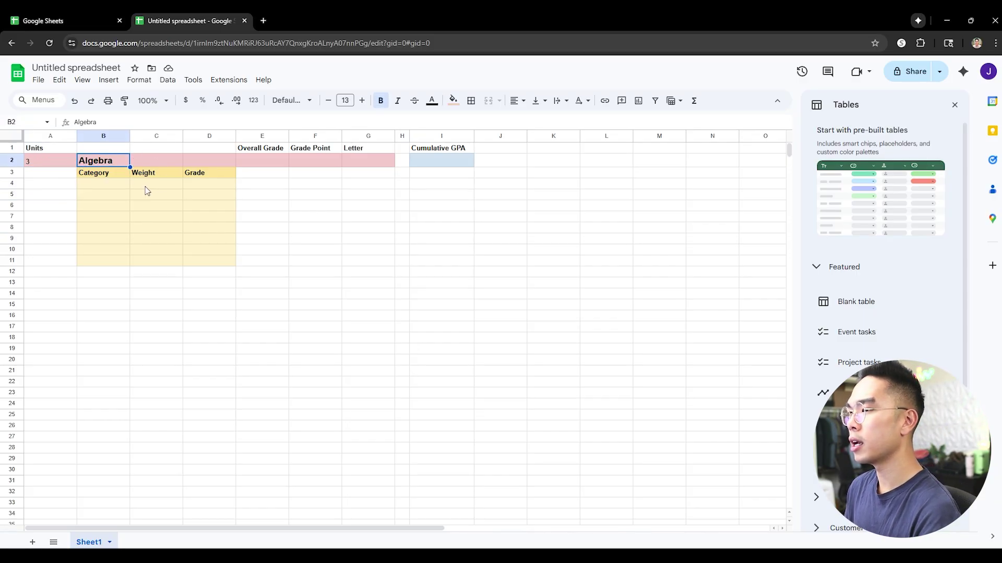
{"action": "left_click", "coordinate": [122, 183]}
{"action": "left_click", "coordinate": [139, 183]}
{"action": "left_click_drag", "start_coordinate": [130, 136], "coordinate": [162, 135]}
Step: List Homework, Quizzes, Participation and Final Exam down B4:B7
{"action": "left_click", "coordinate": [130, 184]}
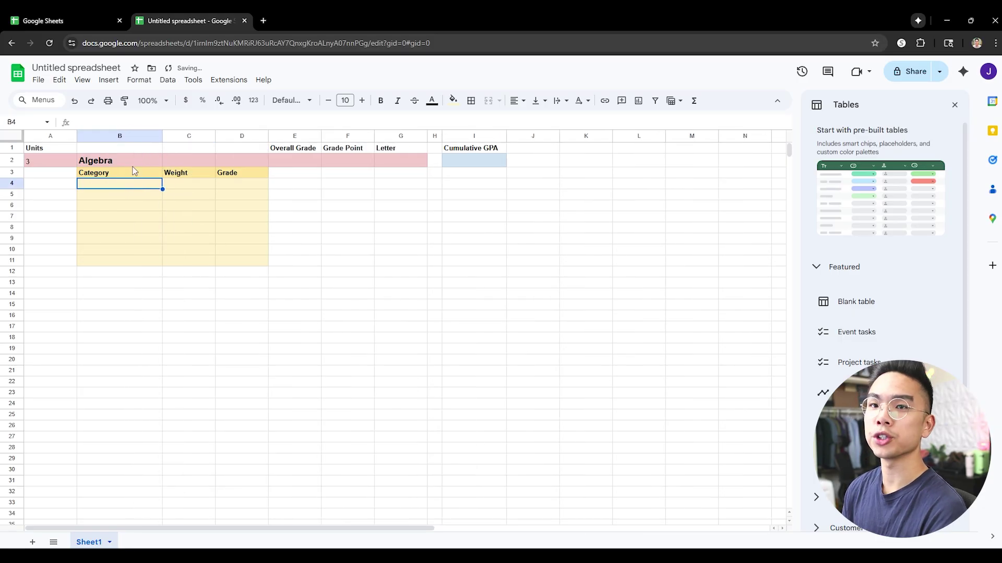
{"action": "type", "text": "Homework"}
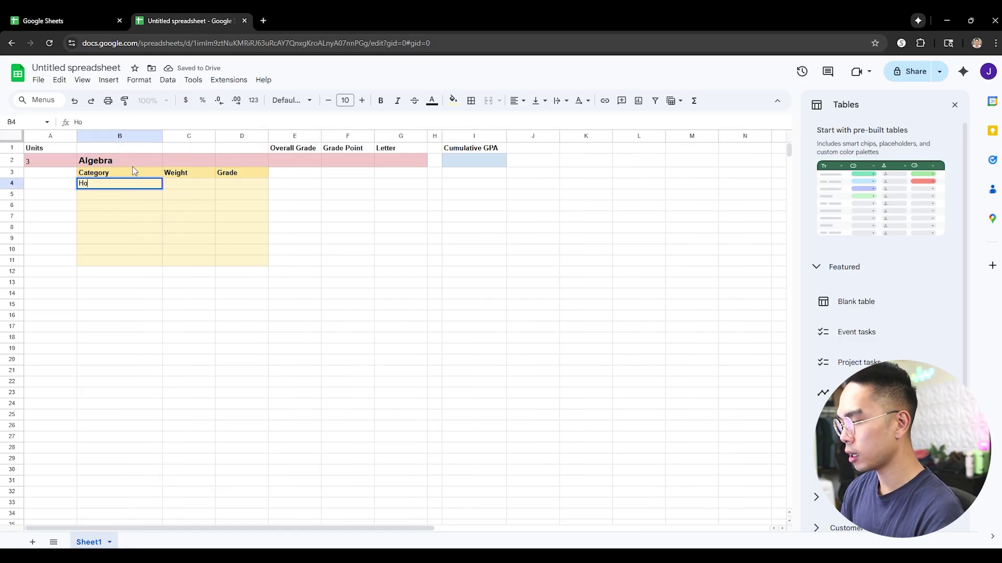
{"action": "key", "text": "Return"}
{"action": "type", "text": "Quizzes"}
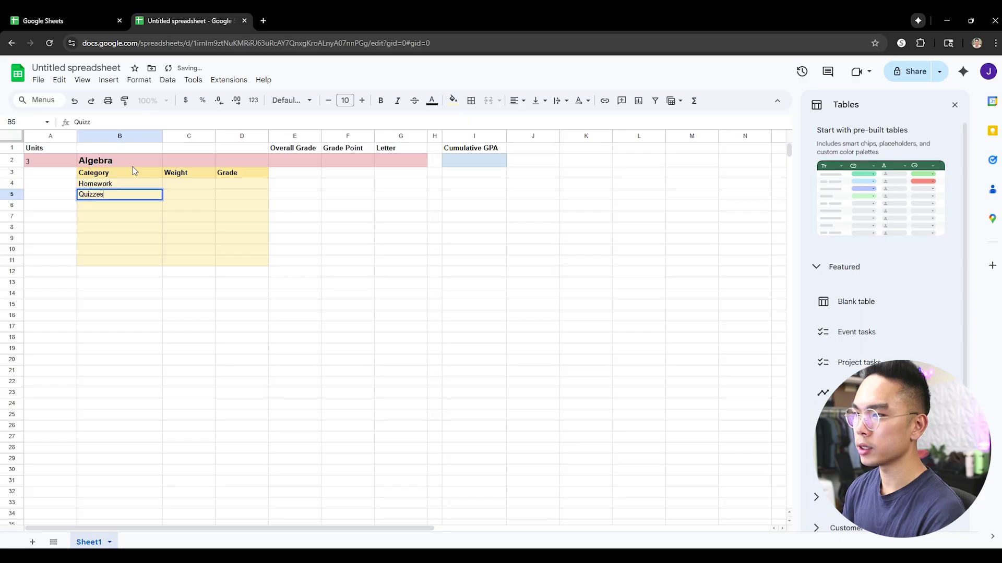
{"action": "key", "text": "Return"}
{"action": "type", "text": "Participation"}
{"action": "key", "text": "Return"}
{"action": "type", "text": "Final Exam"}
{"action": "key", "text": "Return"}
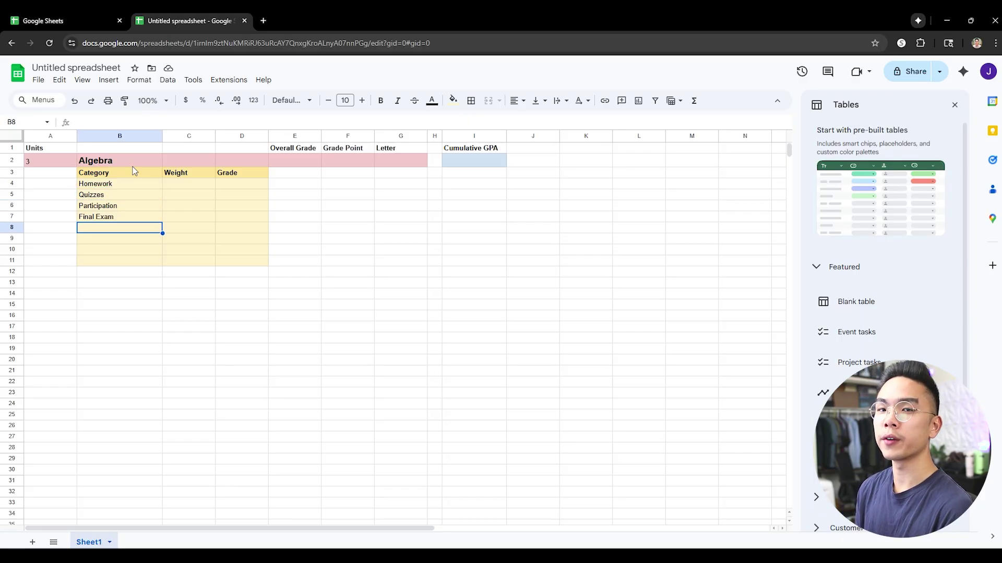
Step: Enter 20 in C4 and format columns C and D as percentages
{"action": "left_click", "coordinate": [211, 185]}
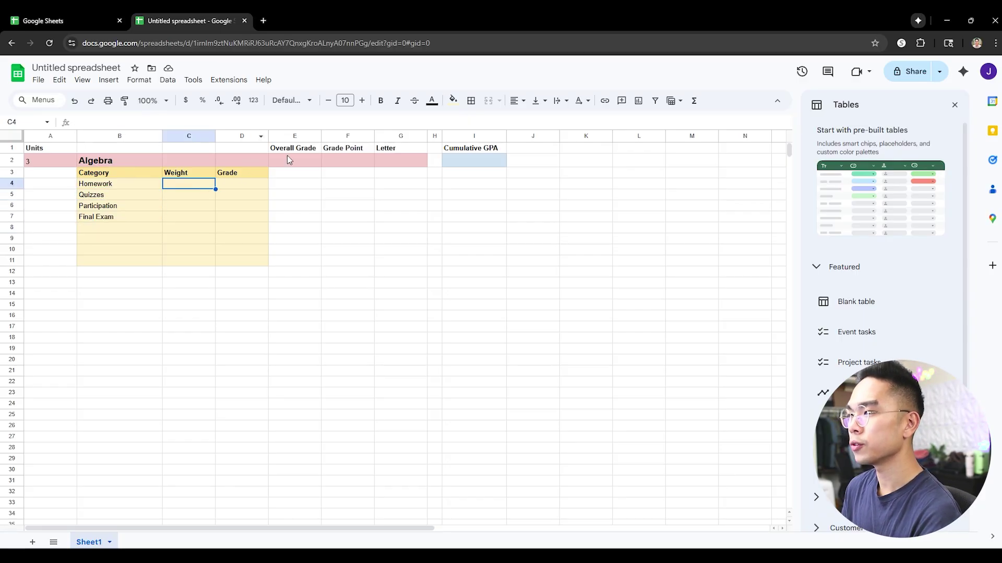
{"action": "type", "text": "20"}
{"action": "key", "text": "Return"}
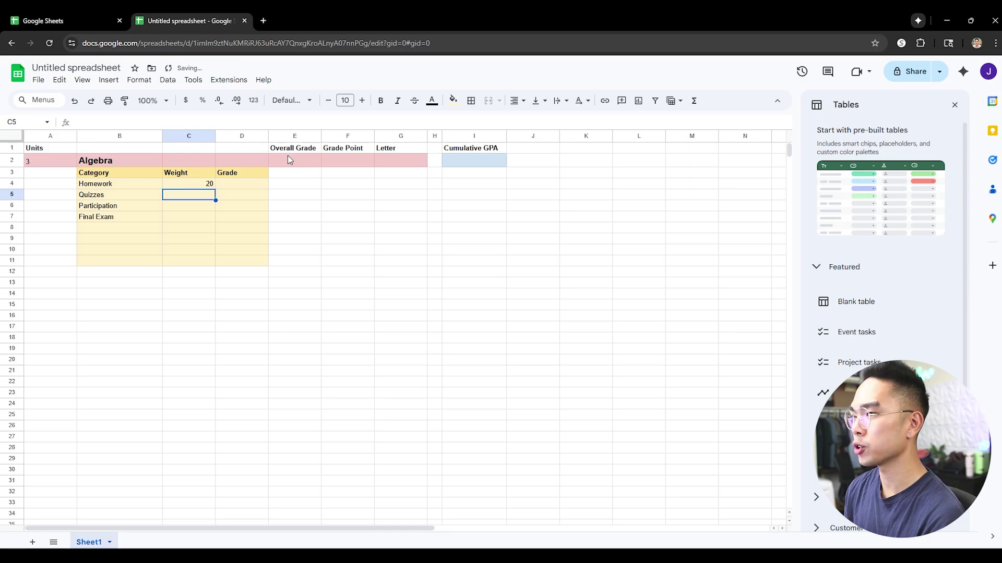
{"action": "left_click", "coordinate": [204, 186]}
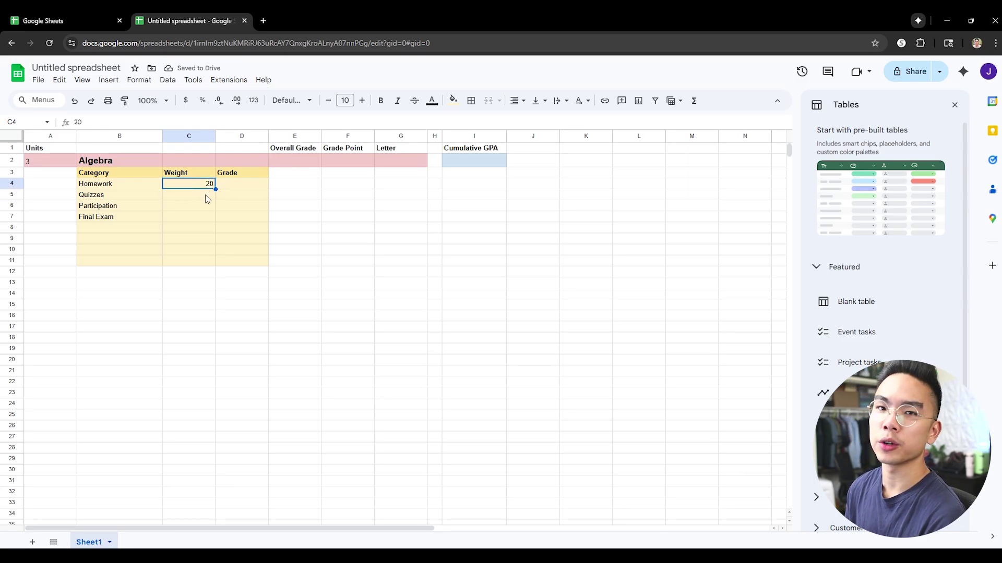
{"action": "left_click", "coordinate": [241, 136]}
{"action": "left_click", "coordinate": [188, 137], "text": "shift"}
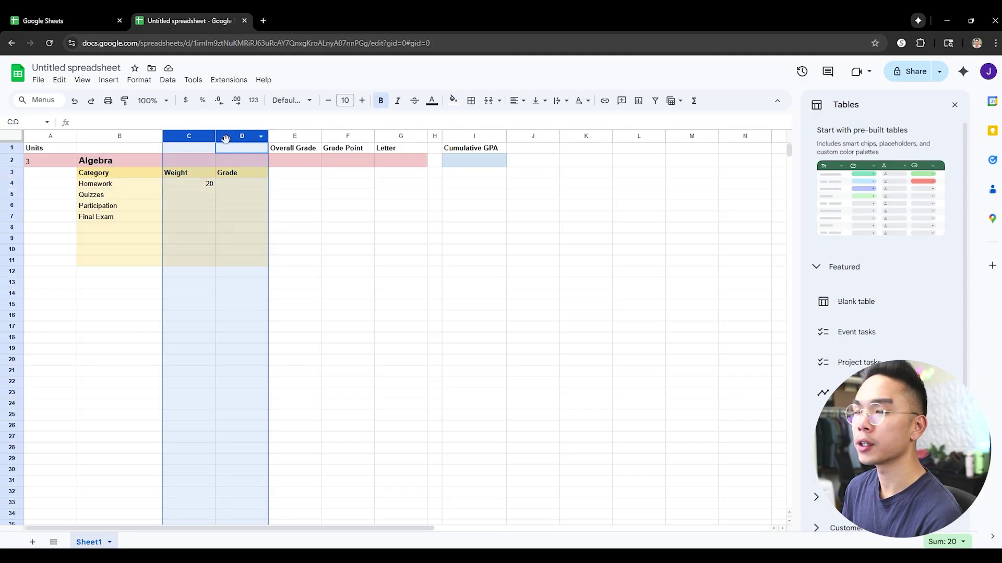
{"action": "left_click", "coordinate": [203, 107]}
{"action": "left_click", "coordinate": [231, 209]}
Step: Enter the Algebra weights 20%, 15%, 15% and 30% in C4:C7
{"action": "left_click", "coordinate": [202, 186]}
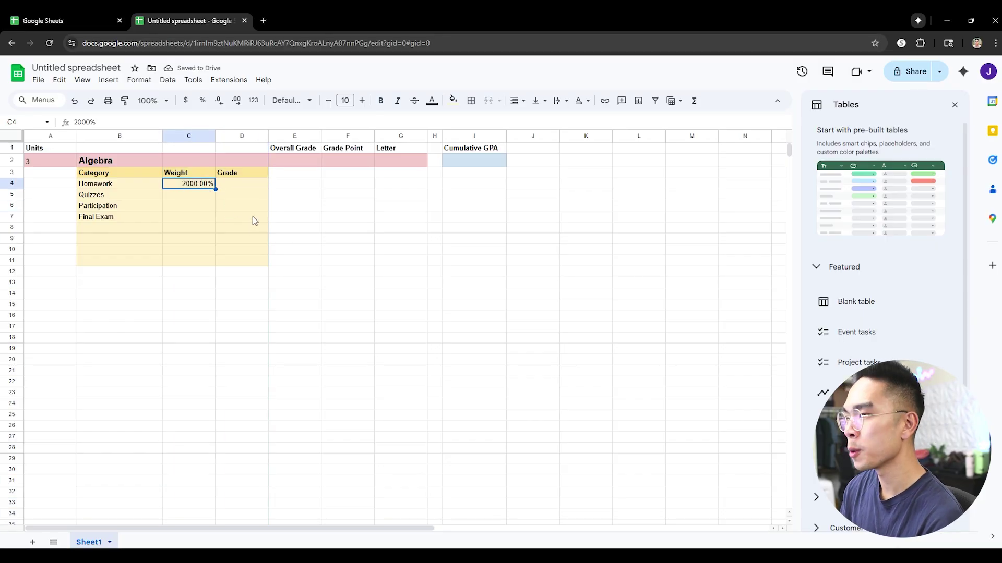
{"action": "type", "text": "20"}
{"action": "key", "text": "Return"}
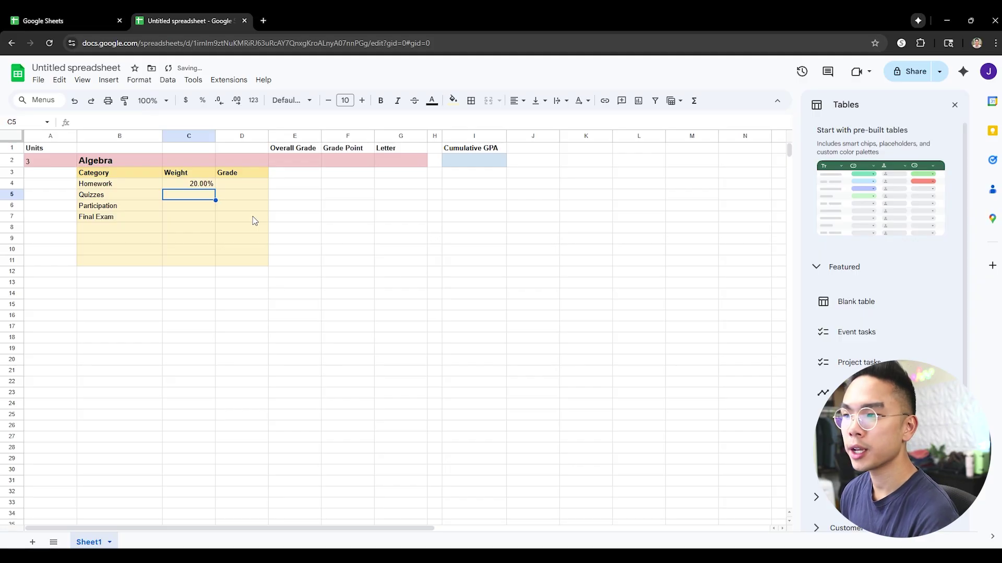
{"action": "type", "text": "15"}
{"action": "key", "text": "Return"}
{"action": "type", "text": "15"}
Step: Enter the Algebra grades 95%, 90%, 87% and 76% in D4:D7
{"action": "key", "text": "Return"}
{"action": "type", "text": "30"}
{"action": "key", "text": "Return"}
{"action": "left_click", "coordinate": [241, 184]}
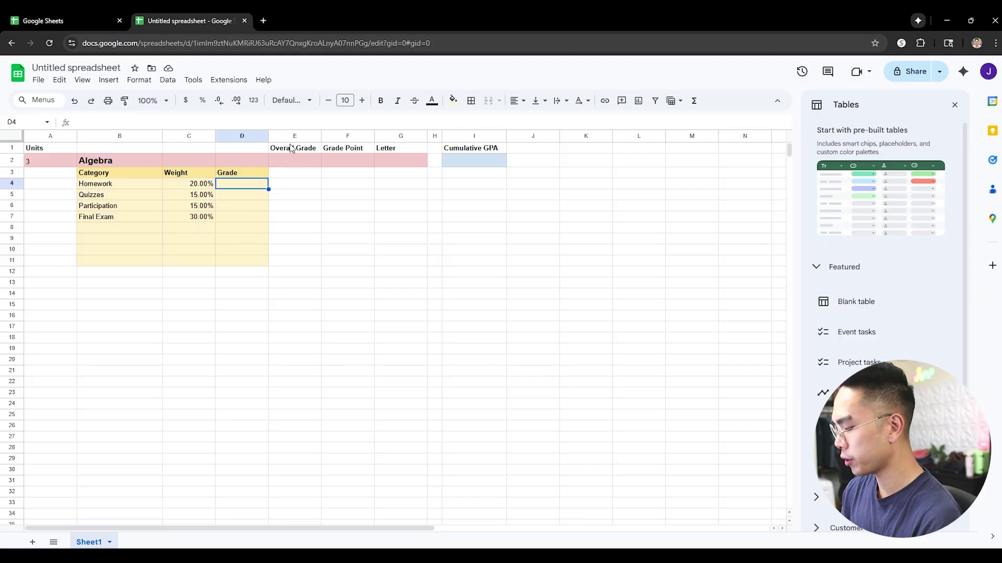
{"action": "type", "text": "95"}
{"action": "key", "text": "Return"}
{"action": "type", "text": "90"}
{"action": "key", "text": "Return"}
{"action": "type", "text": "87"}
{"action": "key", "text": "Return"}
{"action": "type", "text": "76"}
{"action": "key", "text": "Return"}
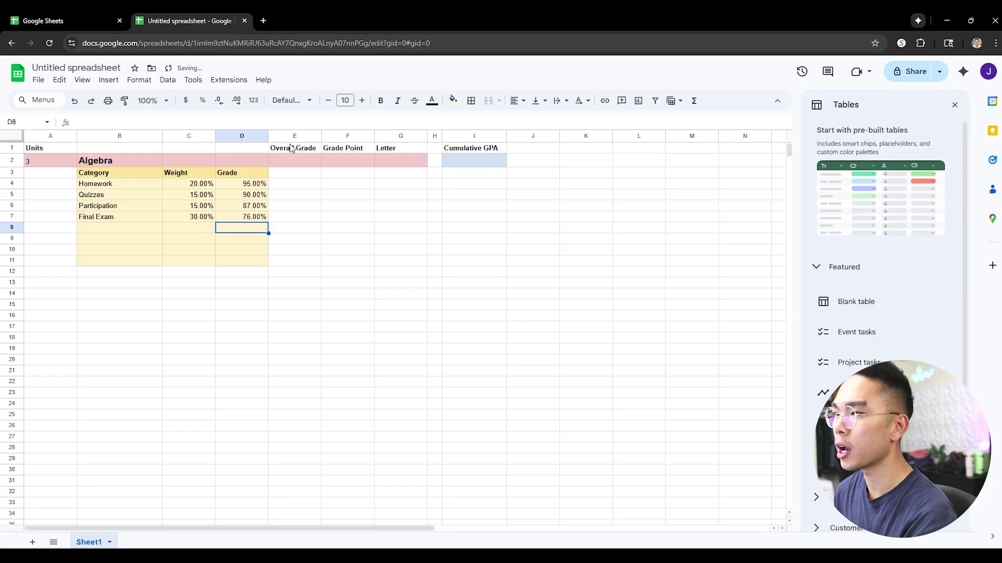
{"action": "left_click", "coordinate": [198, 173]}
Step: Remove the decimal places so column C shows whole percentages
{"action": "left_click", "coordinate": [189, 134]}
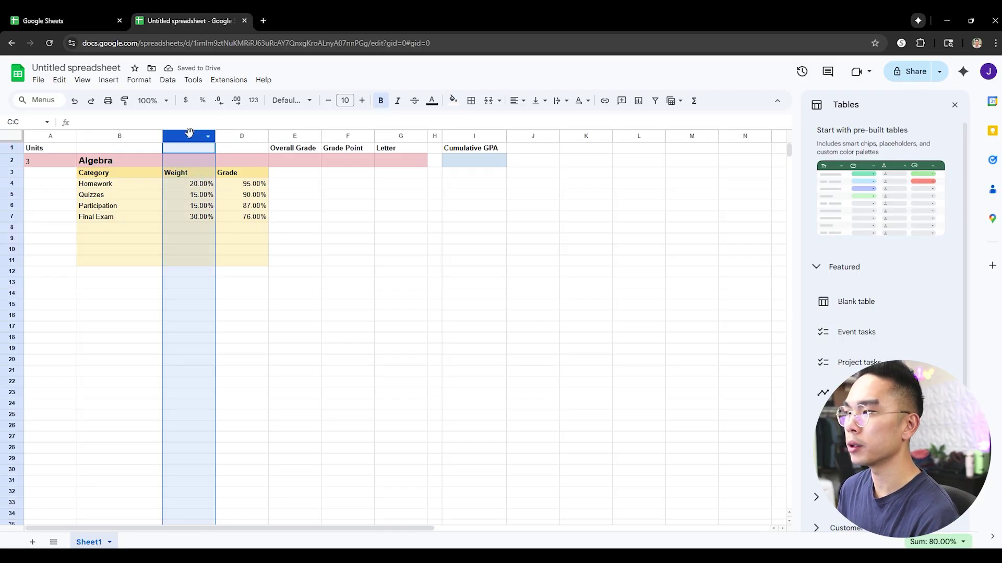
{"action": "mouse_move", "coordinate": [193, 183]}
{"action": "left_mouse_down"}
{"action": "mouse_move", "coordinate": [209, 219]}
{"action": "mouse_move", "coordinate": [202, 188]}
{"action": "left_mouse_up"}
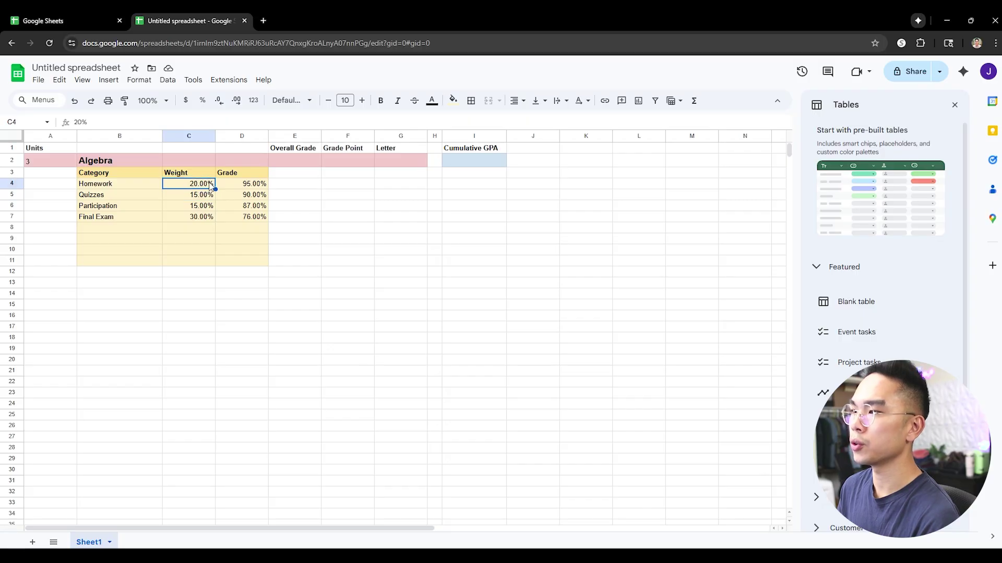
{"action": "left_click", "coordinate": [192, 136]}
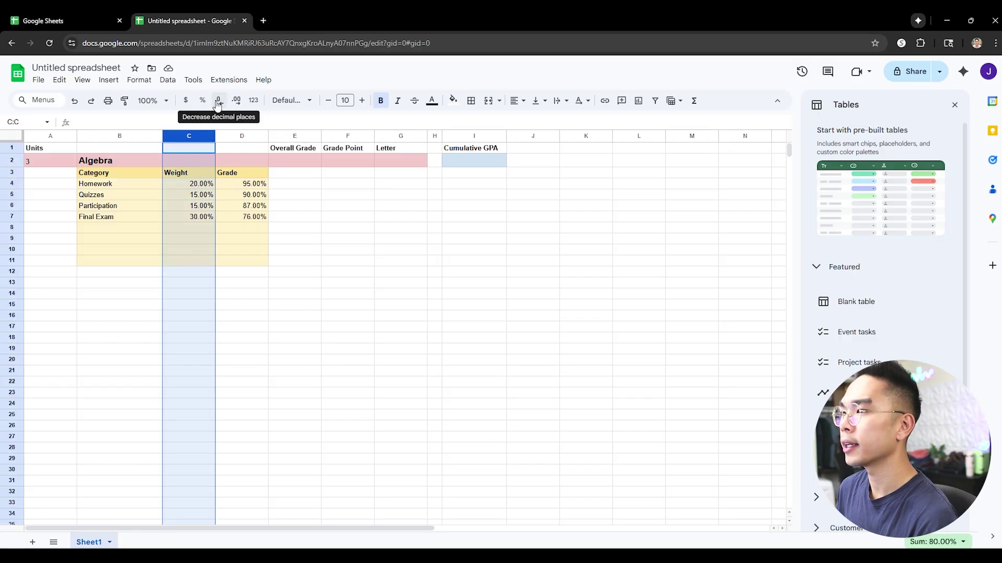
{"action": "left_click", "coordinate": [218, 105]}
{"action": "left_click", "coordinate": [219, 100]}
{"action": "left_click", "coordinate": [244, 239]}
Step: Narrow column C to fit the weight values
{"action": "left_click", "coordinate": [206, 186]}
{"action": "left_click", "coordinate": [201, 216]}
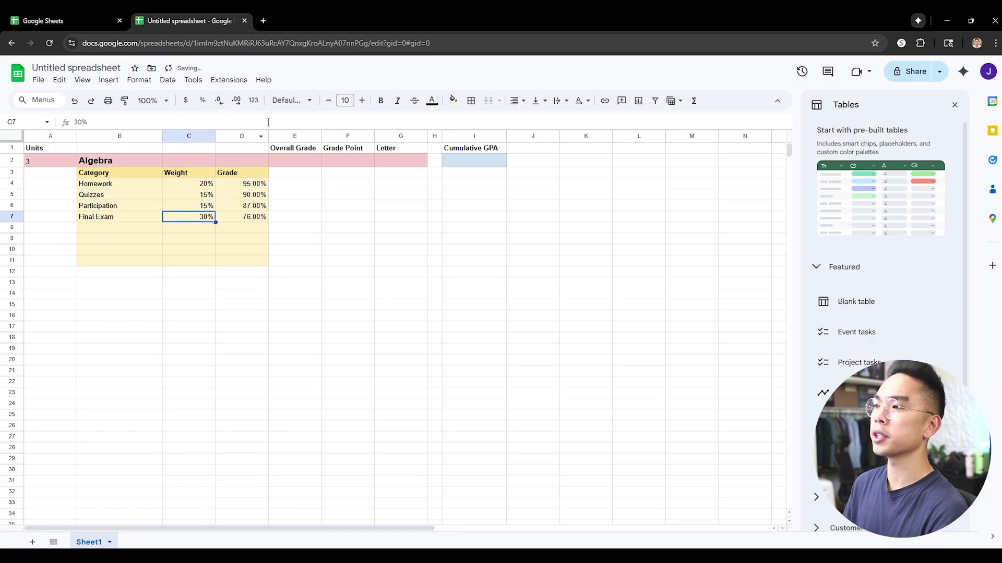
{"action": "left_click_drag", "start_coordinate": [215, 136], "coordinate": [200, 136]}
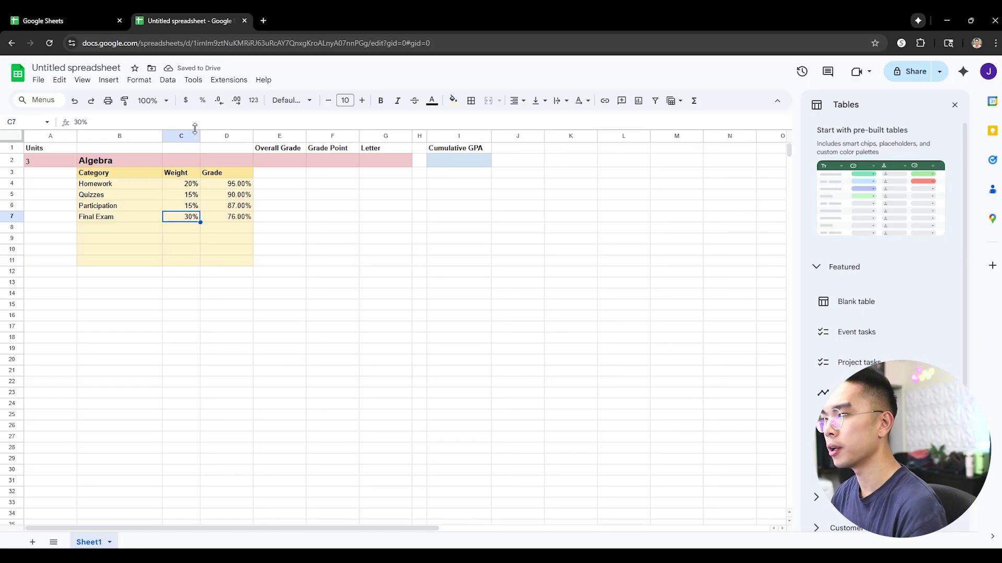
{"action": "left_click", "coordinate": [279, 160]}
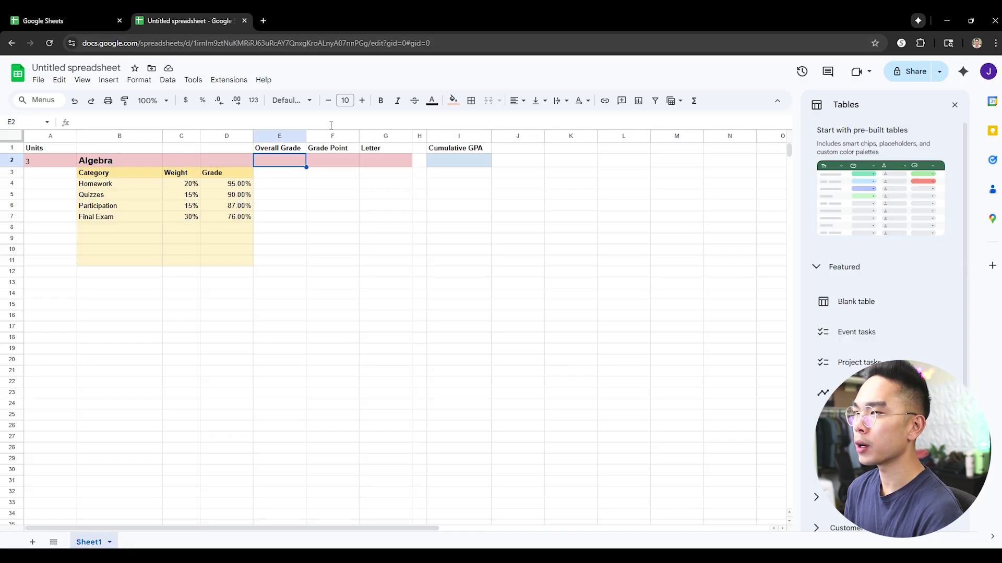
Step: Enter =SUMPRODUCT(C4:C11,D4:D11) in E2 for Algebra's overall grade
{"action": "left_click", "coordinate": [332, 205]}
{"action": "left_click", "coordinate": [280, 163]}
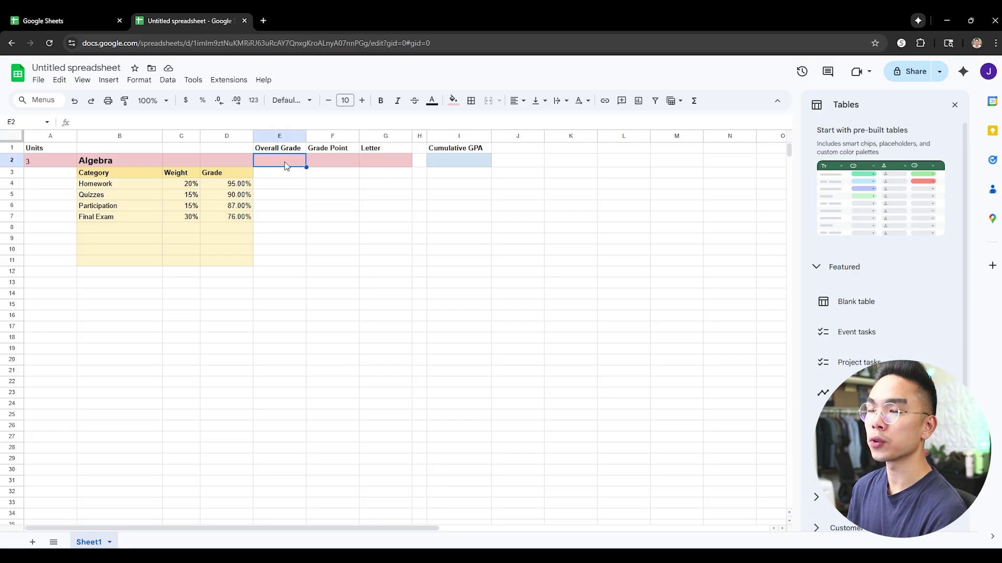
{"action": "left_click", "coordinate": [290, 121]}
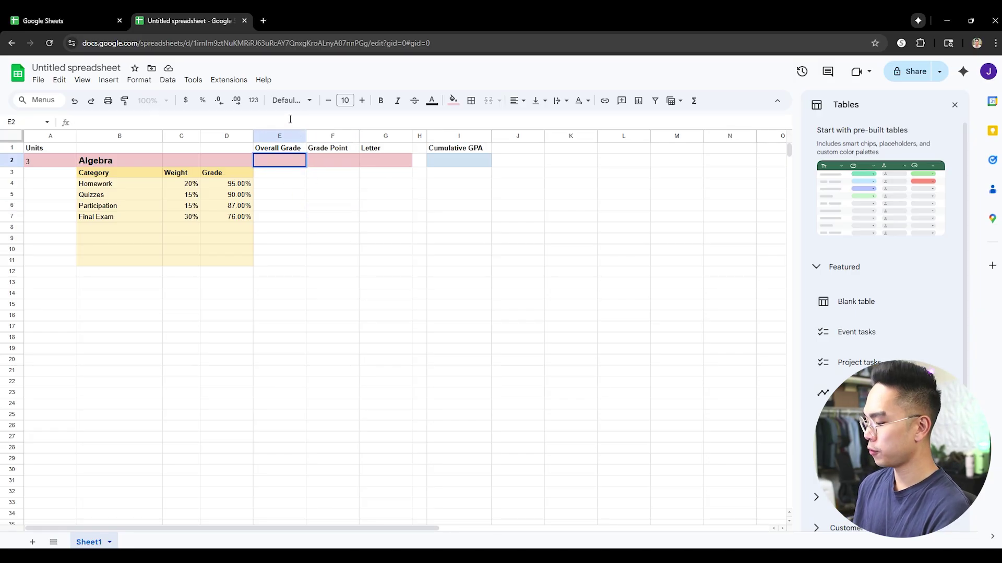
{"action": "type", "text": "=SUMPRODUCT"}
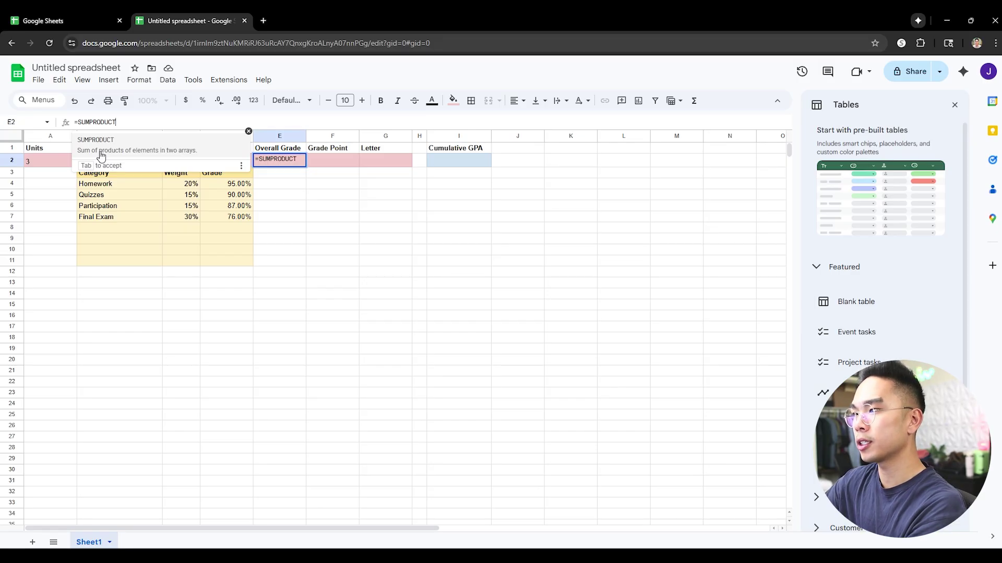
{"action": "type", "text": "("}
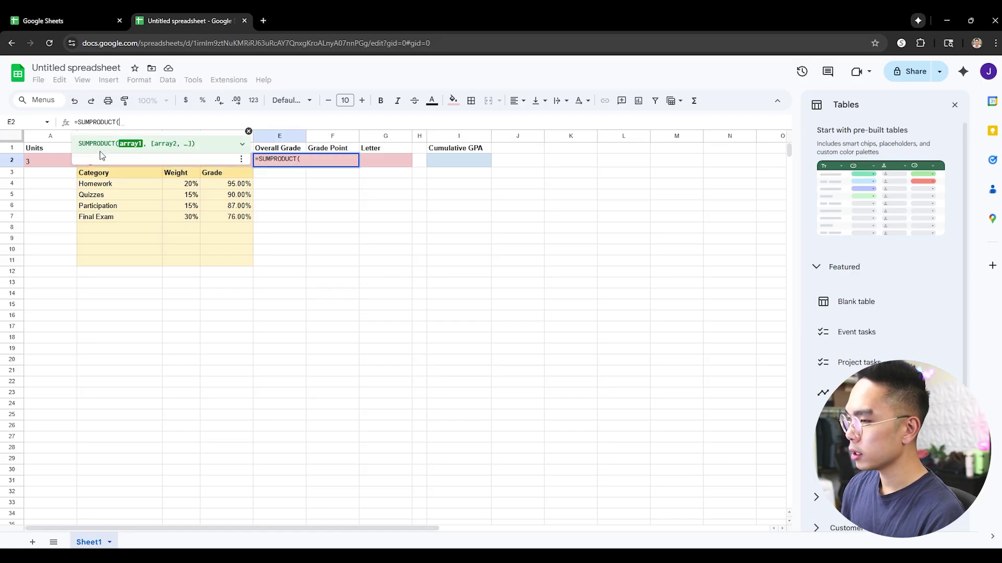
{"action": "left_click_drag", "start_coordinate": [174, 182], "coordinate": [174, 263]}
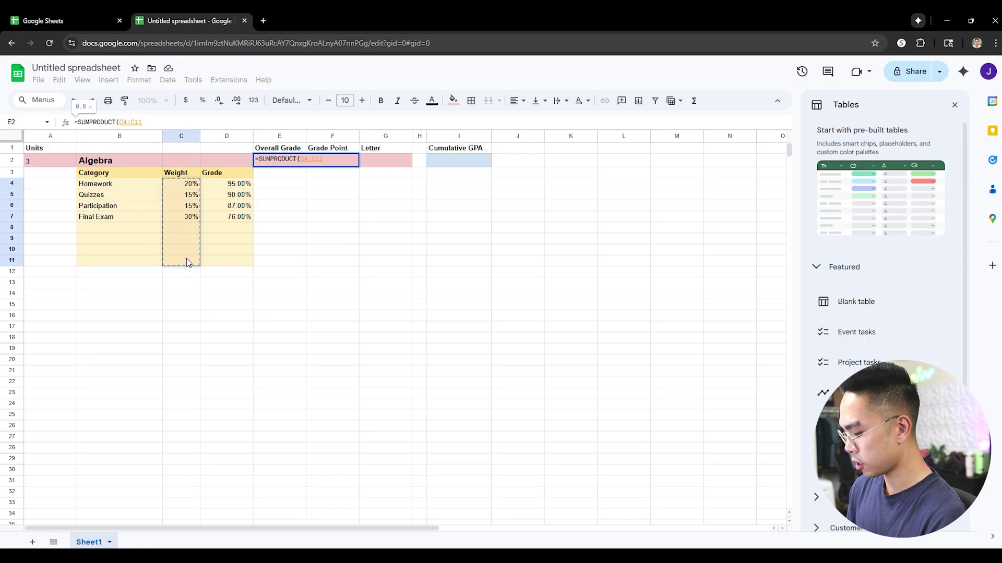
{"action": "type", "text": ","}
{"action": "left_click_drag", "start_coordinate": [216, 188], "coordinate": [224, 269]}
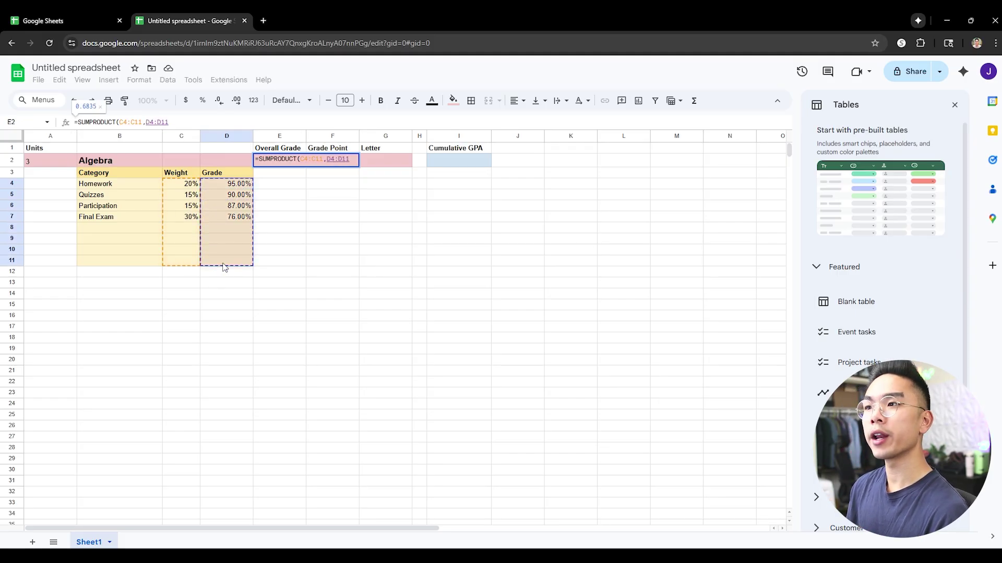
{"action": "type", "text": ")"}
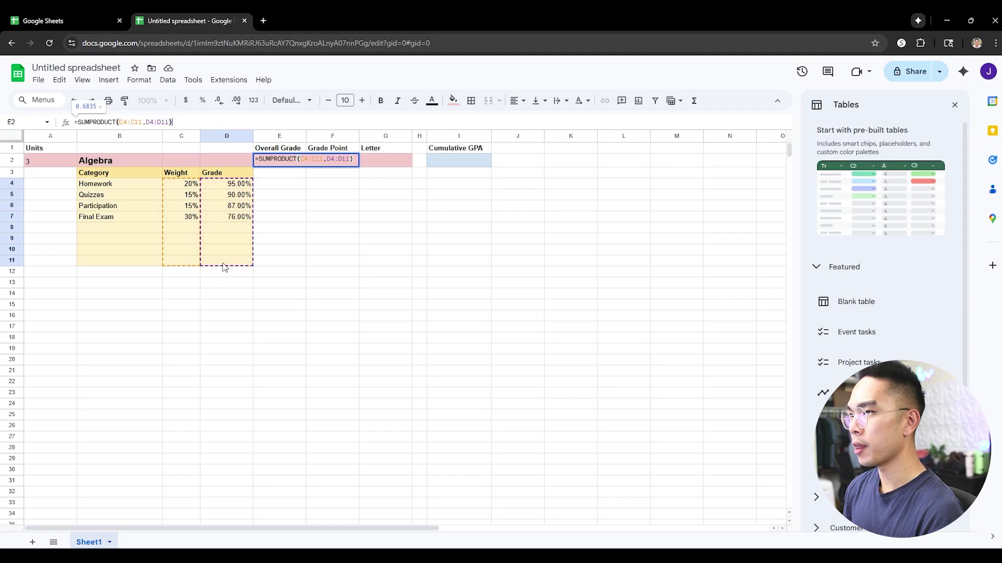
{"action": "key", "text": "Return"}
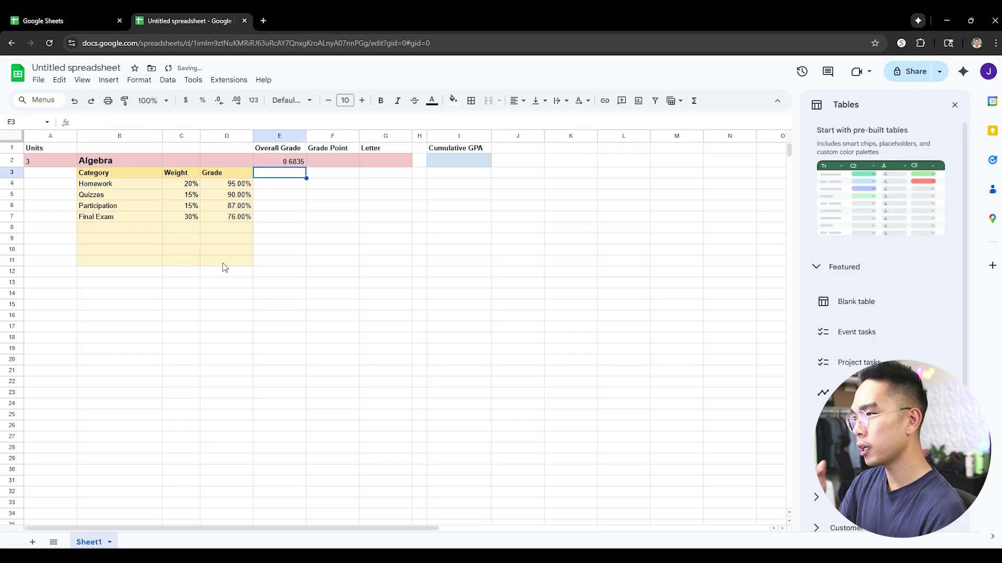
Step: Format column E as percent and make E2 13-point bold, showing 68.35%
{"action": "left_click", "coordinate": [278, 136]}
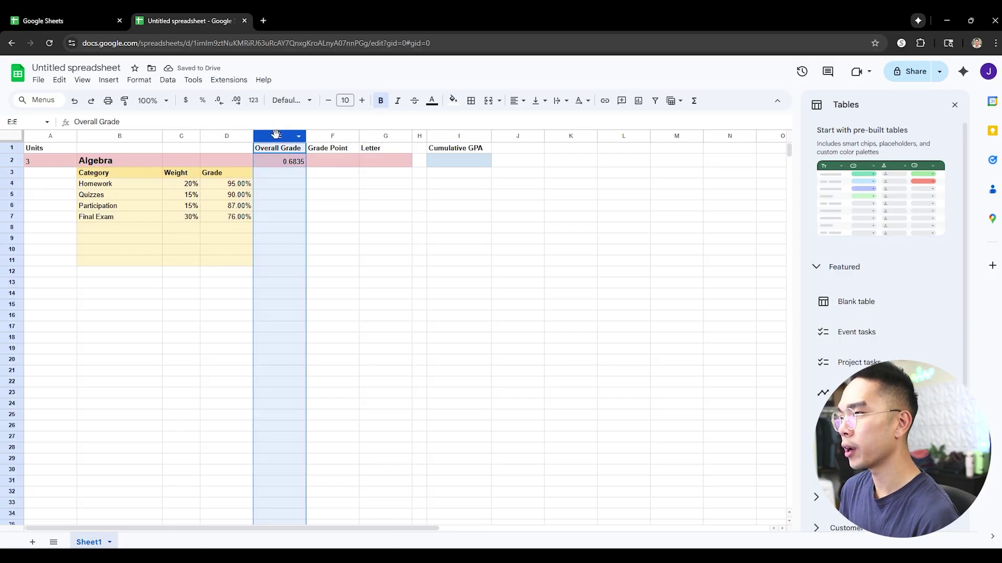
{"action": "left_click", "coordinate": [203, 101]}
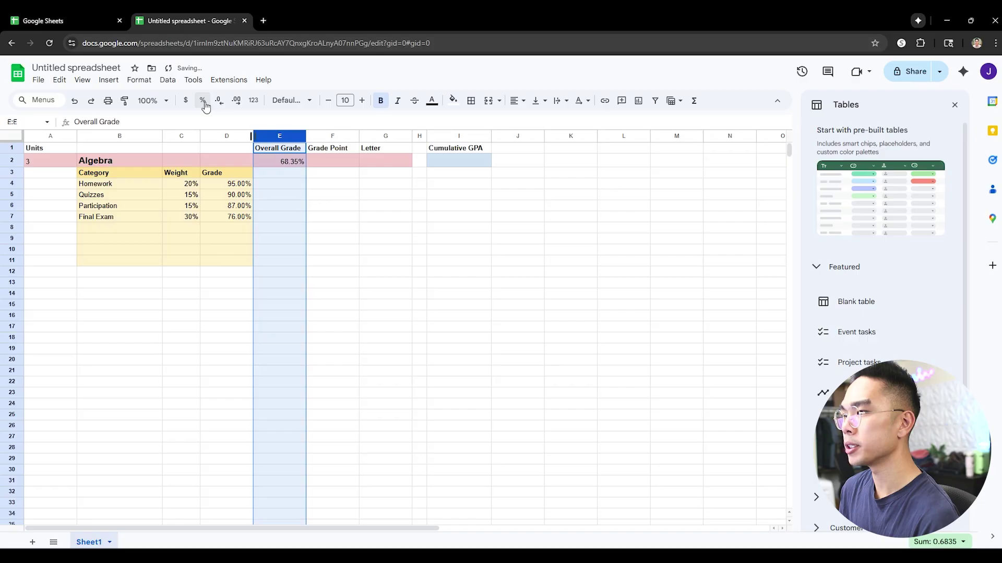
{"action": "left_click", "coordinate": [291, 176]}
{"action": "left_click", "coordinate": [291, 162]}
{"action": "left_click", "coordinate": [361, 101]}
{"action": "left_click", "coordinate": [361, 101]}
{"action": "left_click", "coordinate": [361, 101]}
{"action": "key", "text": "ctrl+b"}
{"action": "left_click", "coordinate": [334, 195]}
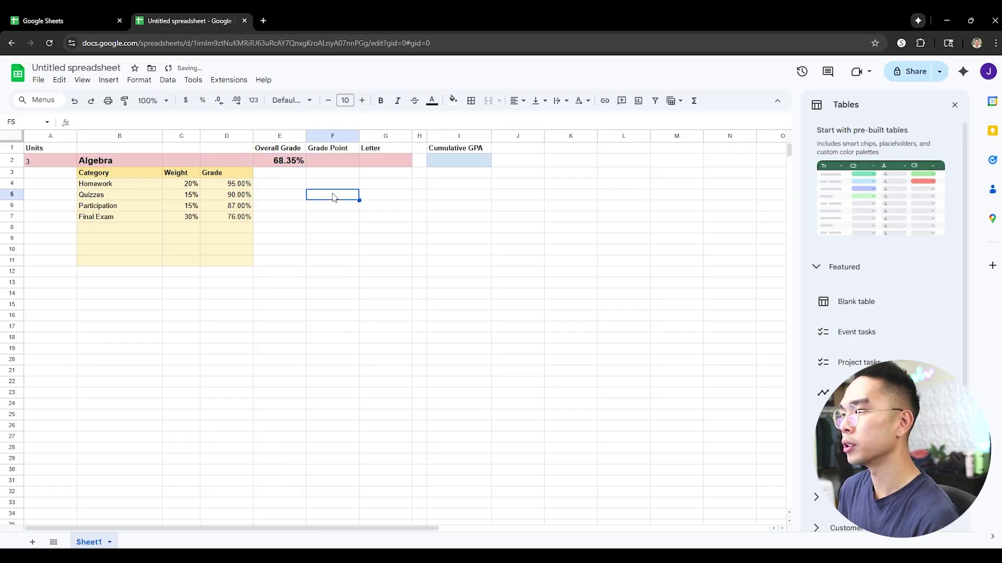
{"action": "left_click", "coordinate": [295, 165]}
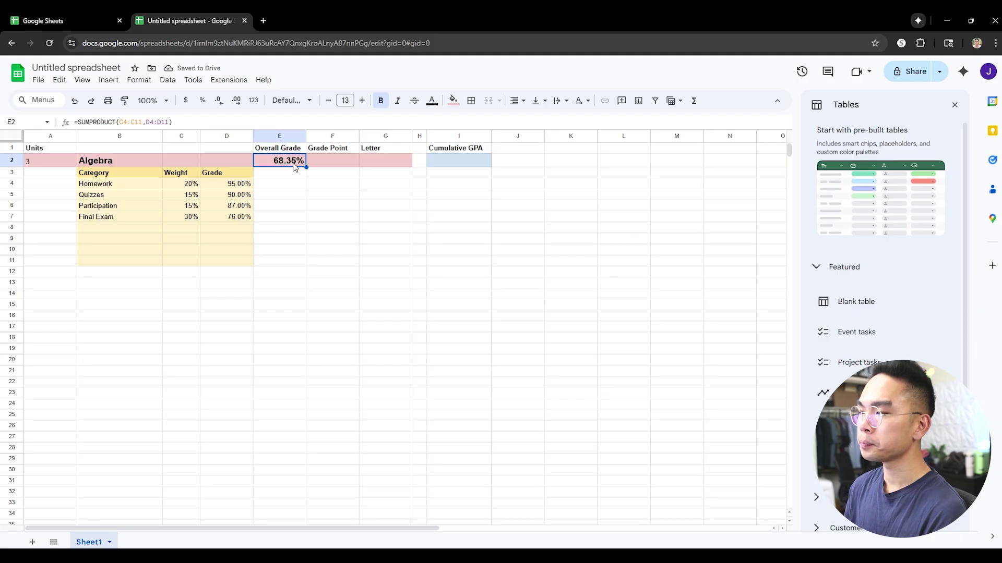
Step: Check the totals of the Algebra grades and weights by selecting them
{"action": "left_click", "coordinate": [243, 218]}
{"action": "left_click_drag", "start_coordinate": [239, 185], "coordinate": [238, 219]}
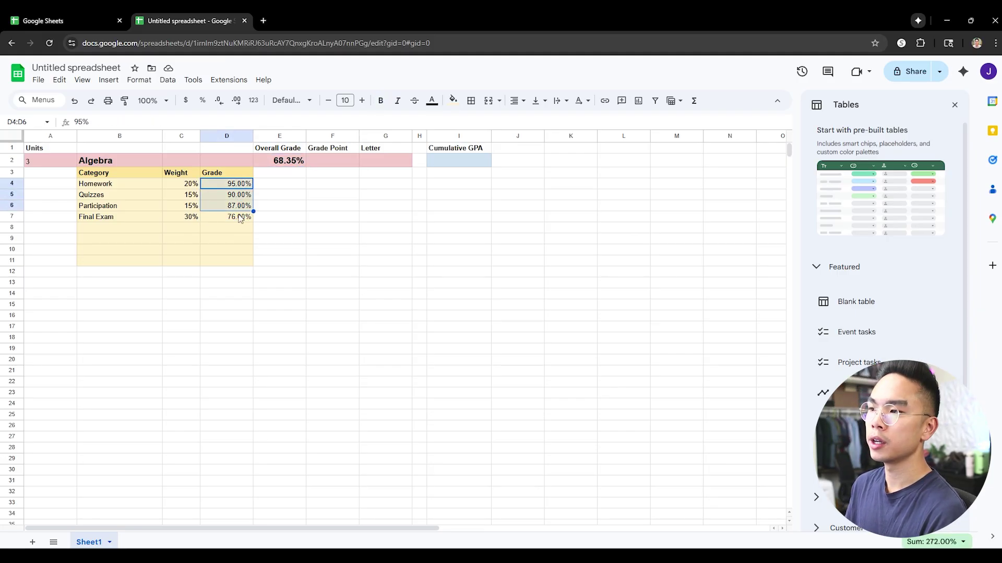
{"action": "left_click", "coordinate": [237, 220]}
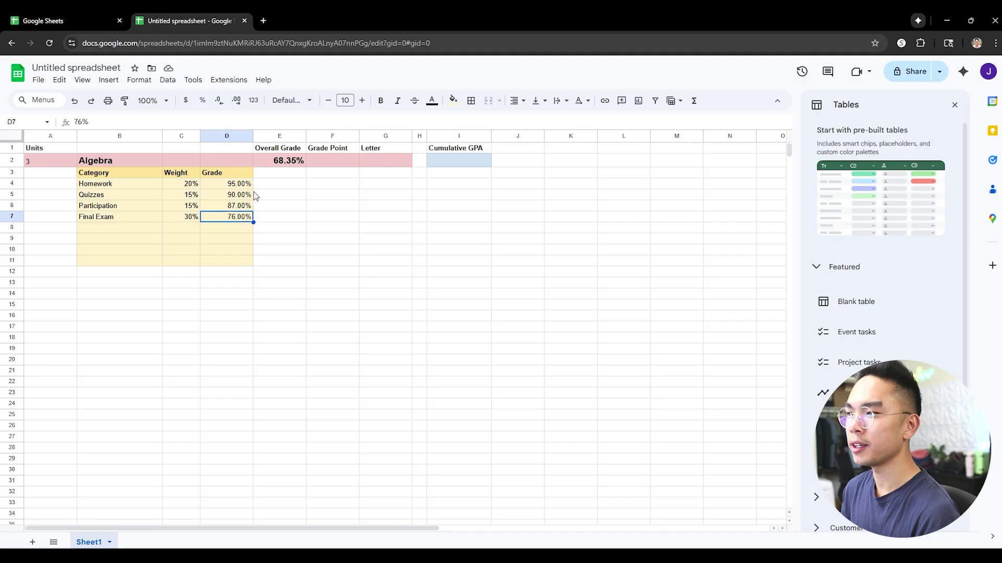
{"action": "left_click", "coordinate": [236, 207]}
{"action": "left_click", "coordinate": [237, 219]}
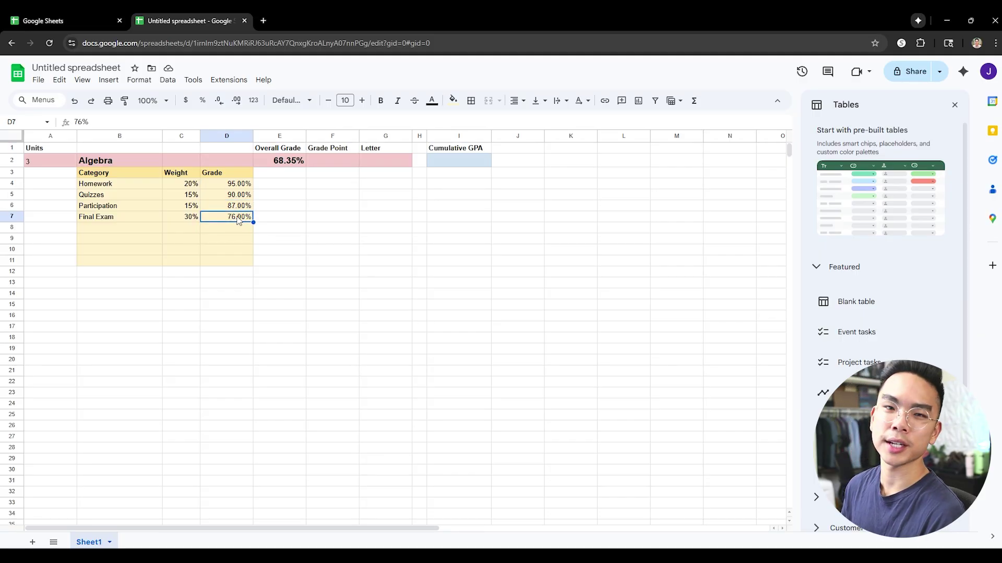
{"action": "left_click_drag", "start_coordinate": [191, 185], "coordinate": [191, 224]}
{"action": "left_click", "coordinate": [191, 225]}
{"action": "left_click_drag", "start_coordinate": [129, 230], "coordinate": [241, 249]}
{"action": "left_click", "coordinate": [241, 250]}
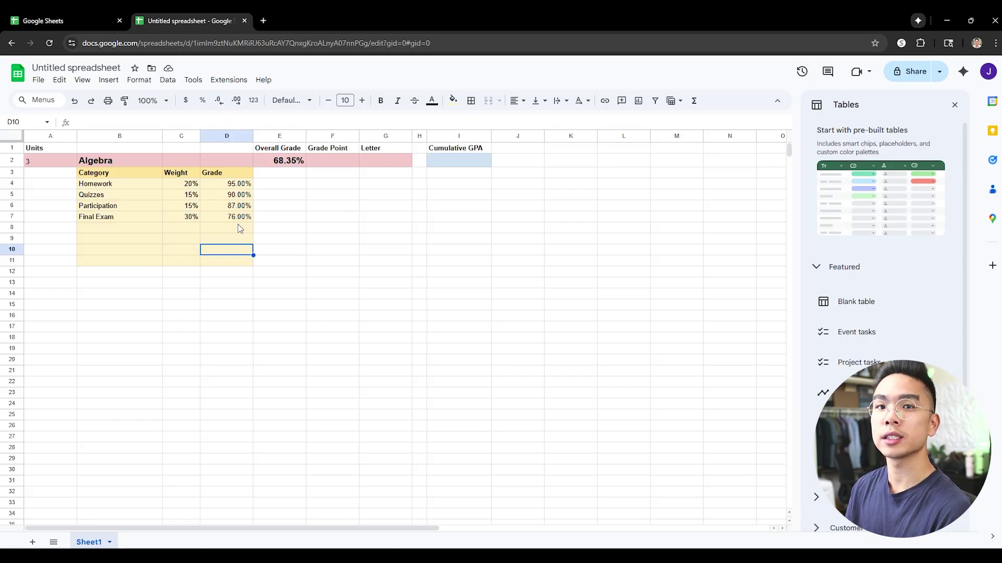
{"action": "left_click", "coordinate": [277, 161]}
Step: Divide E2's SUMPRODUCT total by SUM(C4:C11) so Algebra's overall grade reads 85.44%
{"action": "left_click", "coordinate": [189, 118]}
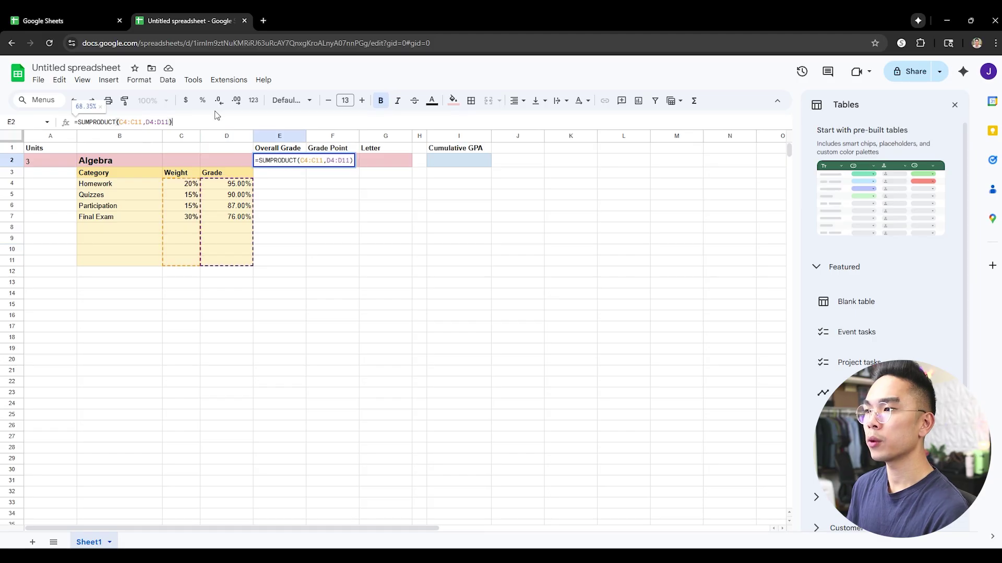
{"action": "type", "text": "/"}
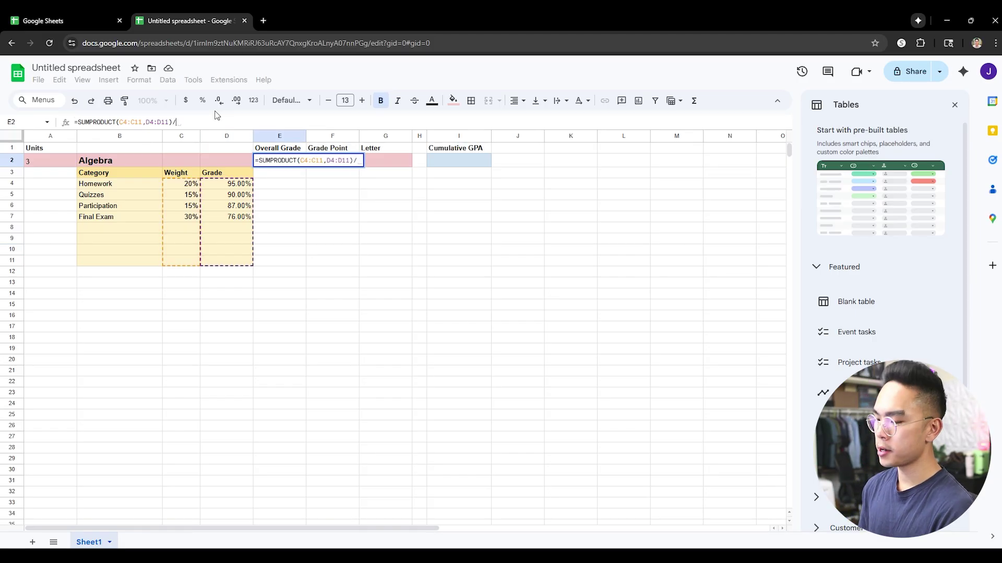
{"action": "type", "text": "SUM(I"}
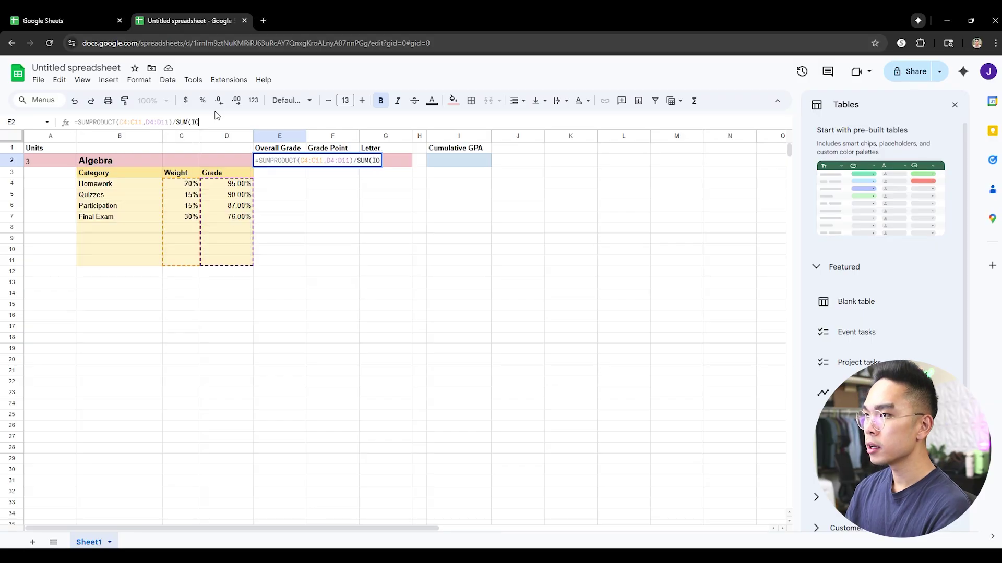
{"action": "key", "text": "BackSpace"}
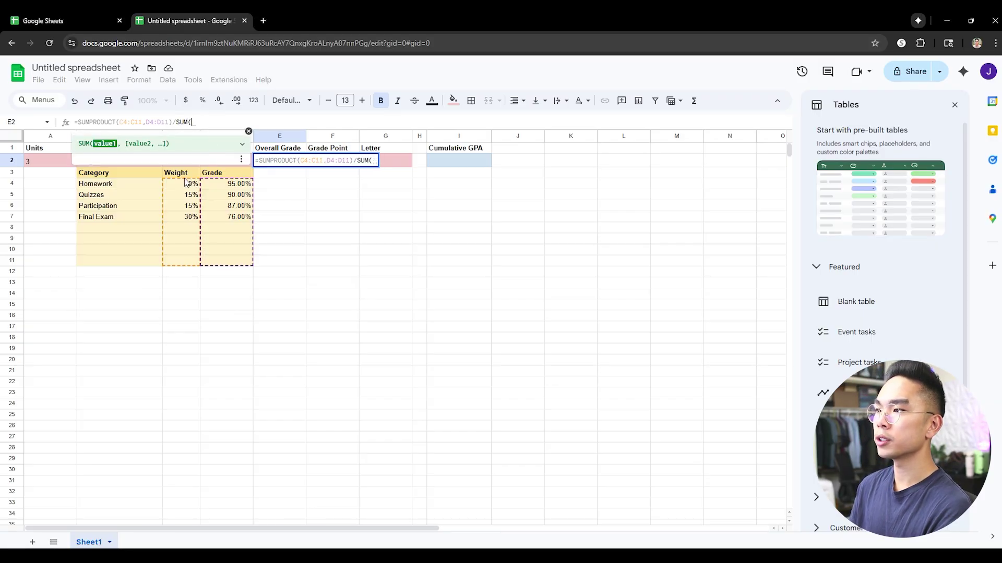
{"action": "left_click_drag", "start_coordinate": [189, 184], "coordinate": [185, 261]}
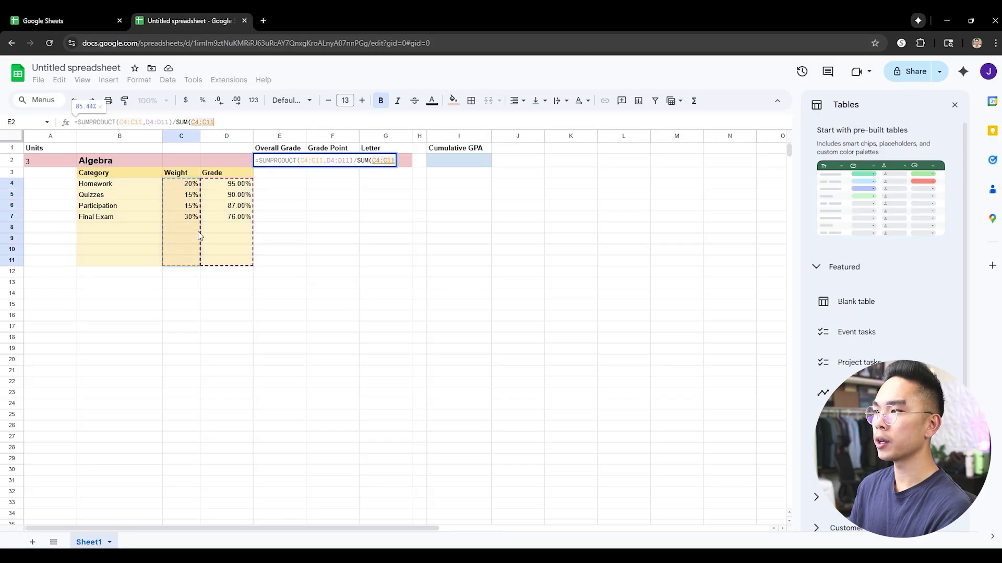
{"action": "type", "text": ")"}
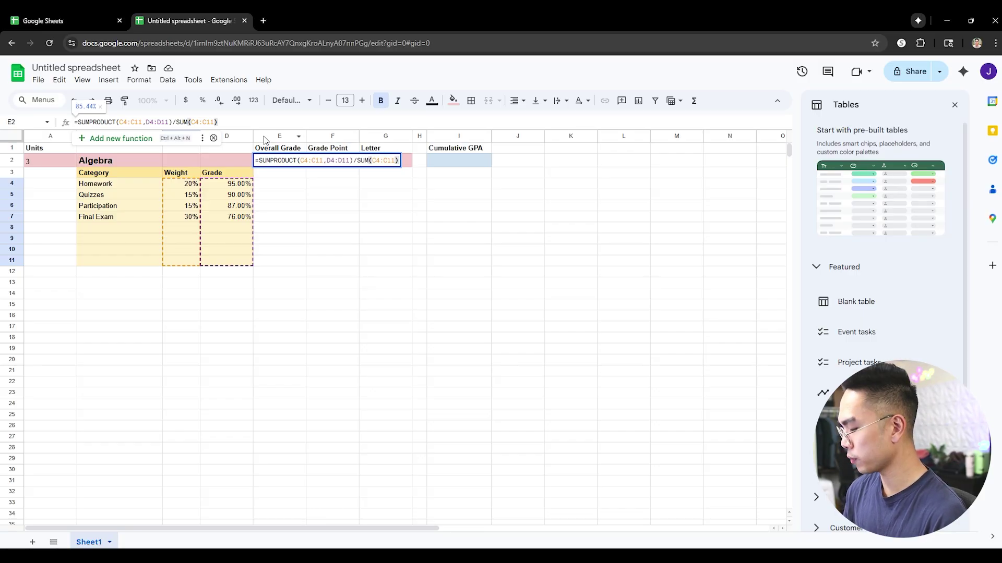
{"action": "key", "text": "Return"}
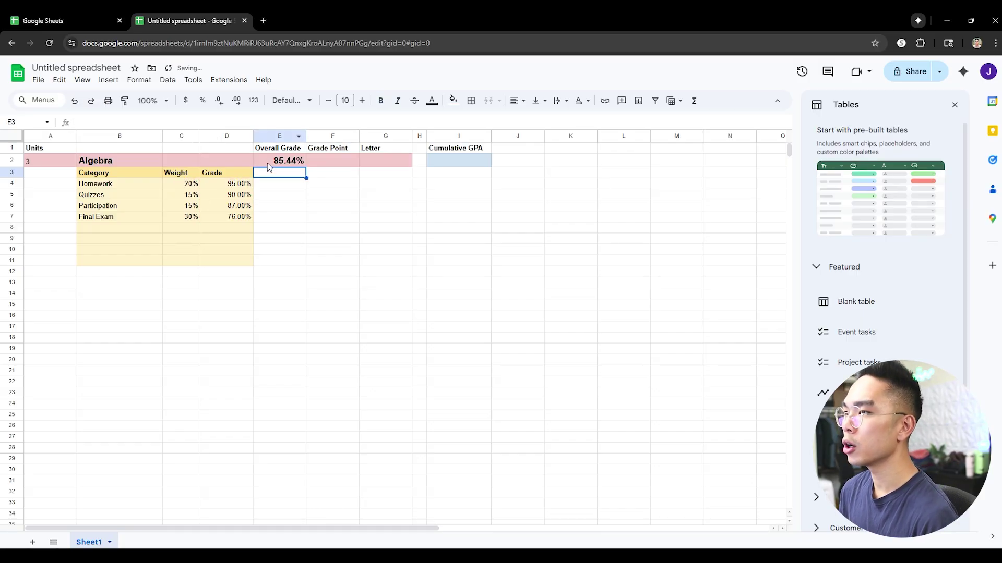
Step: Review the overall grade and Homework cells, then narrow column J into a thin spacer
{"action": "left_click", "coordinate": [268, 164]}
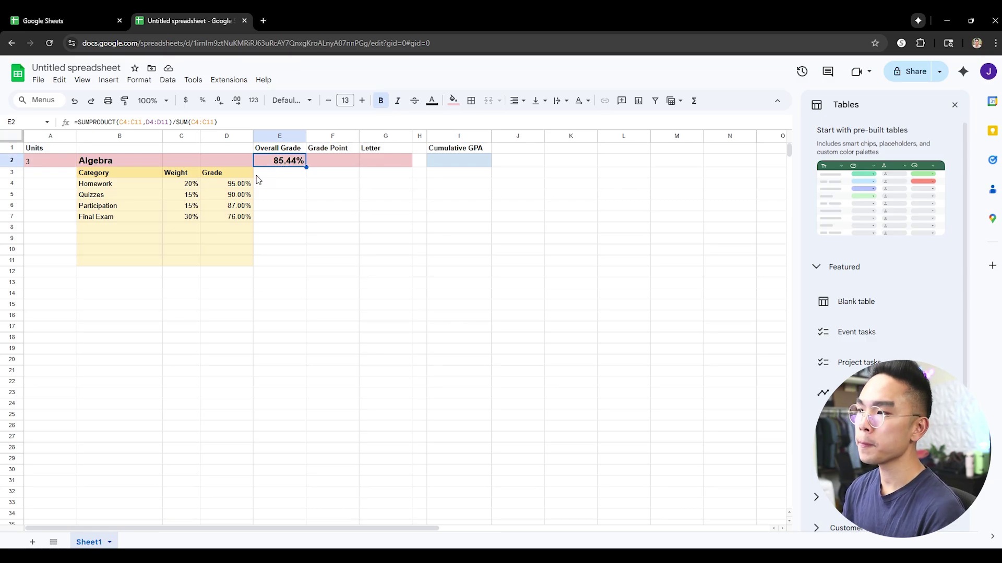
{"action": "left_click", "coordinate": [235, 185]}
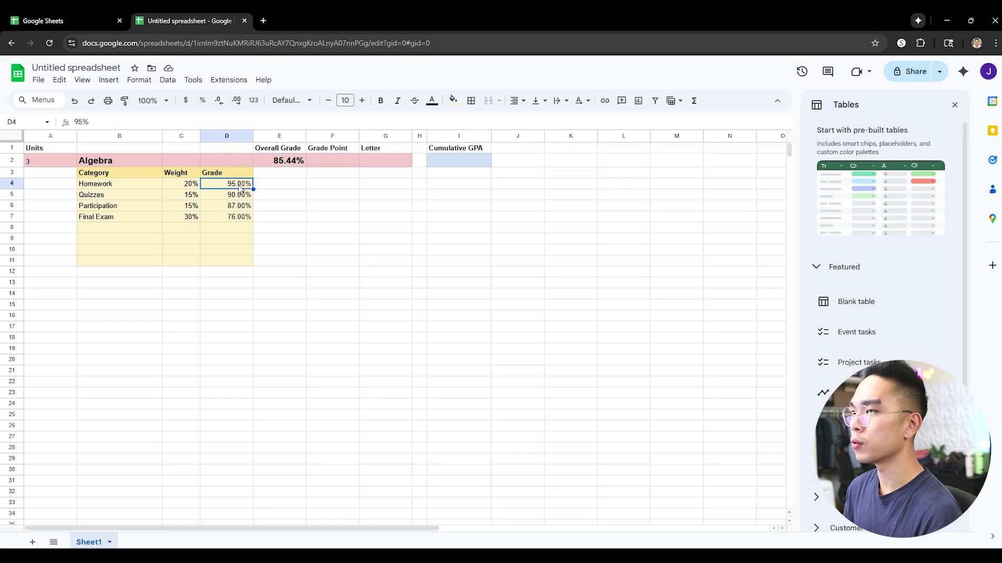
{"action": "left_click", "coordinate": [291, 162]}
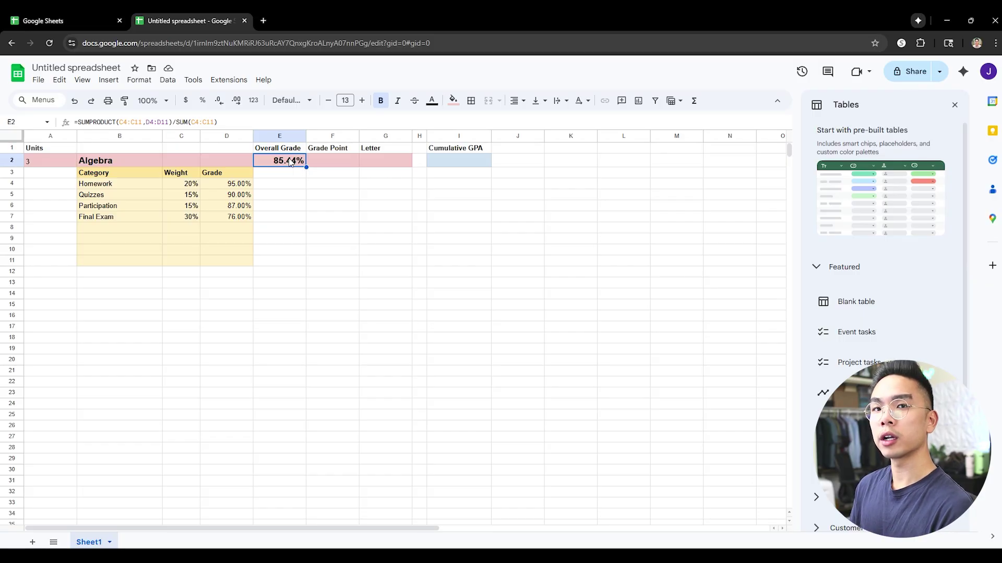
{"action": "left_click", "coordinate": [321, 166]}
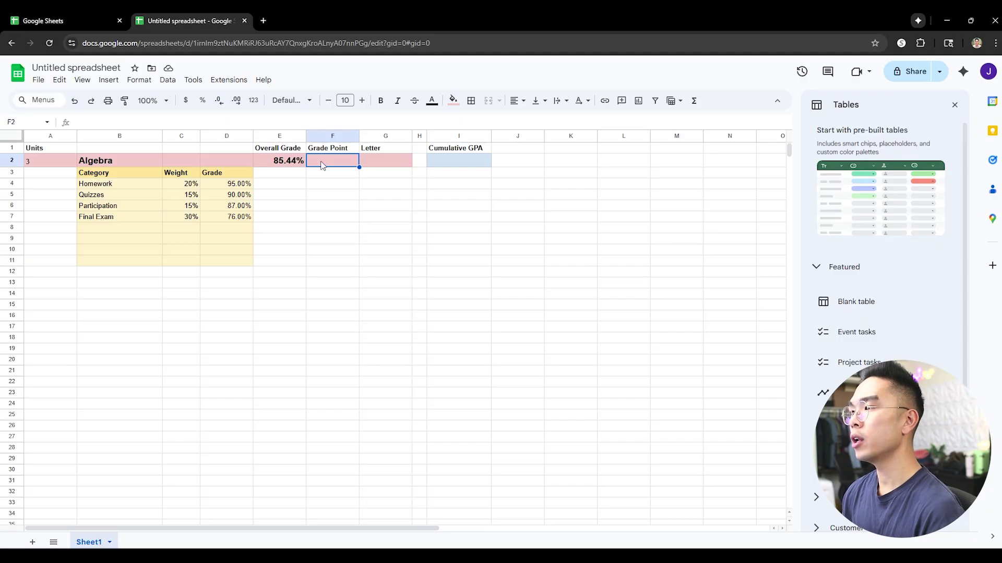
{"action": "left_click", "coordinate": [562, 149]}
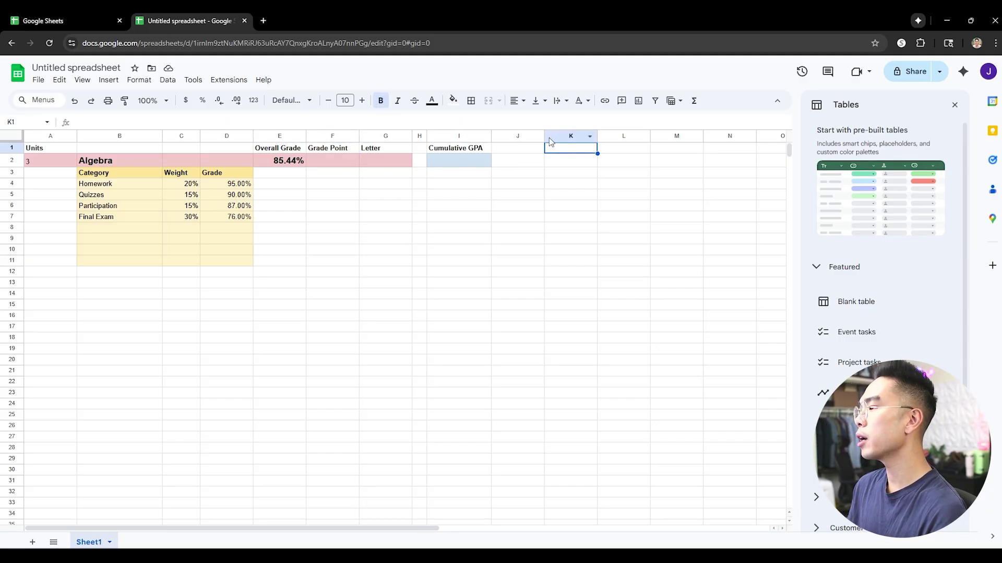
{"action": "left_click_drag", "start_coordinate": [544, 136], "coordinate": [507, 137]}
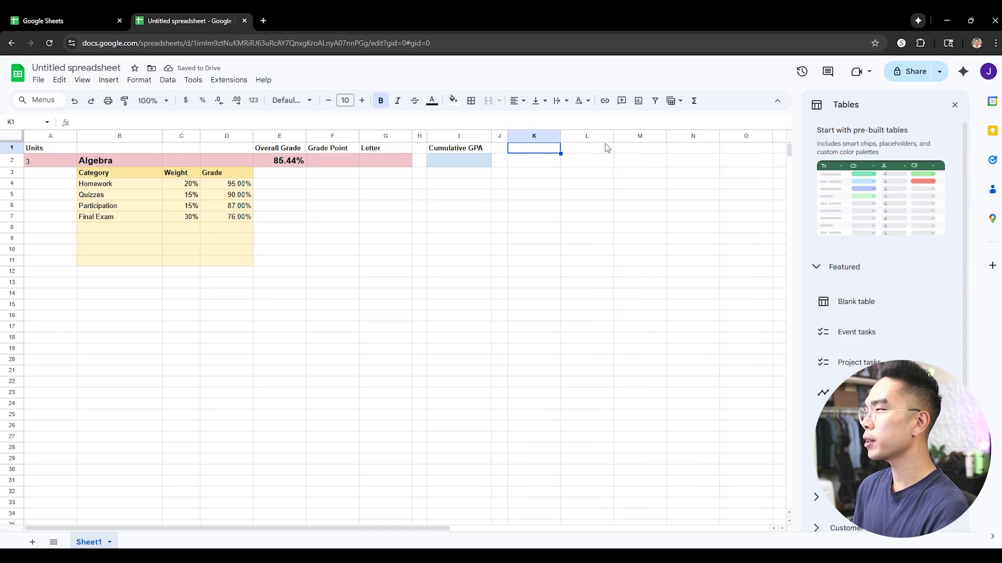
Step: Type the headers Grade Range, Letter and Grade Point into K1:M1
{"action": "type", "text": "Grade Range"}
{"action": "key", "text": "Tab"}
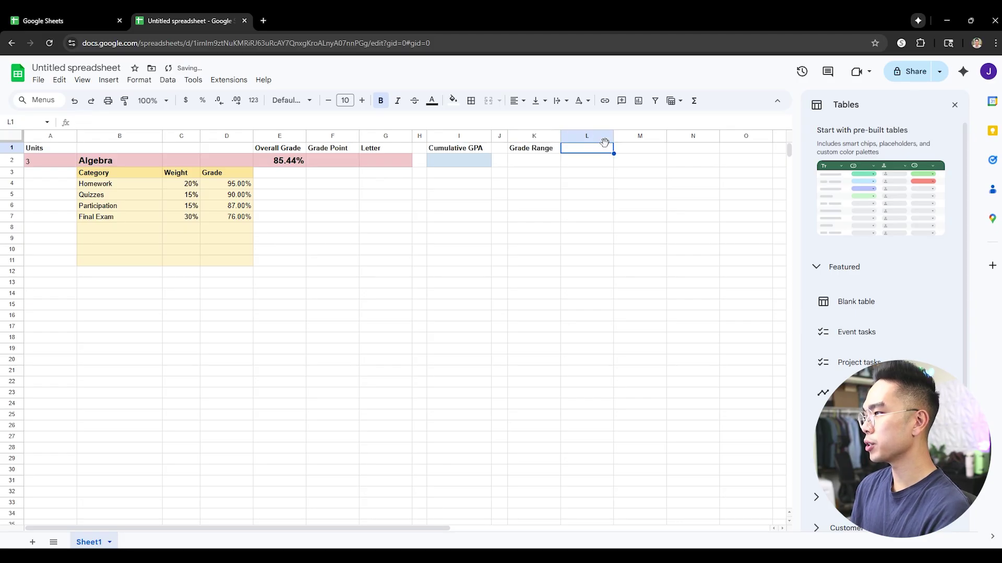
{"action": "type", "text": "Letter"}
{"action": "key", "text": "Tab"}
{"action": "type", "text": "Grade Point"}
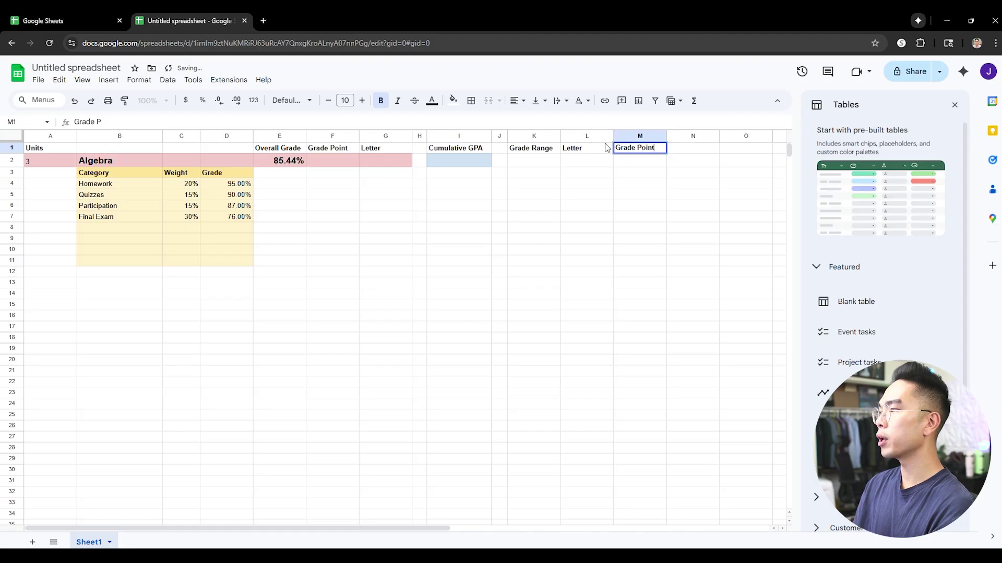
{"action": "key", "text": "Return"}
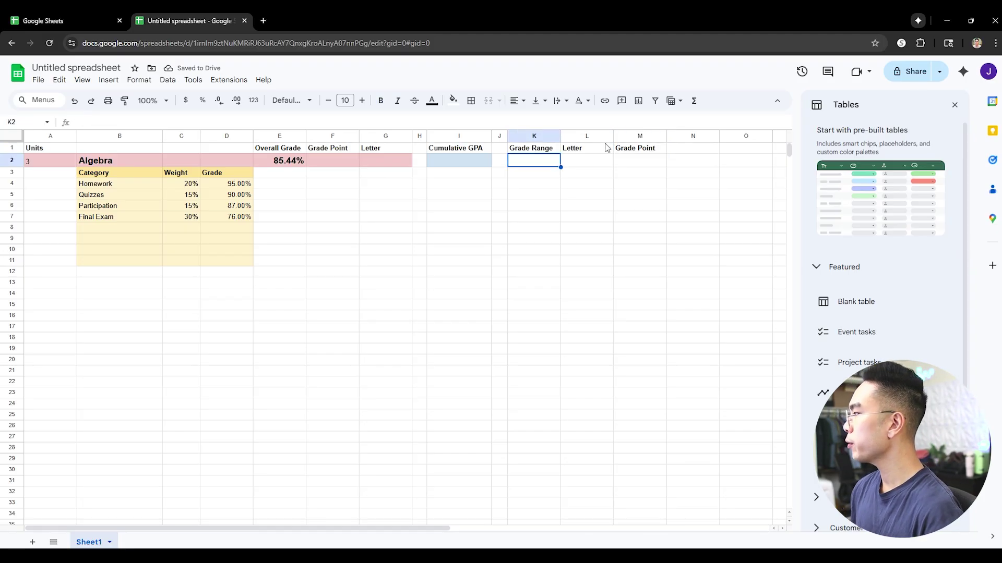
Step: Format column K as percent and enter the first row: 100%, A, 4
{"action": "left_click", "coordinate": [525, 135]}
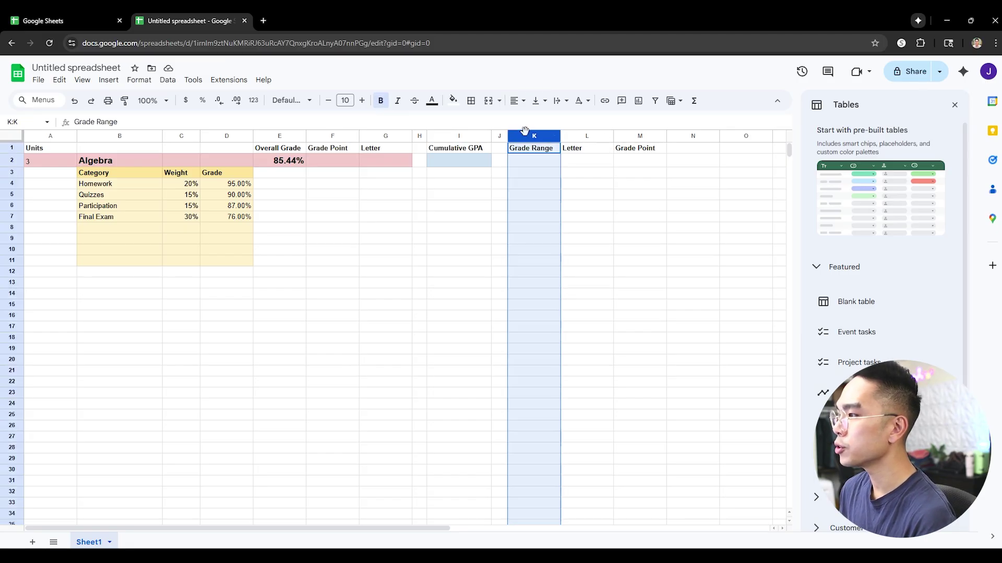
{"action": "left_click", "coordinate": [202, 100]}
{"action": "left_click", "coordinate": [543, 160]}
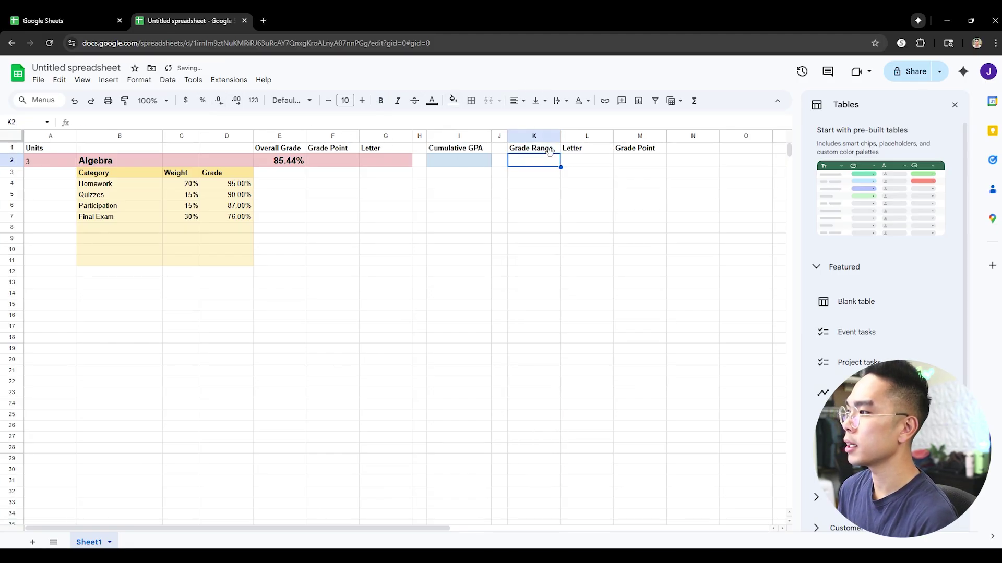
{"action": "type", "text": "100"}
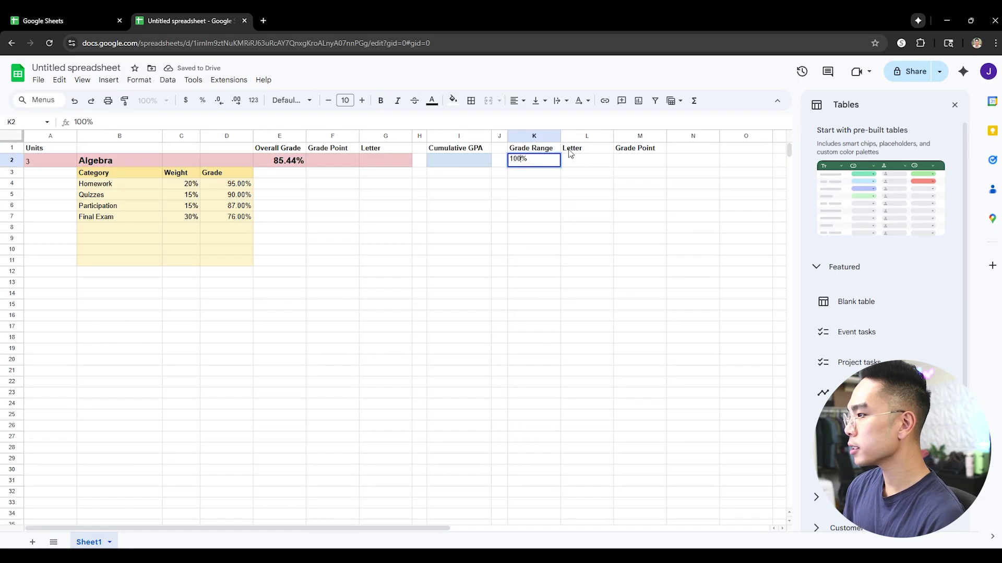
{"action": "key", "text": "Tab"}
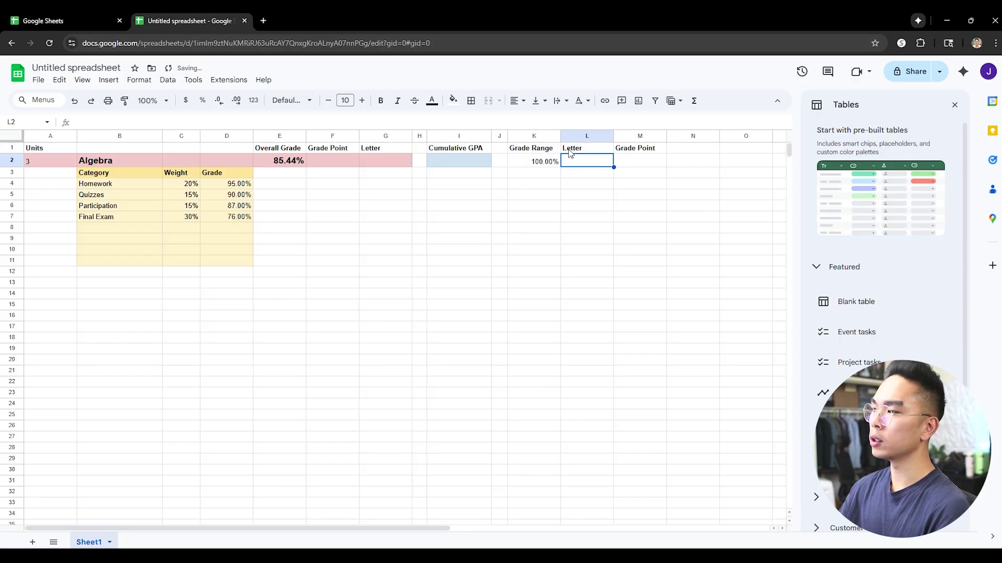
{"action": "type", "text": "A"}
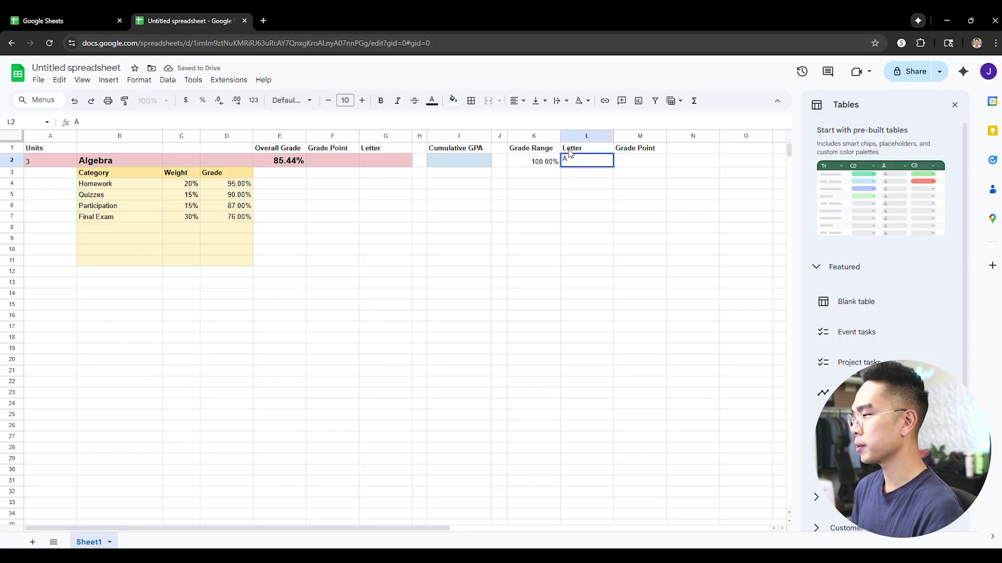
{"action": "key", "text": "Tab"}
{"action": "type", "text": "4"}
{"action": "key", "text": "Return"}
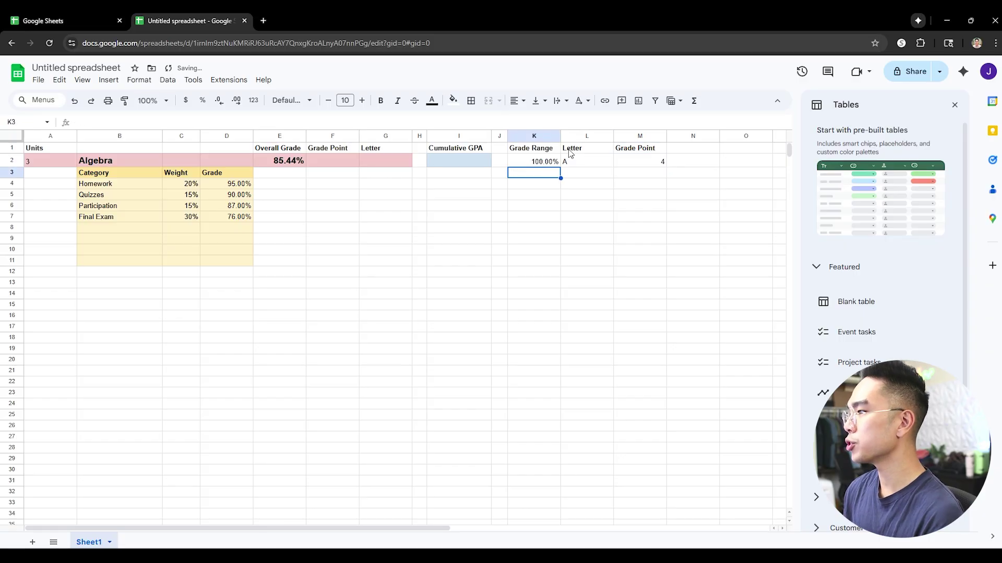
Step: Set the Grade Point column M to display one decimal place
{"action": "left_click", "coordinate": [641, 162]}
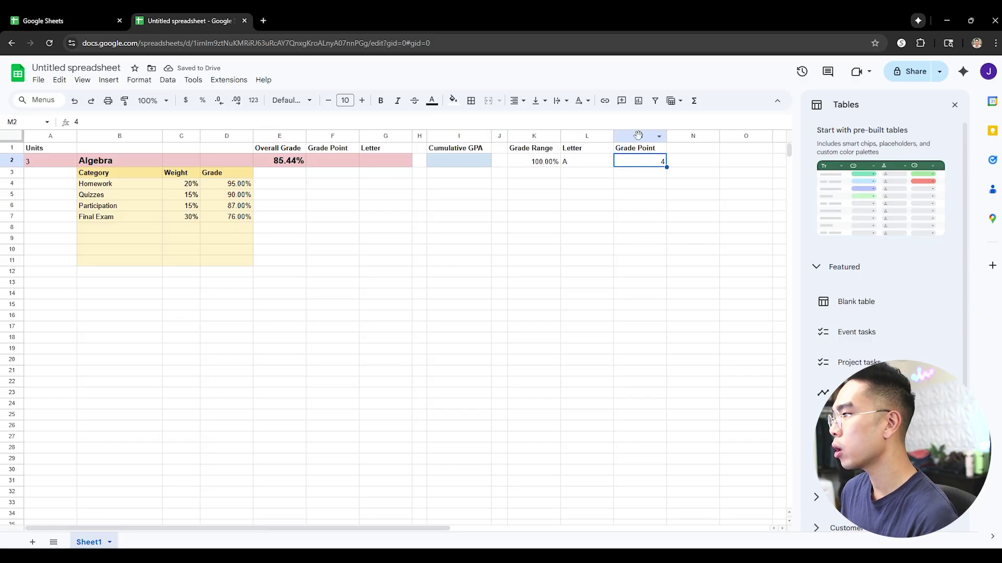
{"action": "left_click", "coordinate": [640, 136]}
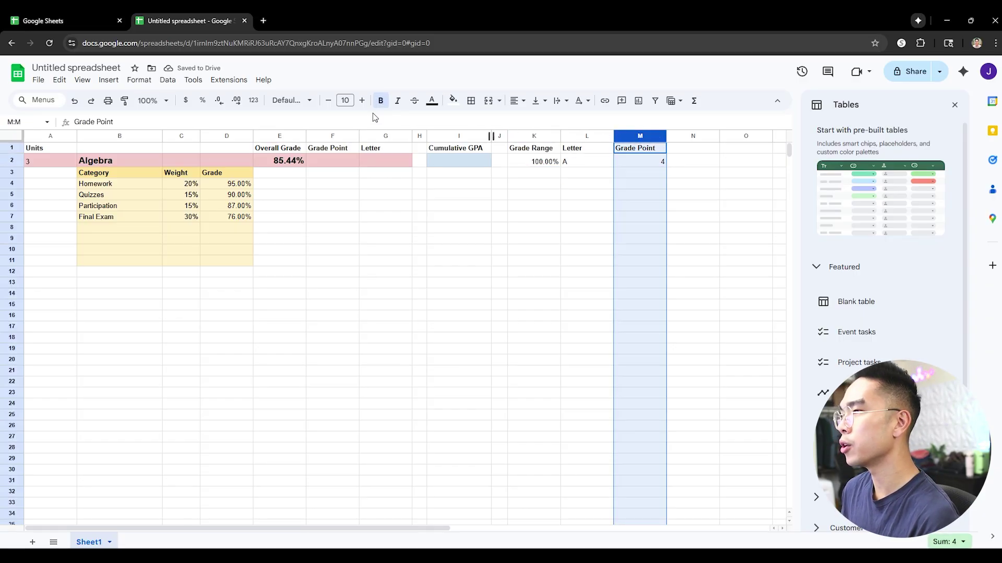
{"action": "left_click", "coordinate": [236, 102]}
{"action": "left_click", "coordinate": [237, 101]}
{"action": "left_click", "coordinate": [605, 184]}
{"action": "left_click", "coordinate": [634, 165]}
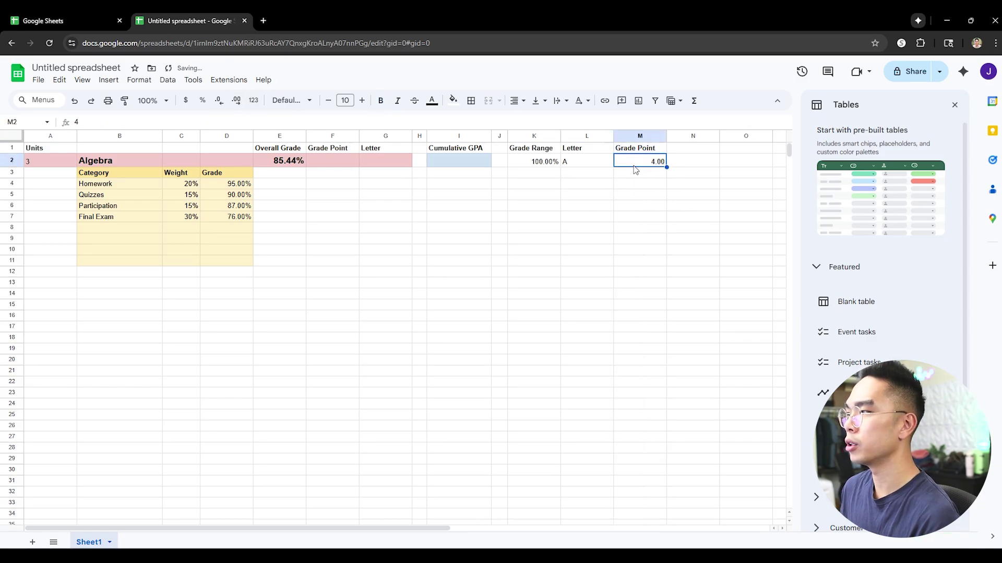
{"action": "left_click", "coordinate": [639, 136]}
{"action": "left_click", "coordinate": [219, 101]}
{"action": "left_click", "coordinate": [624, 174]}
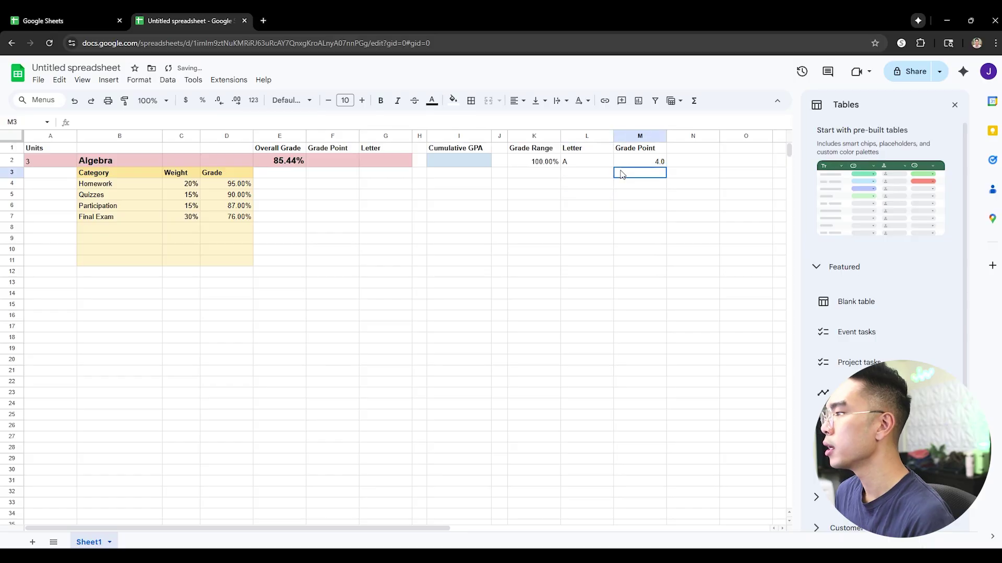
{"action": "left_click", "coordinate": [626, 162]}
{"action": "left_click", "coordinate": [593, 166]}
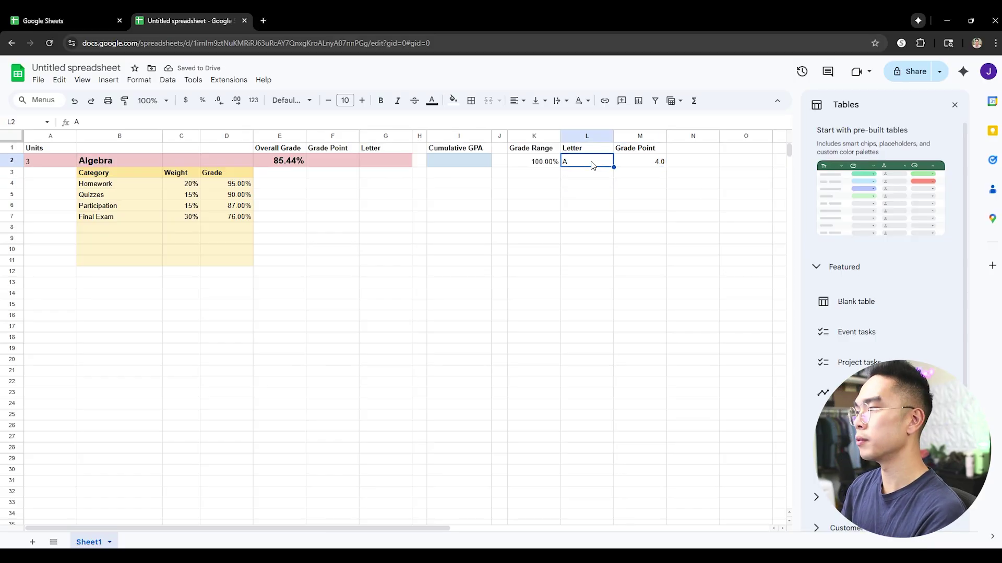
Step: Add the B and C rows: 89.99%, B, 3.0 and 79.99%, C, 2.0
{"action": "left_click", "coordinate": [549, 176]}
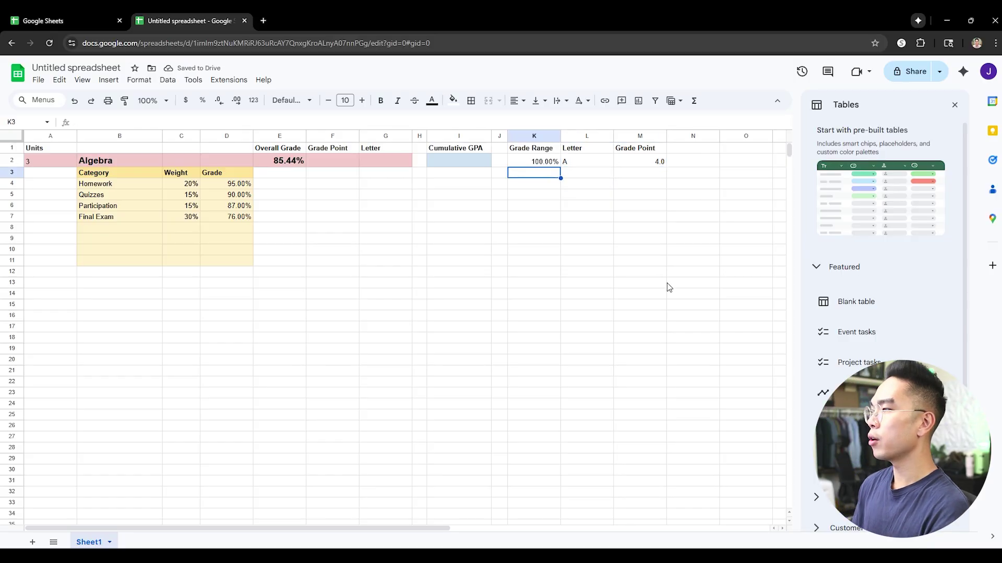
{"action": "type", "text": "89.99%"}
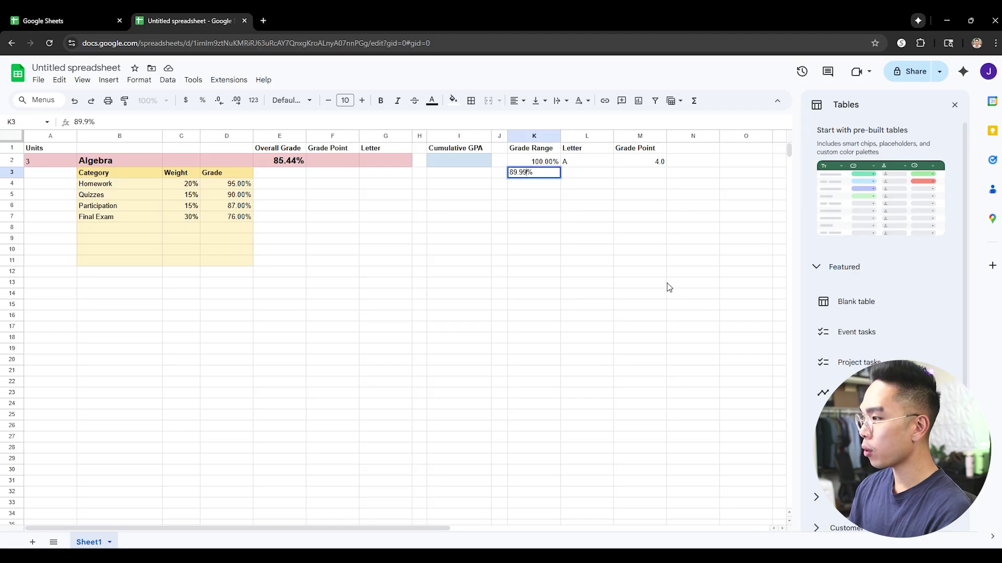
{"action": "key", "text": "Tab"}
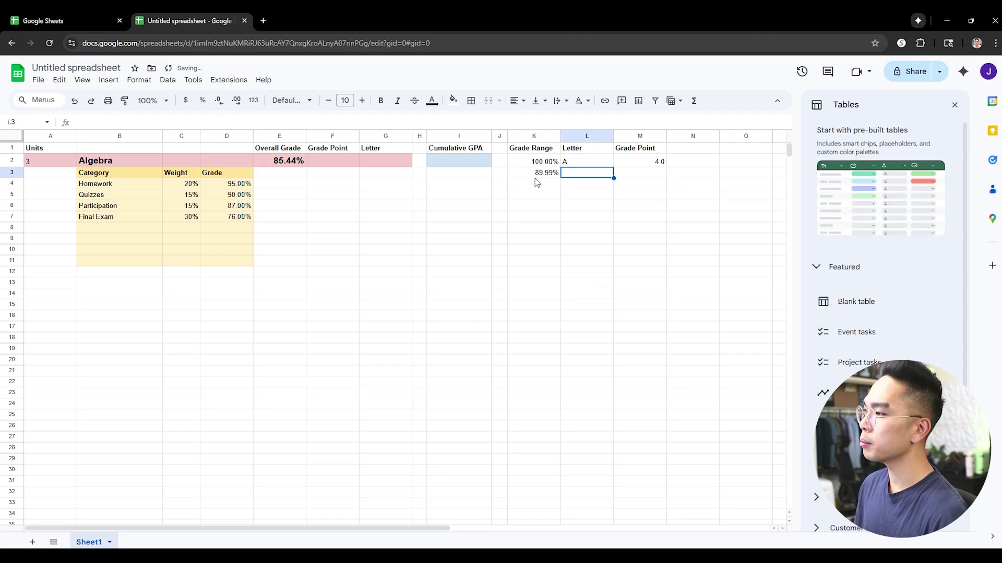
{"action": "type", "text": "B"}
{"action": "key", "text": "Tab"}
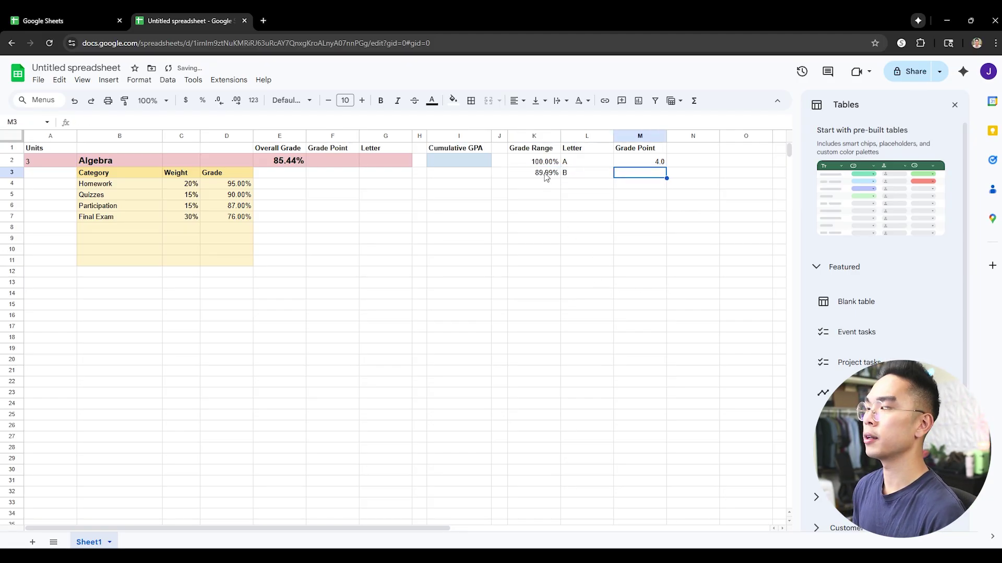
{"action": "type", "text": "3.0"}
{"action": "key", "text": "Return"}
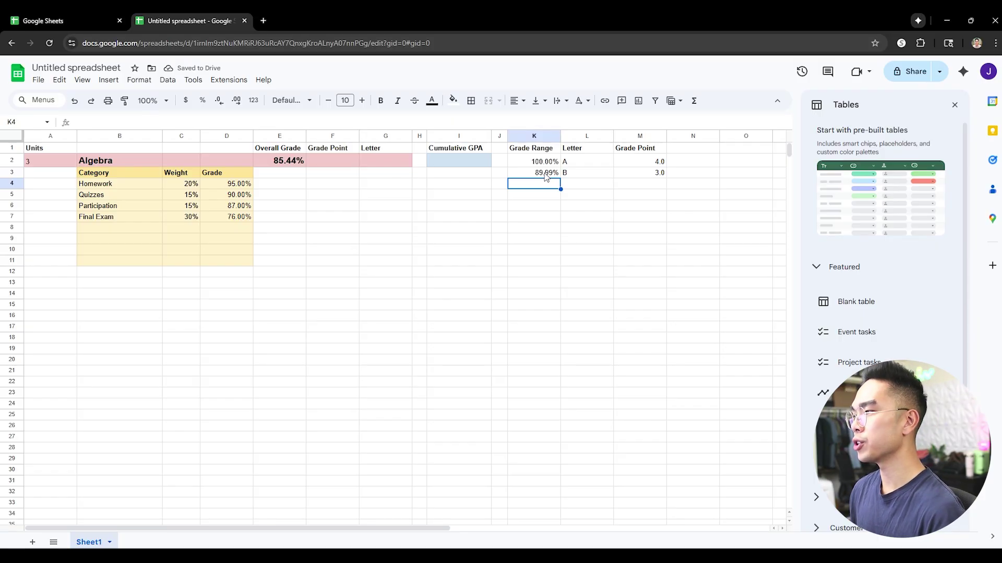
{"action": "type", "text": "79.99%"}
{"action": "key", "text": "Tab"}
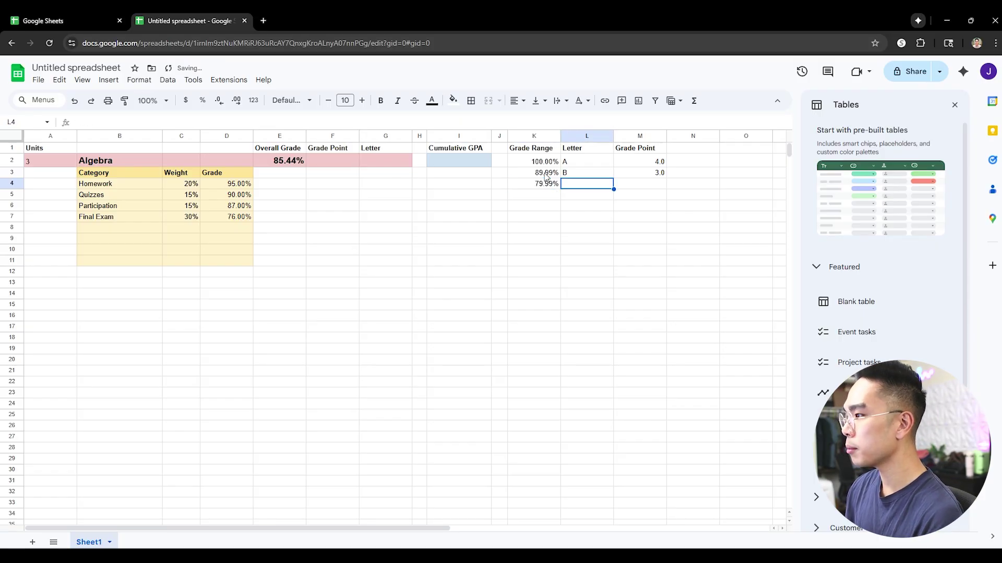
{"action": "type", "text": "C"}
{"action": "key", "text": "Tab"}
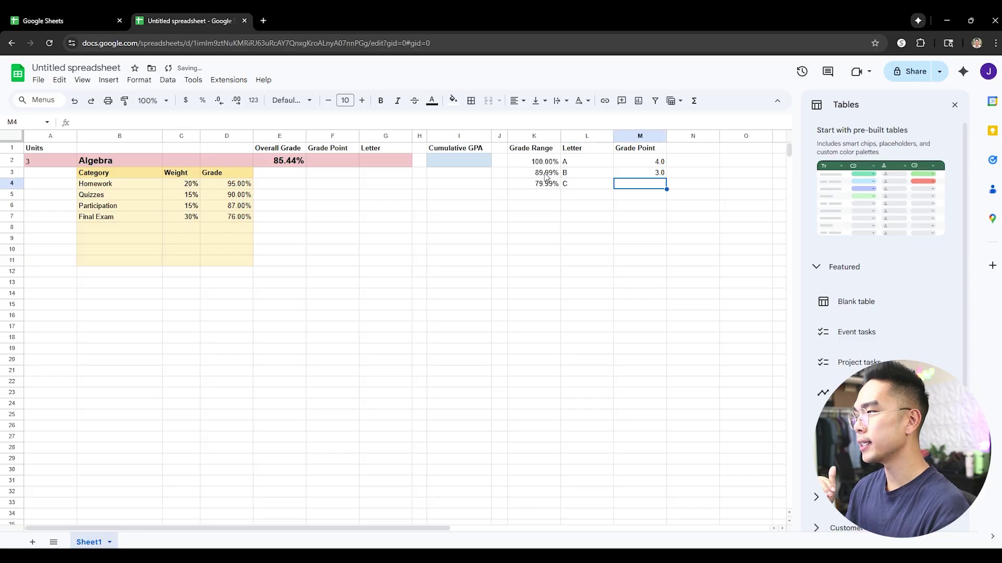
{"action": "type", "text": "2.0"}
{"action": "key", "text": "Return"}
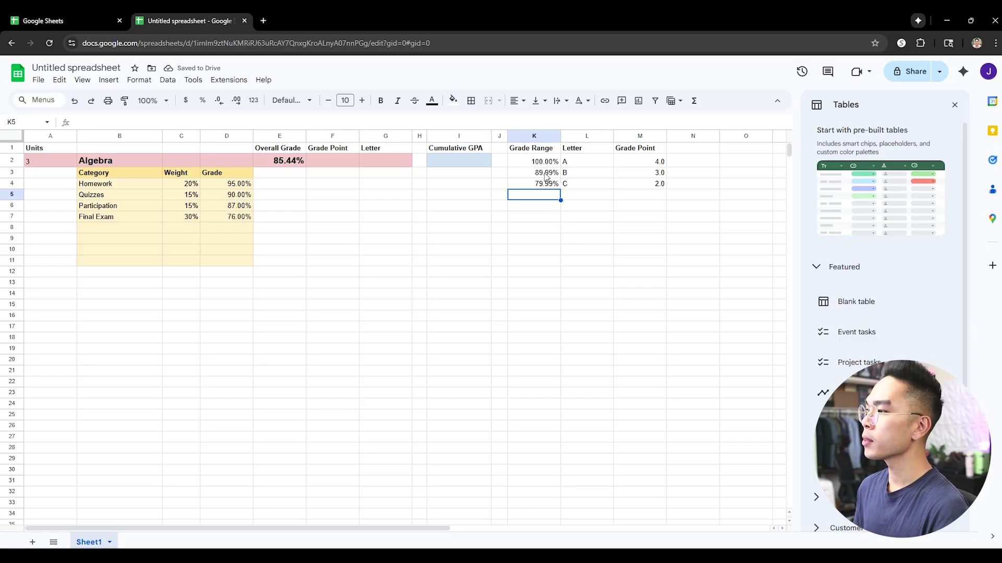
Step: Add the D and F rows: 69.99%, D, 1.0 and 59.99%, F, 0.0
{"action": "type", "text": "69.99%"}
{"action": "key", "text": "Tab"}
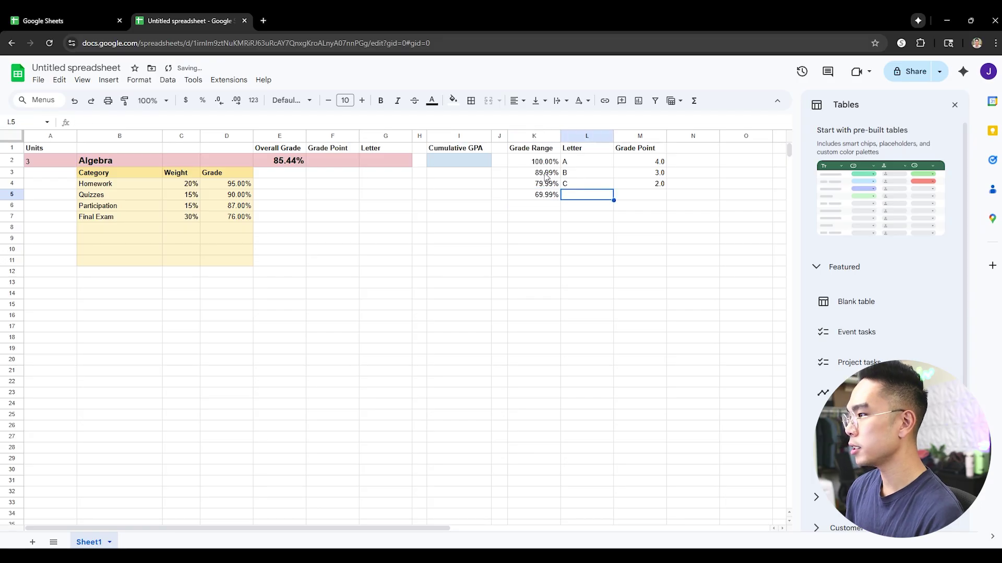
{"action": "type", "text": "D"}
{"action": "key", "text": "Tab"}
{"action": "type", "text": "1"}
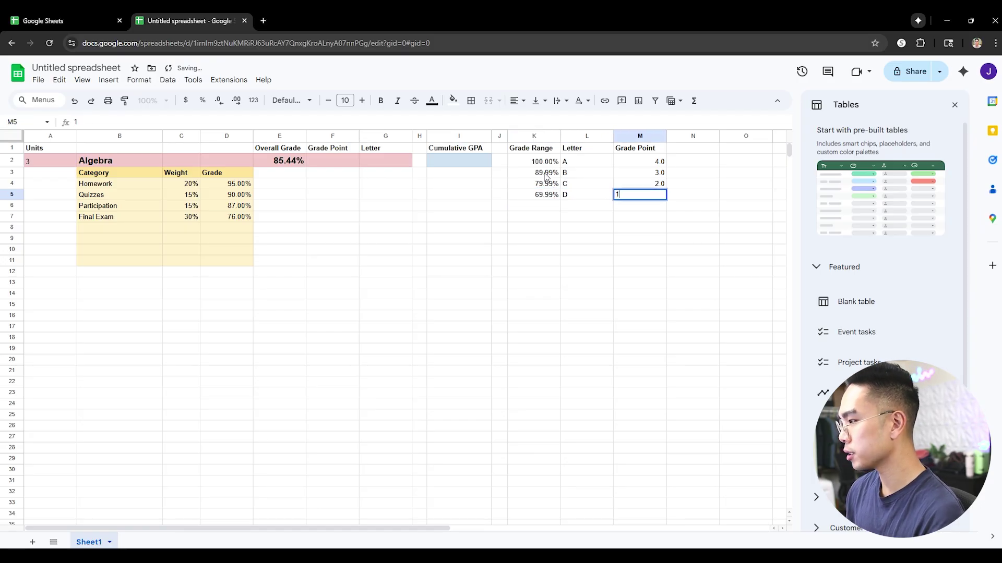
{"action": "key", "text": "Return"}
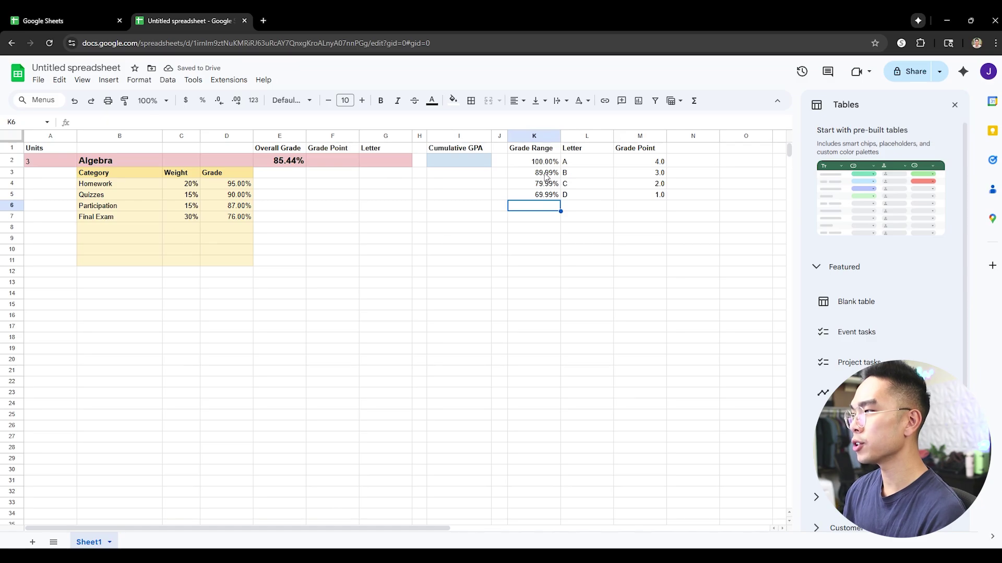
{"action": "type", "text": "59.99"}
{"action": "key", "text": "Tab"}
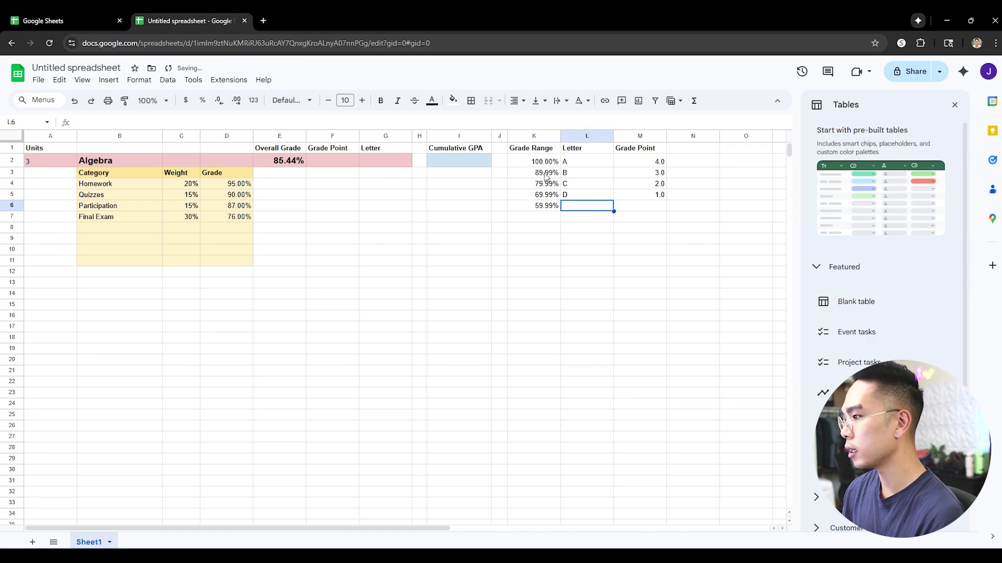
{"action": "type", "text": "F"}
{"action": "key", "text": "Tab"}
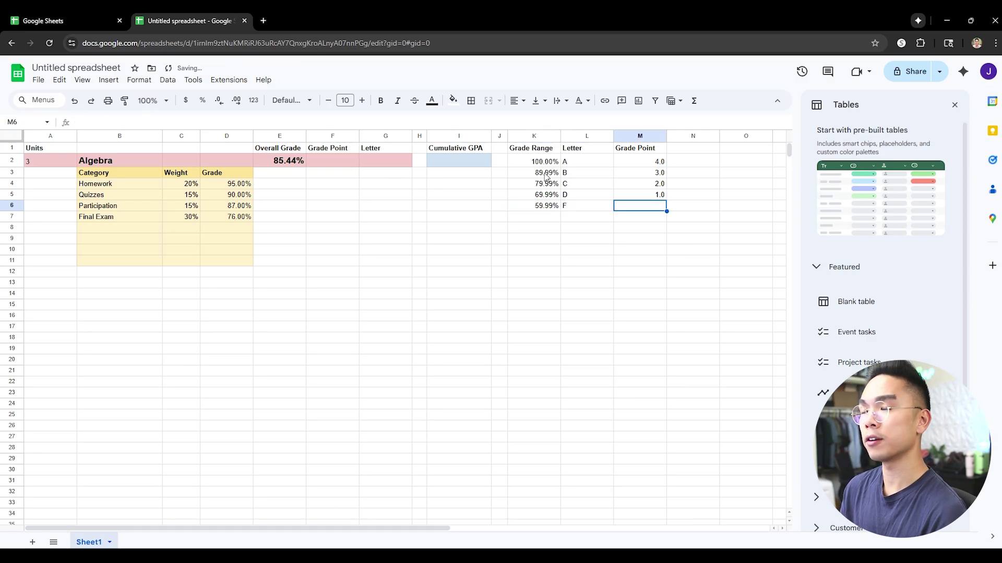
{"action": "type", "text": "0"}
{"action": "key", "text": "Return"}
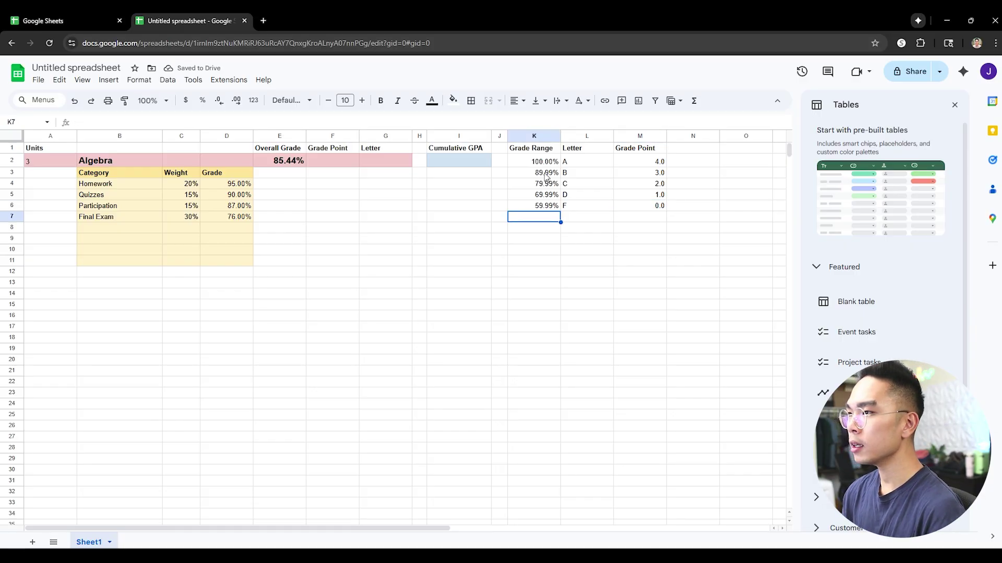
{"action": "mouse_move", "coordinate": [613, 135]}
{"action": "left_mouse_down"}
{"action": "mouse_move", "coordinate": [597, 135]}
{"action": "mouse_move", "coordinate": [613, 149]}
{"action": "left_mouse_up"}
{"action": "left_click", "coordinate": [547, 150]}
{"action": "left_click", "coordinate": [453, 101]}
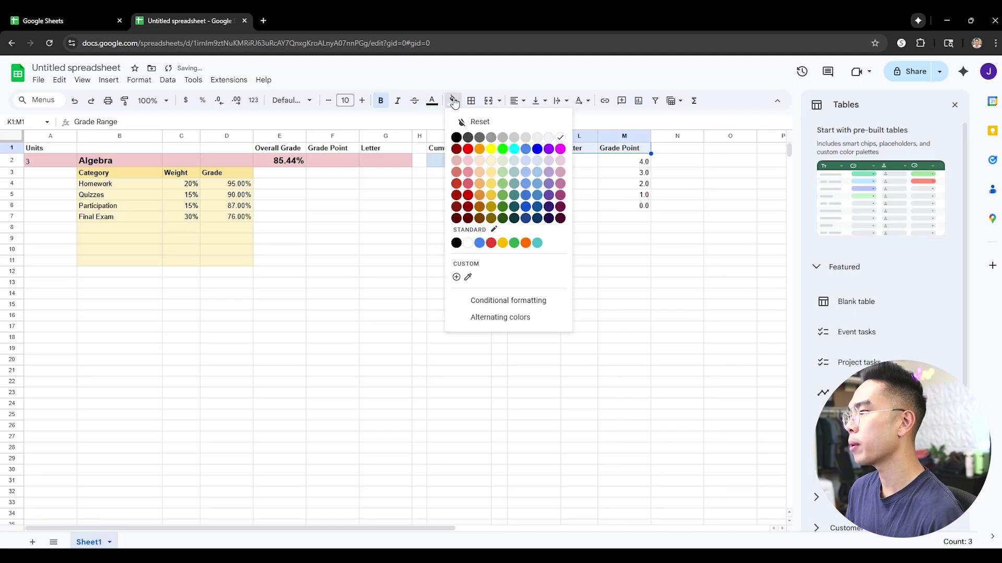
{"action": "left_click", "coordinate": [537, 172]}
{"action": "key", "text": "Down"}
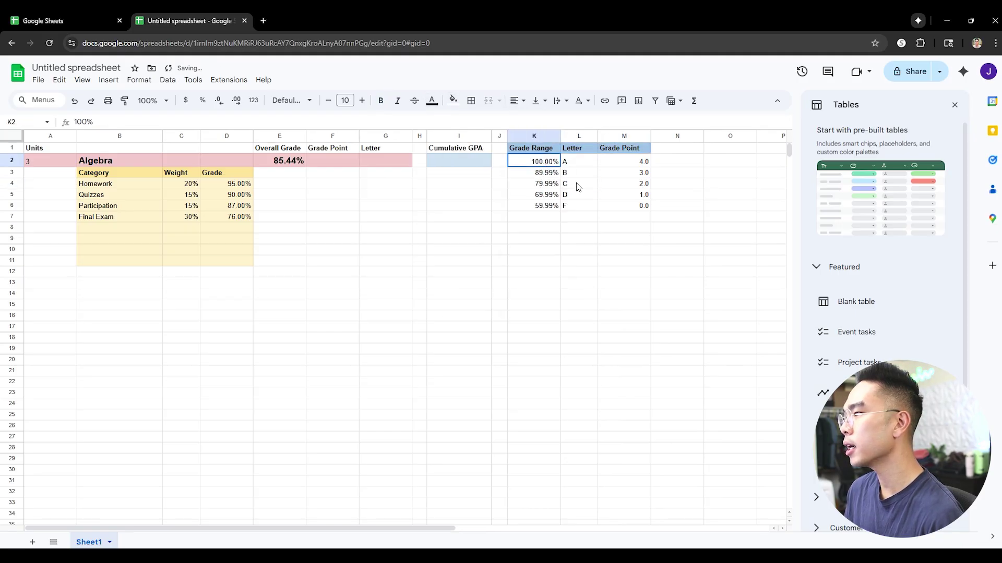
{"action": "key", "text": "ctrl+shift+Down"}
{"action": "key", "text": "ctrl+shift+Right"}
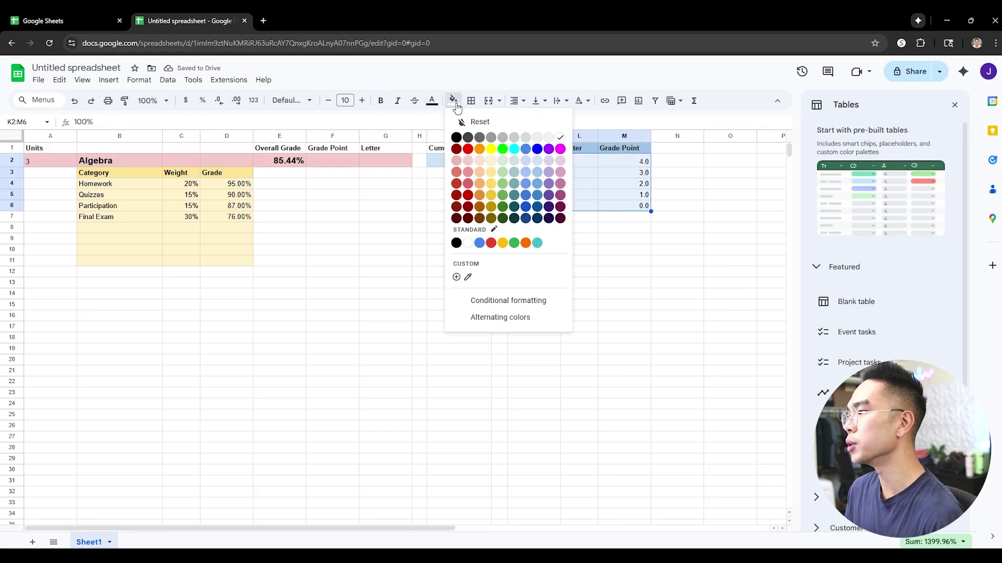
{"action": "left_click", "coordinate": [536, 160]}
{"action": "left_click", "coordinate": [617, 252]}
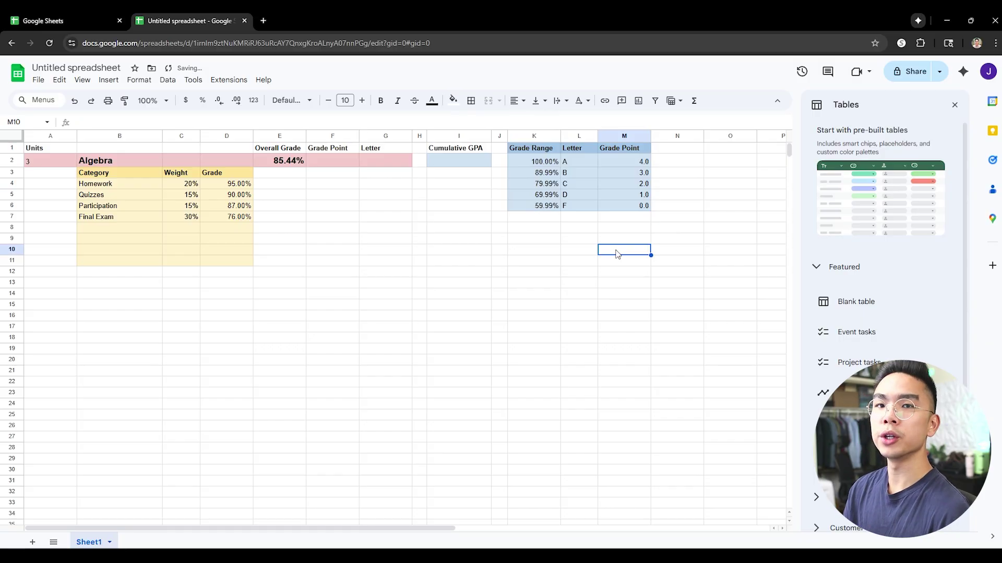
{"action": "left_click", "coordinate": [329, 162]}
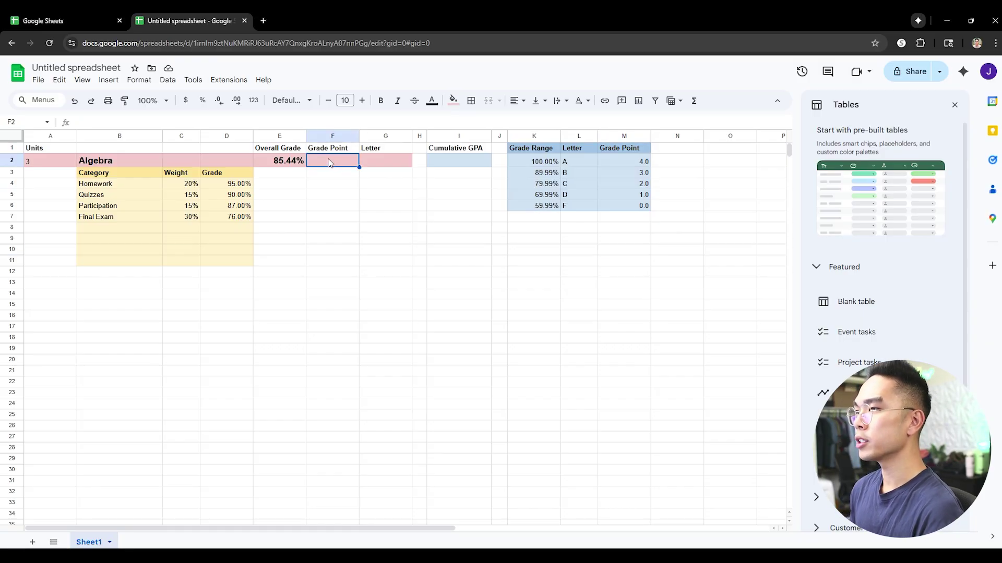
Step: Enter =INDEX(M:M,MATCH(E2,K:K,-1)) in F2 so Algebra's Grade Point returns 3.0
{"action": "left_click", "coordinate": [299, 165]}
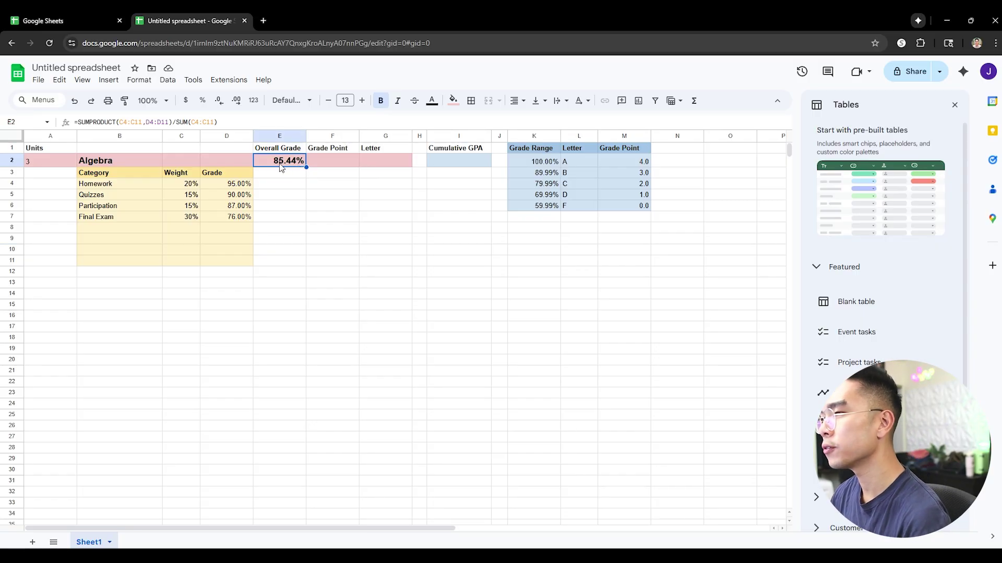
{"action": "key", "text": "Right"}
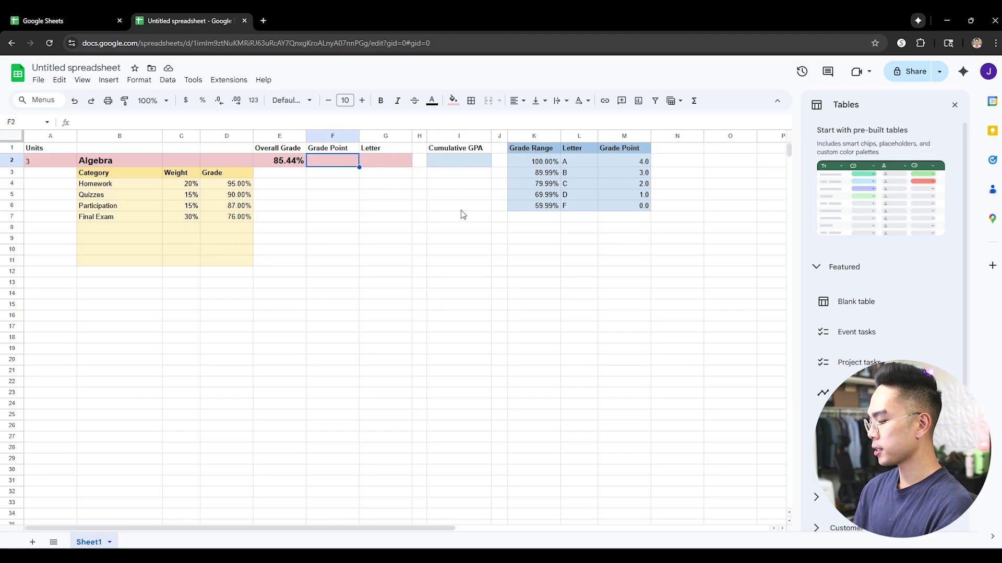
{"action": "type", "text": "=INDEX"}
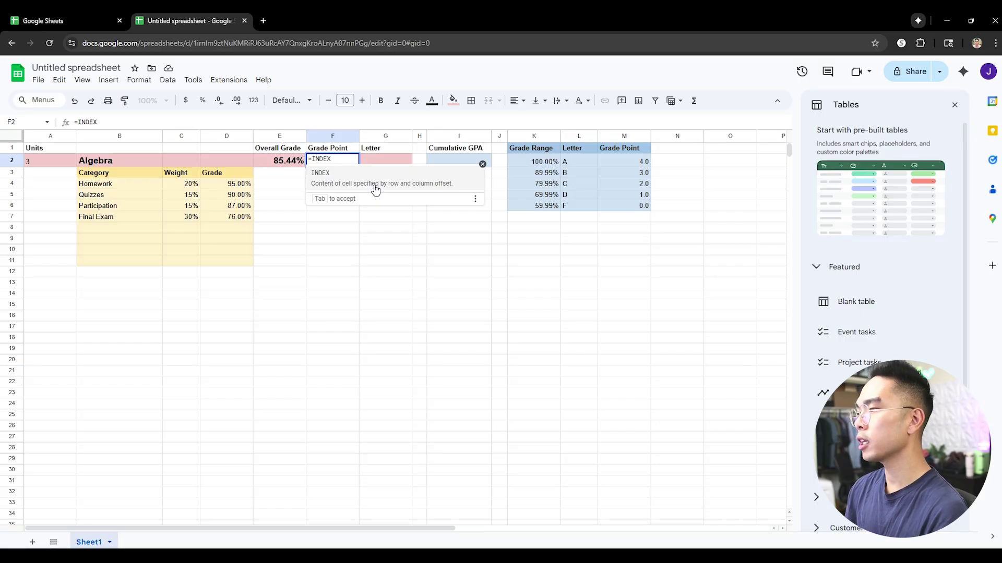
{"action": "type", "text": "("}
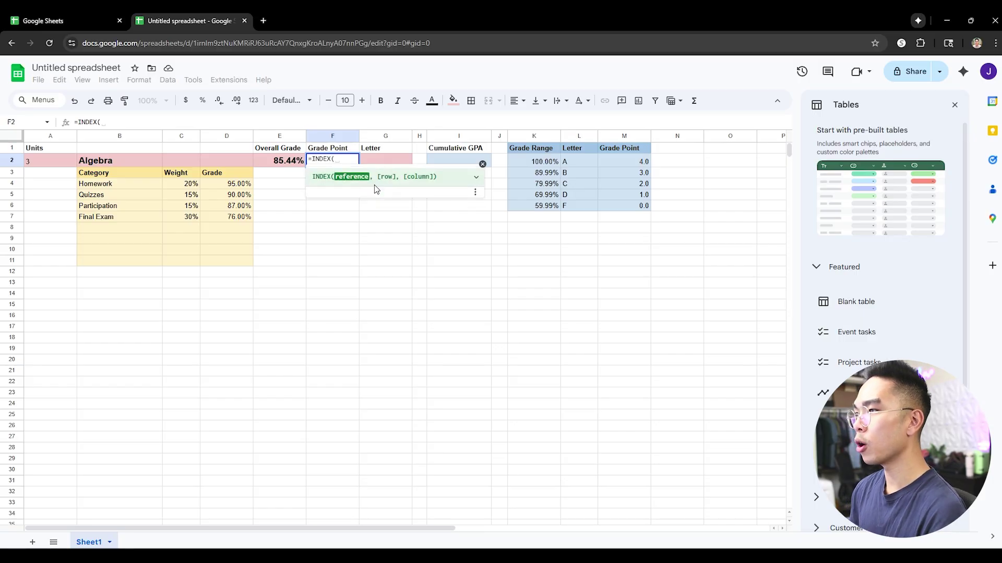
{"action": "left_click", "coordinate": [619, 138]}
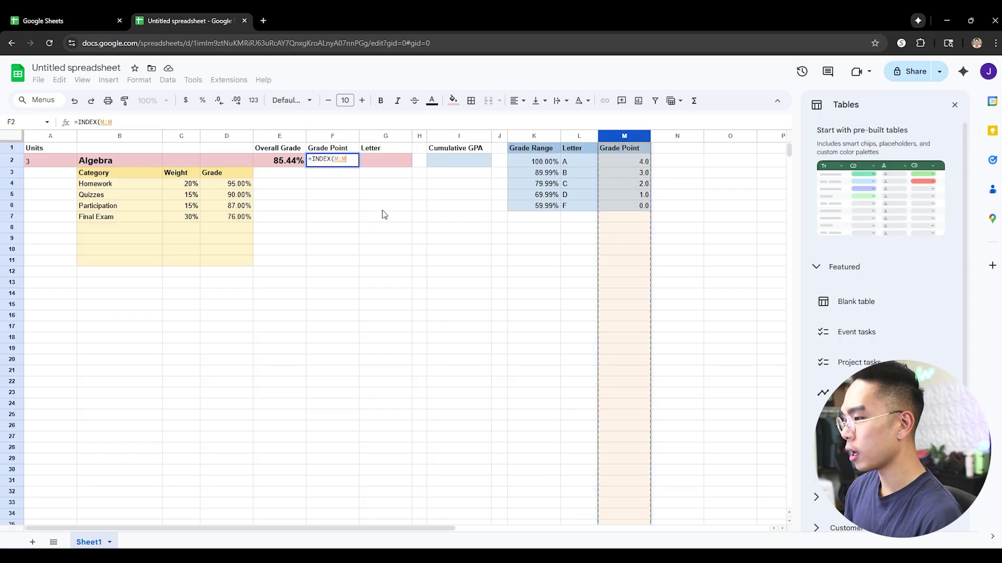
{"action": "type", "text": ","}
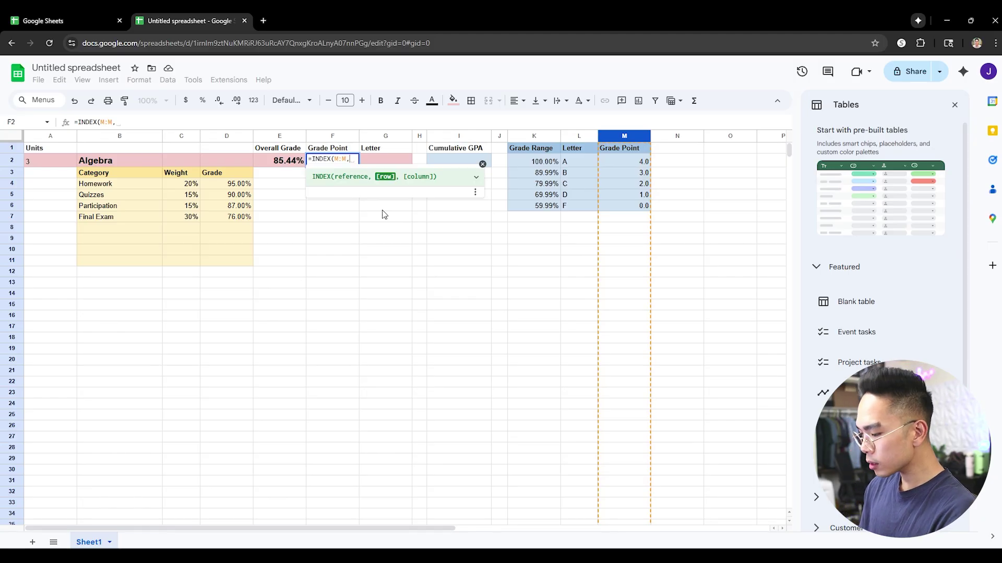
{"action": "type", "text": "MATCH"}
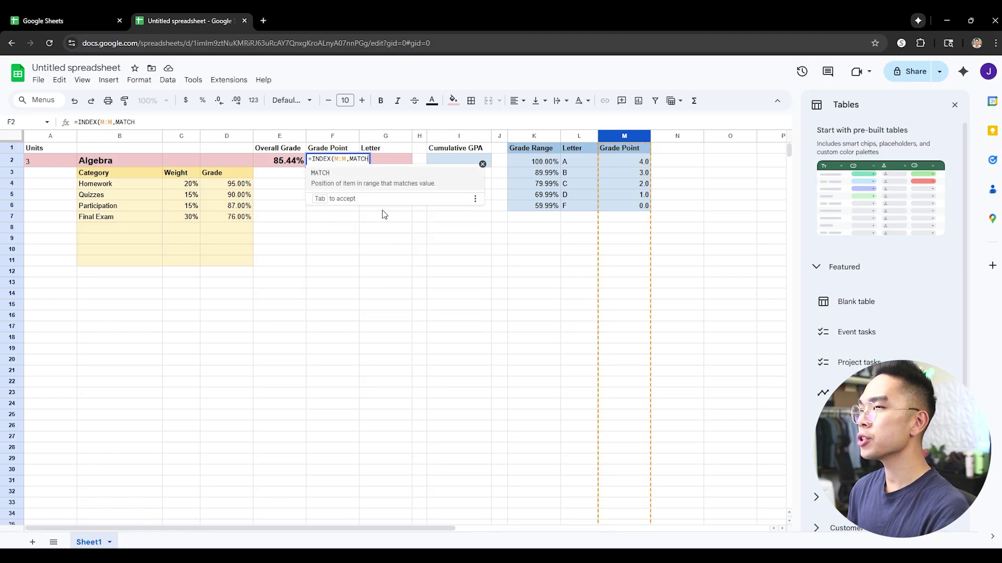
{"action": "type", "text": "("}
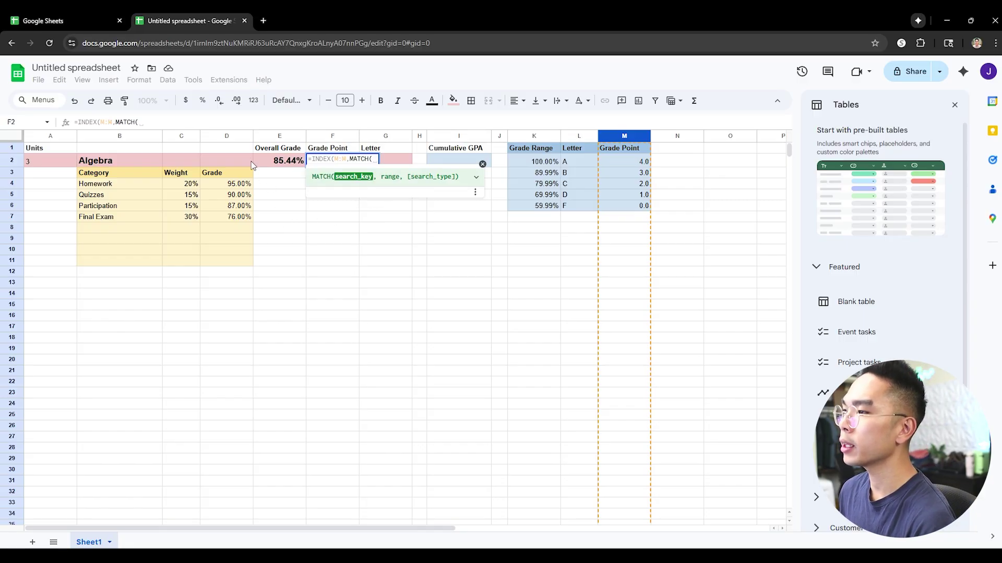
{"action": "left_click", "coordinate": [266, 162]}
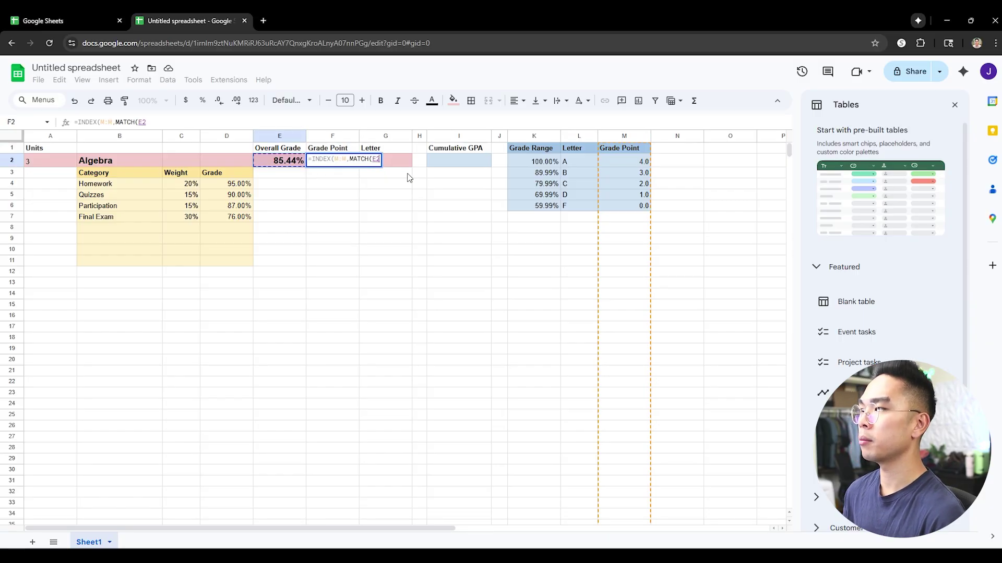
{"action": "type", "text": ","}
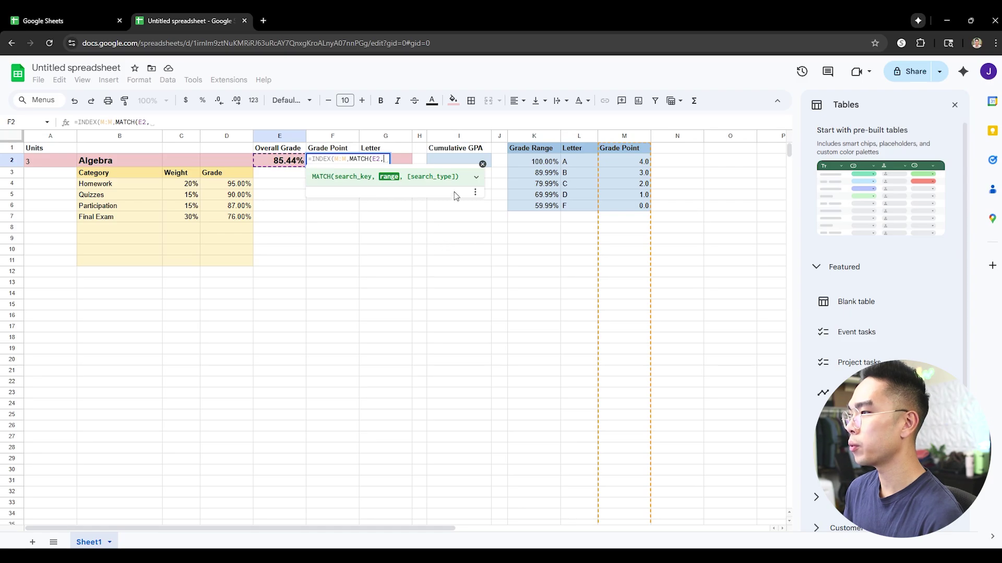
{"action": "left_click", "coordinate": [530, 139]}
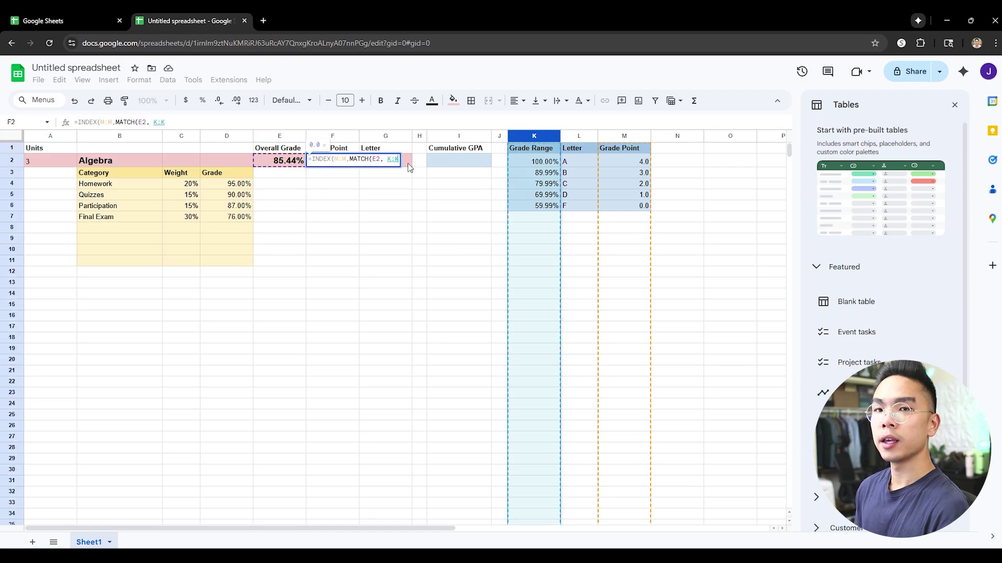
{"action": "type", "text": ", -1"}
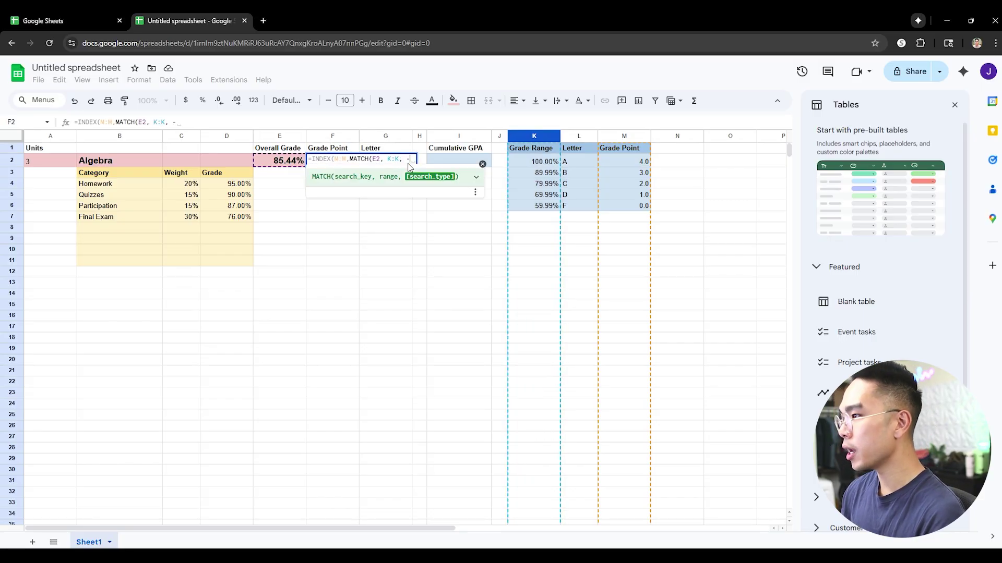
{"action": "left_click", "coordinate": [476, 176]}
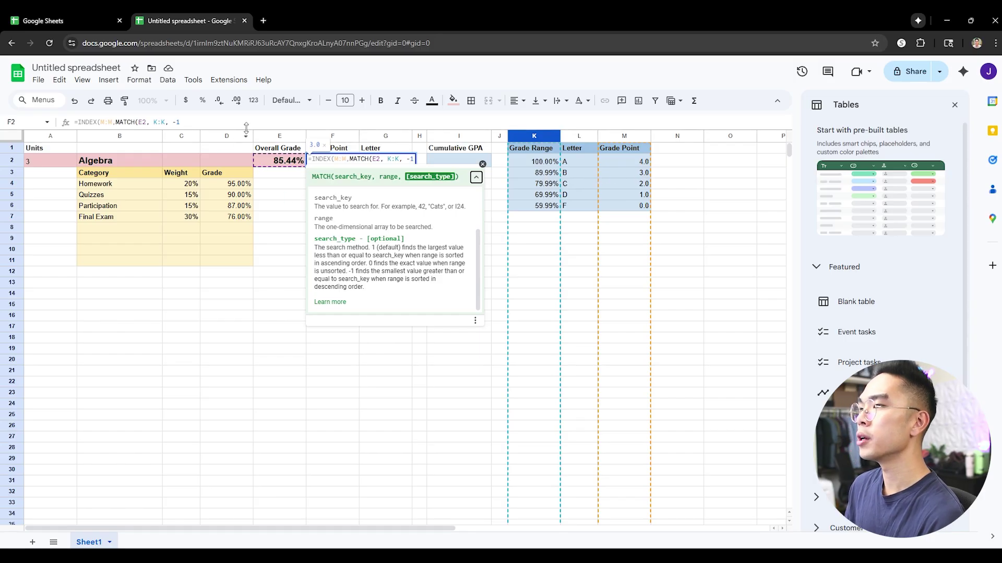
{"action": "type", "text": "))"}
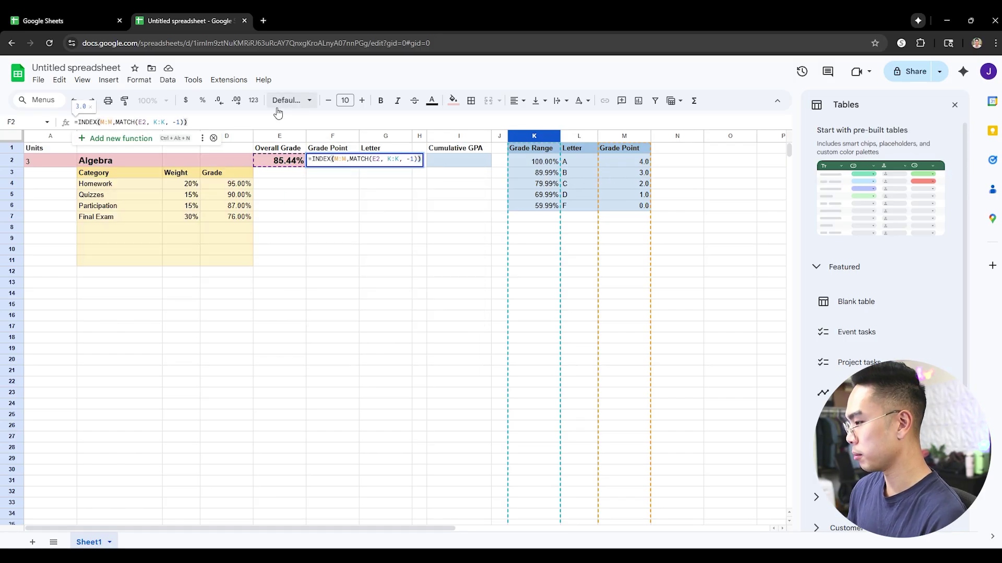
{"action": "key", "text": "Return"}
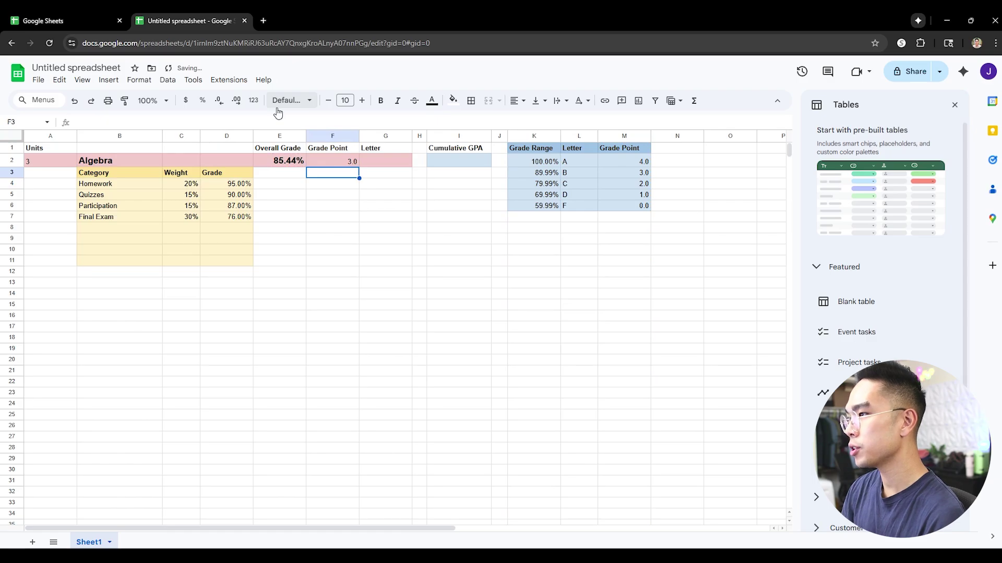
Step: Enlarge the Grade Point text in F2 and make it bold
{"action": "key", "text": "Up"}
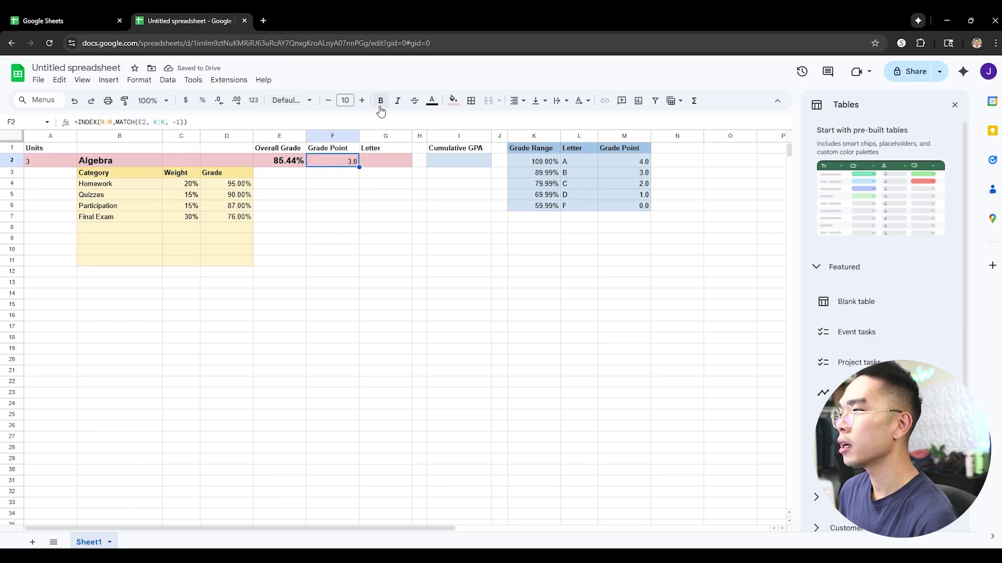
{"action": "left_click", "coordinate": [362, 100]}
{"action": "left_click", "coordinate": [361, 100]}
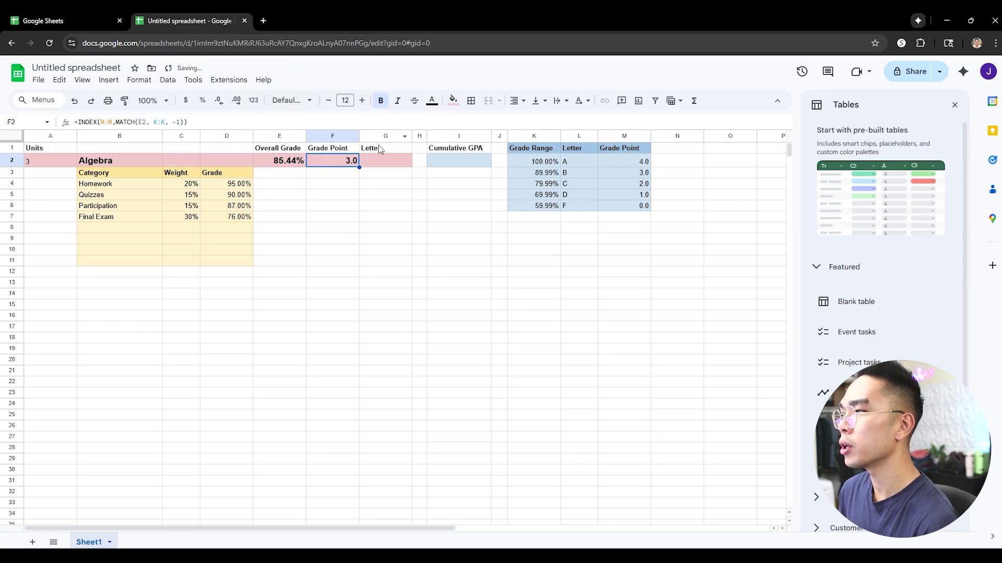
{"action": "key", "text": "Right"}
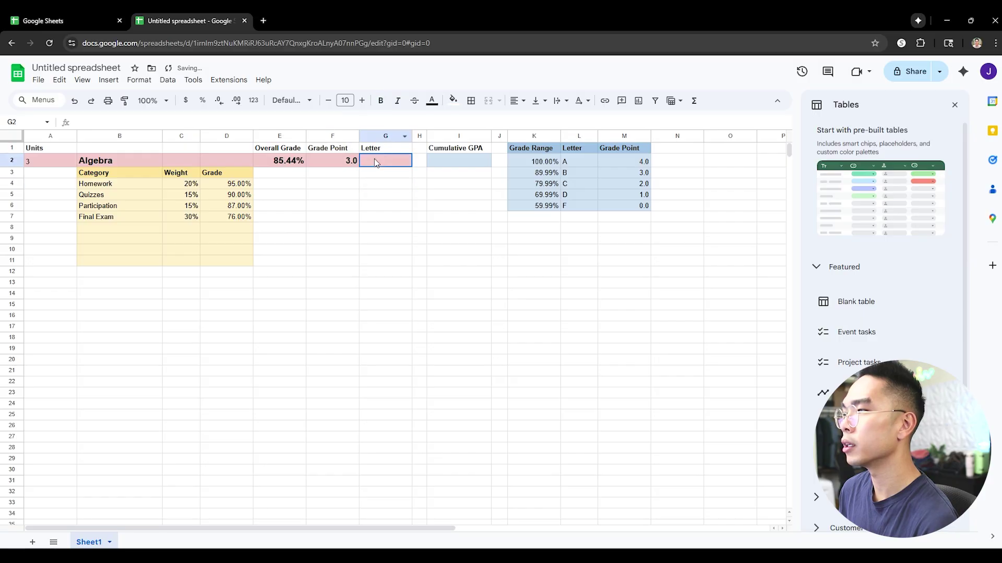
Step: Enter 100% as the Final Exam grade, raising the overall grade to 94.44%
{"action": "key", "text": "Left"}
{"action": "key", "text": "Left"}
{"action": "key", "text": "Left"}
{"action": "key", "text": "Down"}
{"action": "key", "text": "Down"}
{"action": "key", "text": "Down"}
{"action": "key", "text": "Down"}
{"action": "key", "text": "Down"}
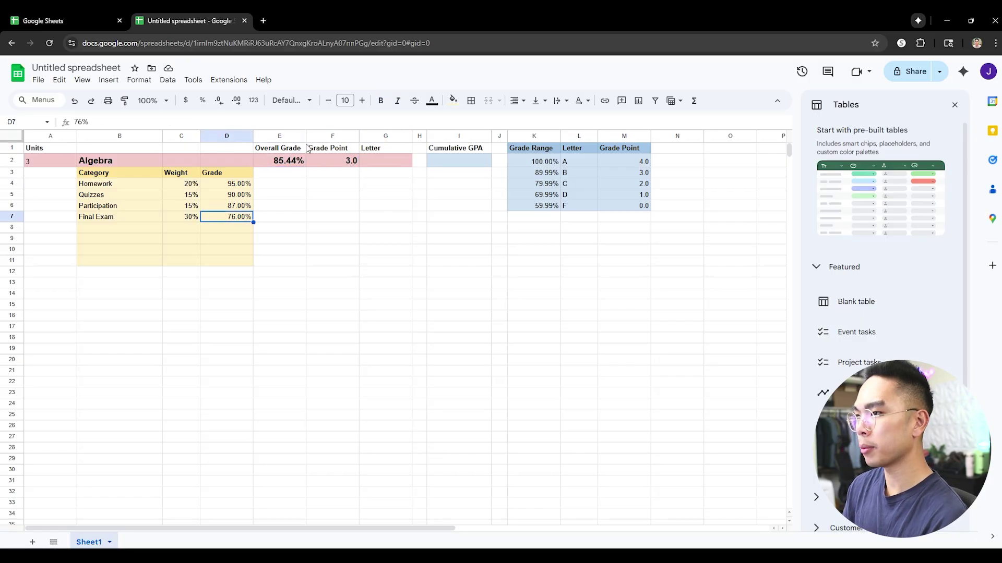
{"action": "type", "text": "100"}
{"action": "key", "text": "Return"}
{"action": "left_click", "coordinate": [288, 164]}
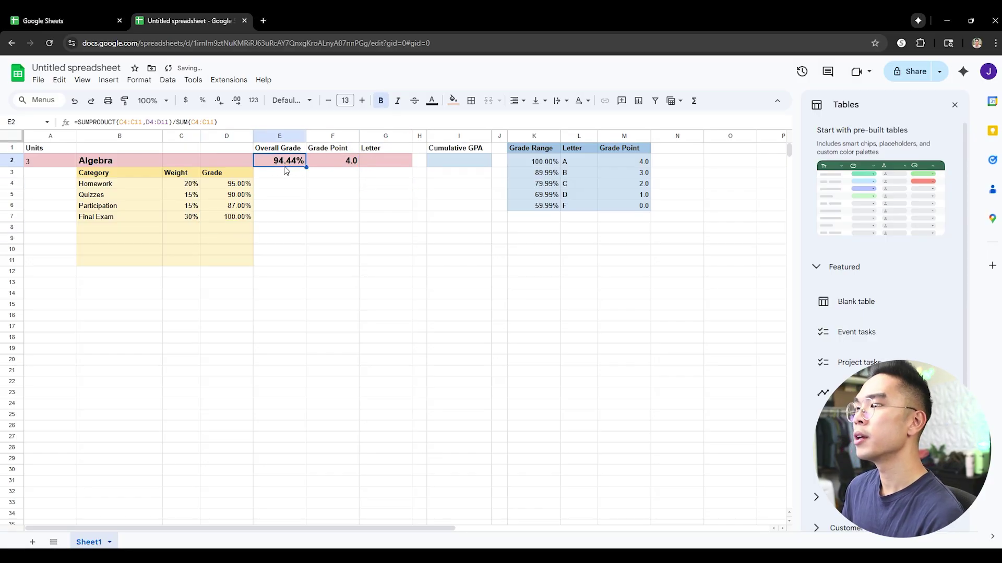
{"action": "left_click", "coordinate": [350, 158]}
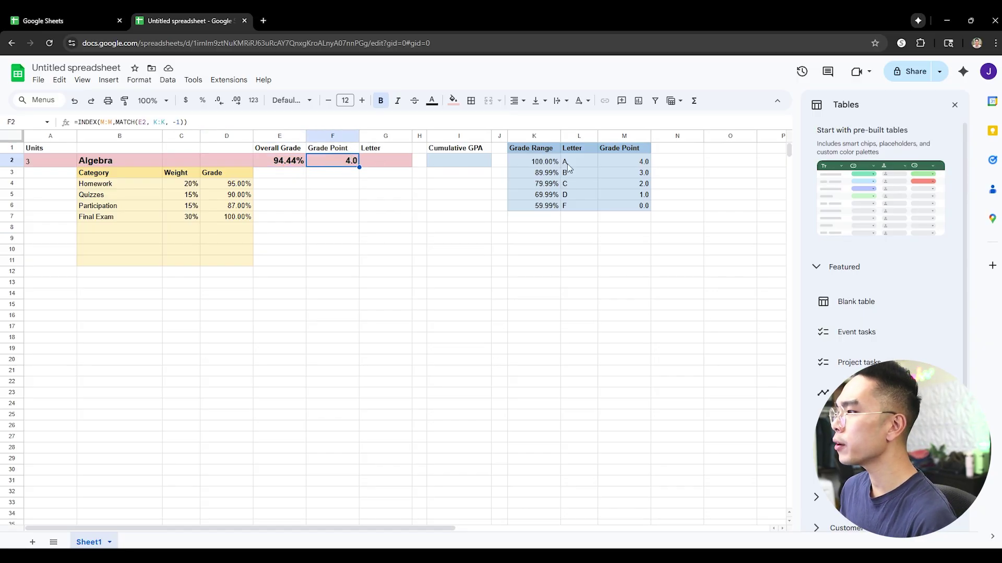
Step: Compare the 4.0 Grade Point against the grade scale's 89.99% B threshold
{"action": "left_click_drag", "start_coordinate": [558, 161], "coordinate": [621, 208]}
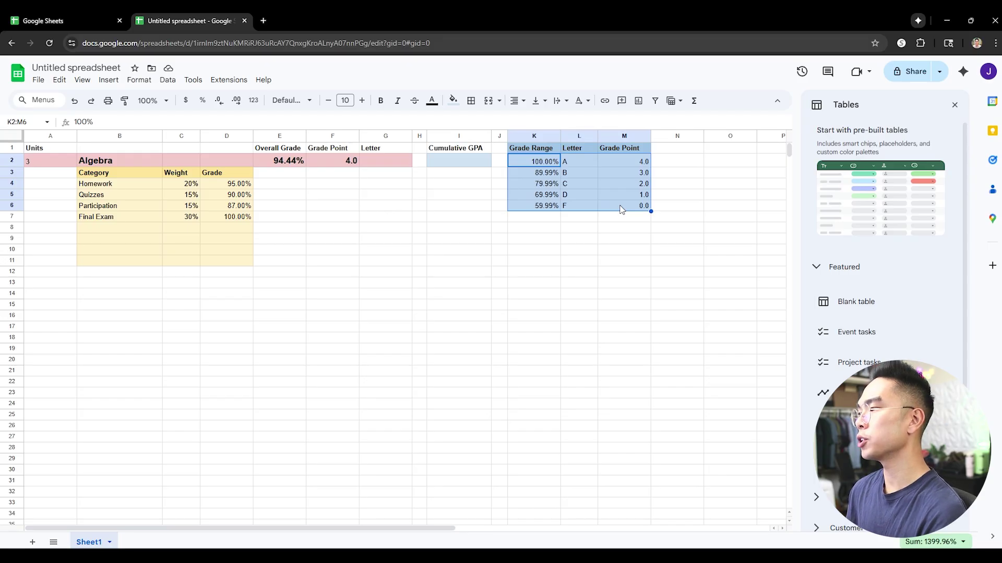
{"action": "left_click", "coordinate": [644, 165]}
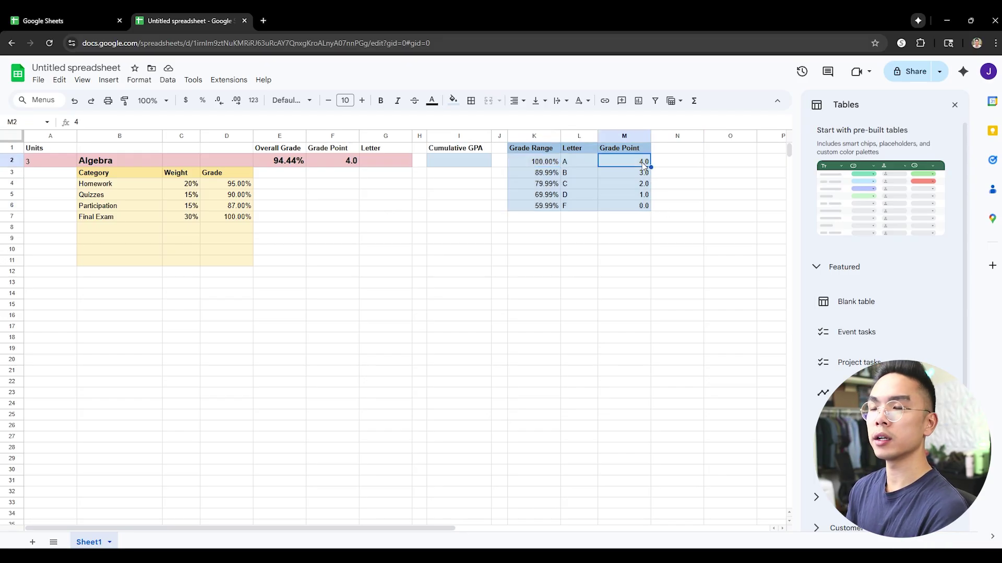
{"action": "left_click_drag", "start_coordinate": [528, 175], "coordinate": [568, 175]}
{"action": "left_click", "coordinate": [542, 176]}
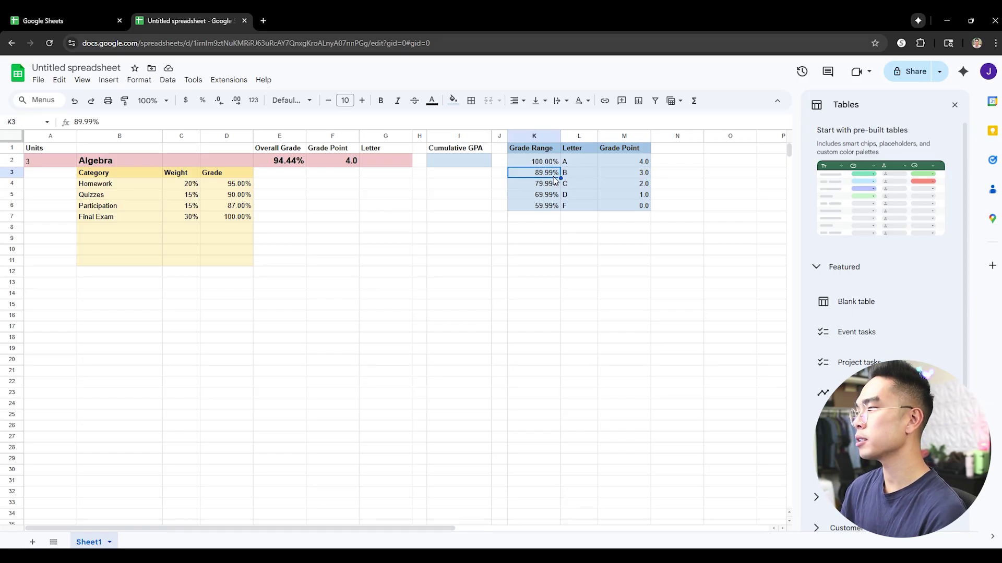
{"action": "left_click", "coordinate": [571, 174]}
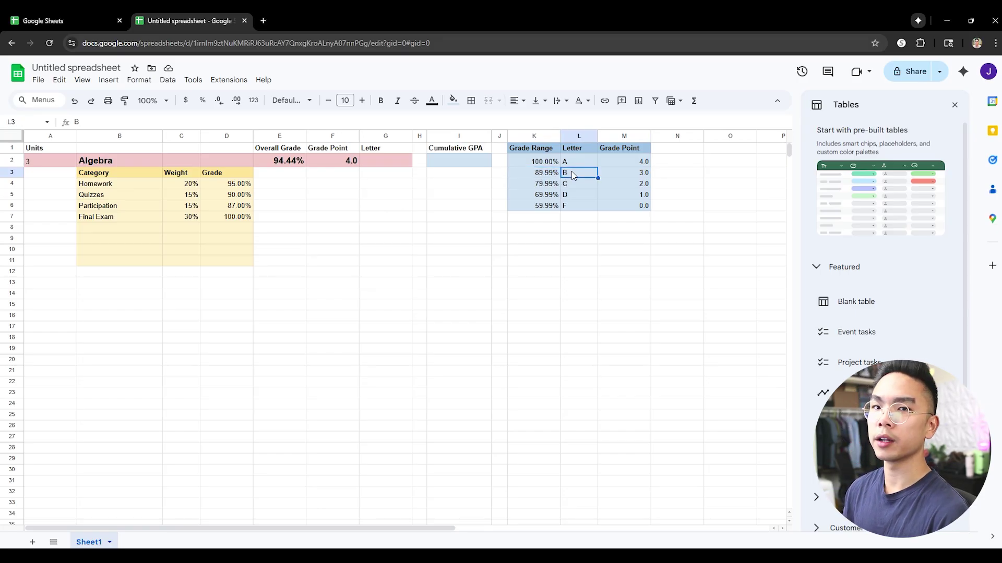
{"action": "left_click", "coordinate": [542, 177]}
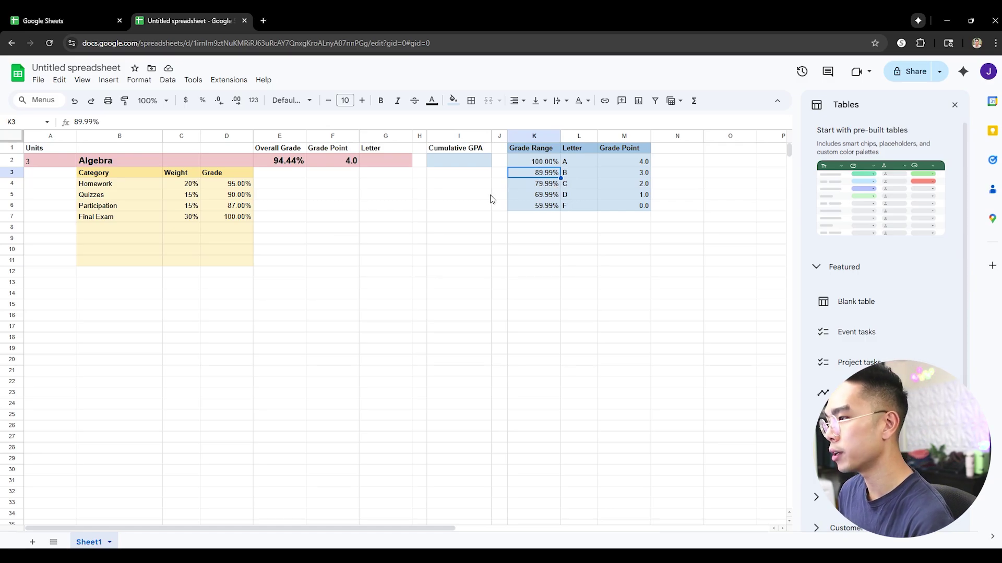
{"action": "left_click", "coordinate": [355, 164]}
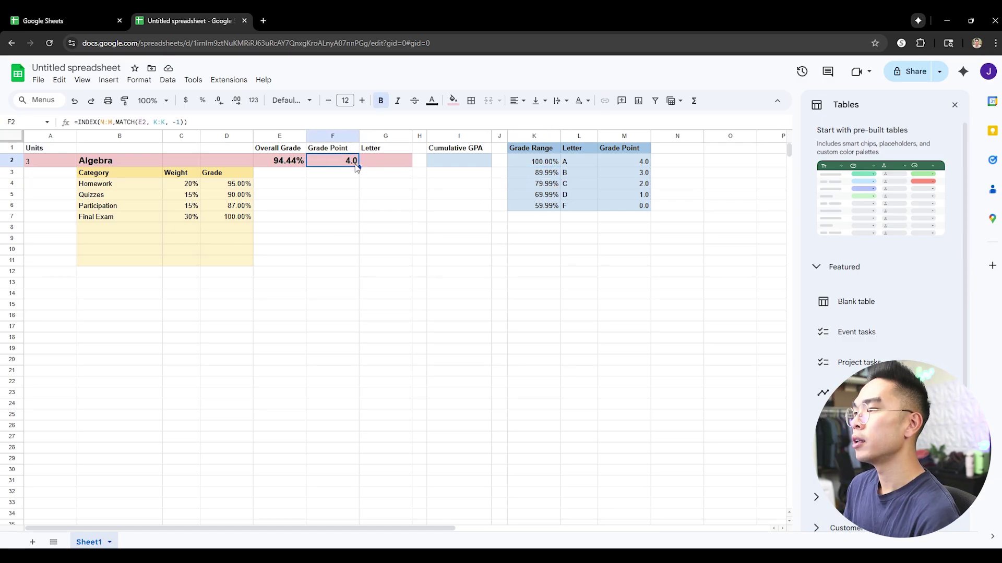
{"action": "left_click", "coordinate": [318, 121]}
Step: Copy the Grade Point formula text from F2 via the formula bar
{"action": "key", "text": "ctrl+a"}
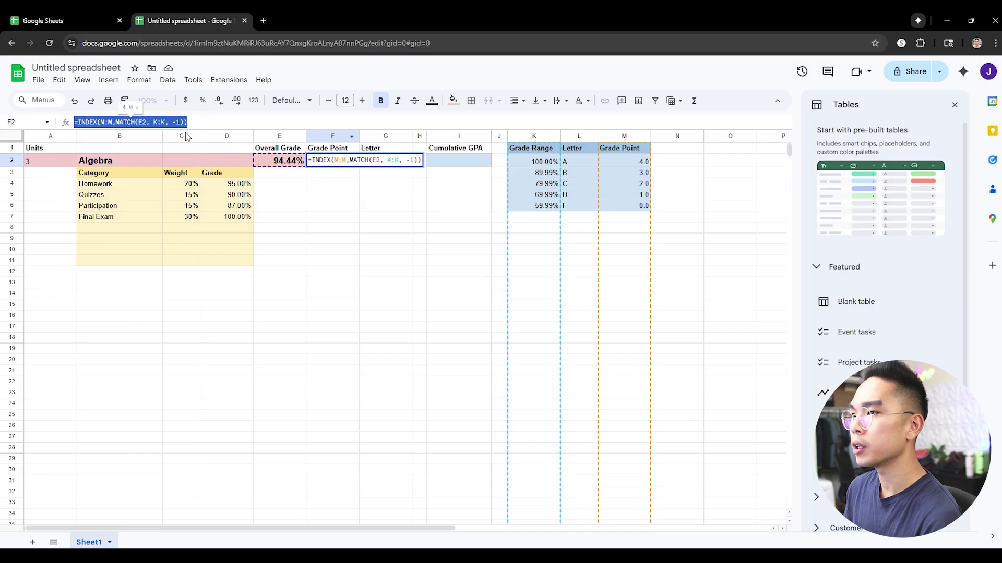
{"action": "left_click", "coordinate": [309, 182]}
{"action": "left_click", "coordinate": [319, 162]}
{"action": "left_click", "coordinate": [78, 122]}
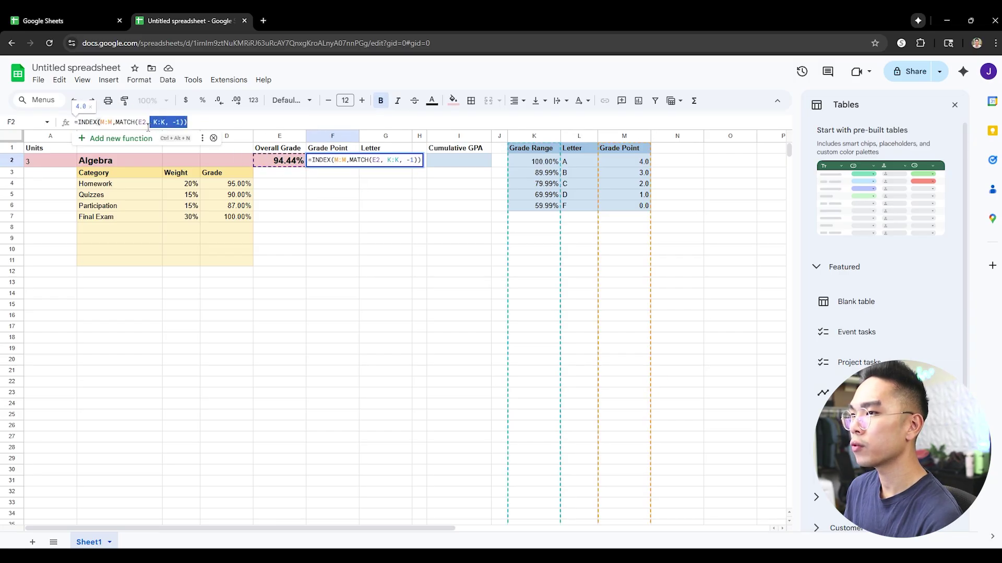
{"action": "key", "text": "ctrl+a"}
{"action": "right_click", "coordinate": [83, 123]}
{"action": "left_click", "coordinate": [120, 182]}
Step: Paste the formula into G2 and make it return column L, showing letter A
{"action": "left_click", "coordinate": [379, 163]}
{"action": "left_click", "coordinate": [102, 123]}
{"action": "key", "text": "ctrl+v"}
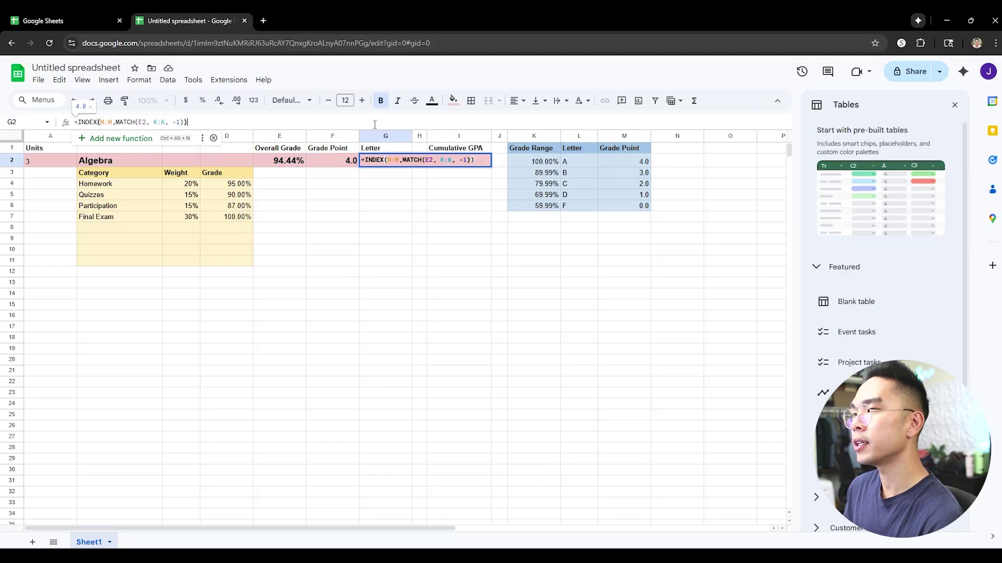
{"action": "left_click", "coordinate": [103, 122]}
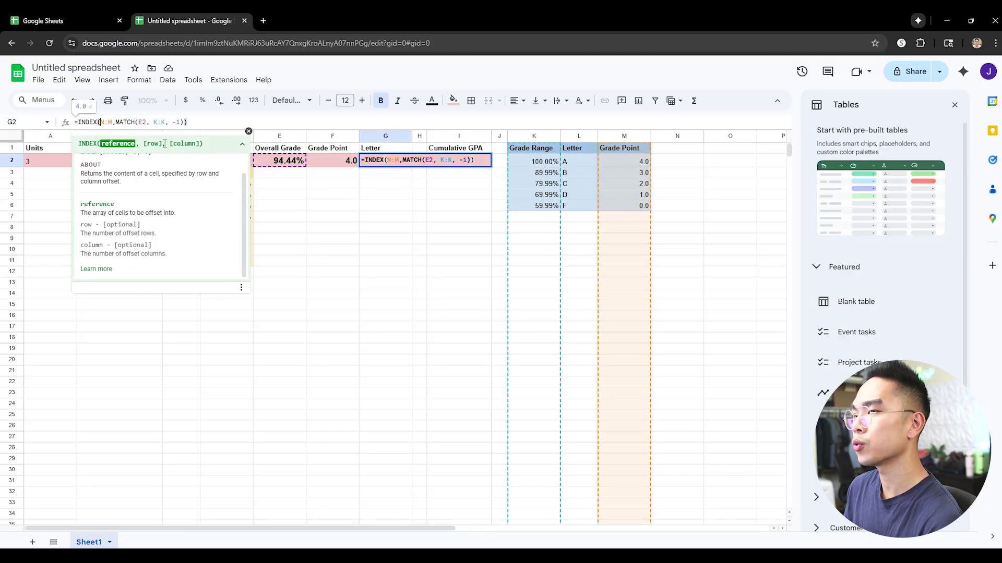
{"action": "key", "text": "BackSpace"}
{"action": "type", "text": "L"}
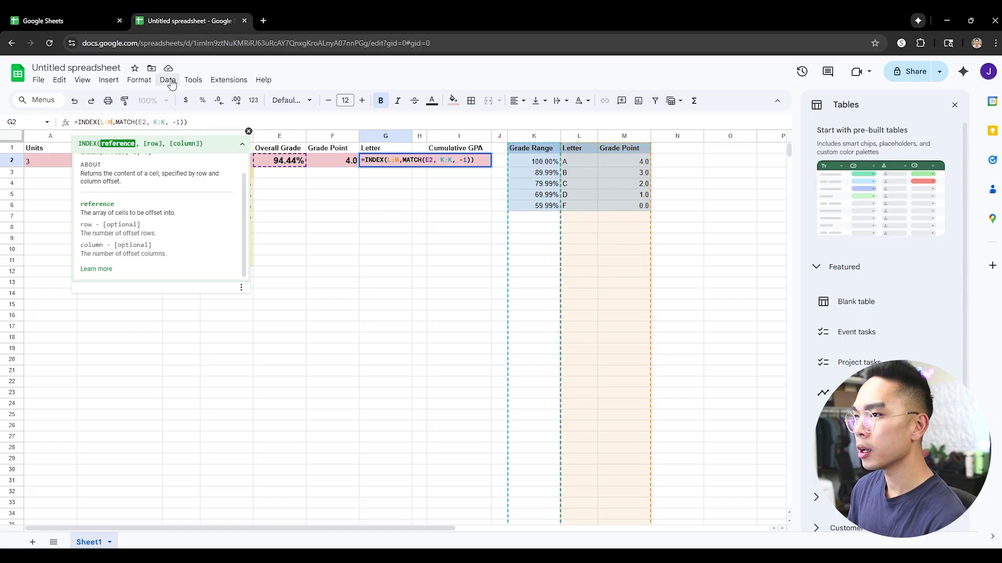
{"action": "key", "text": "Return"}
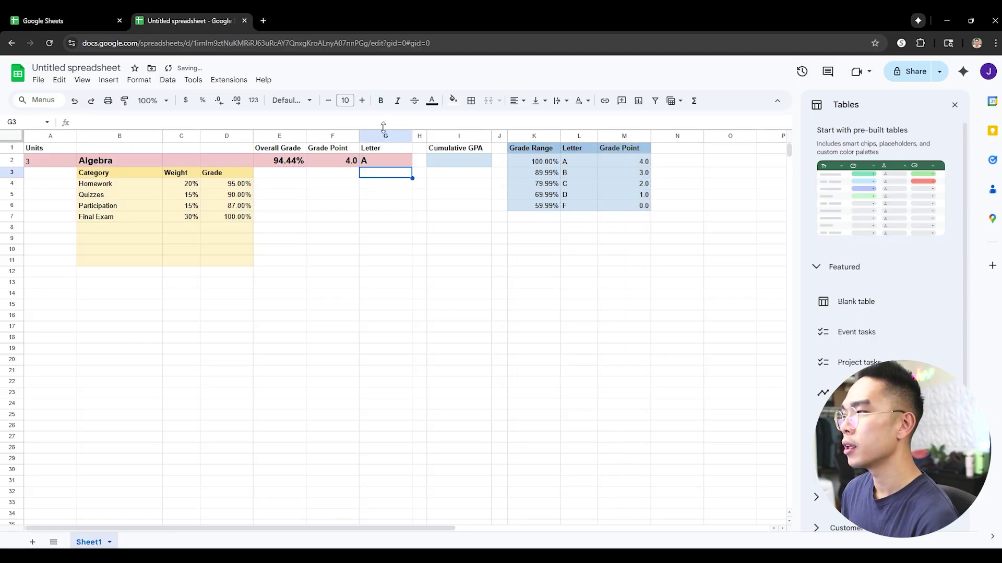
{"action": "left_click", "coordinate": [381, 160]}
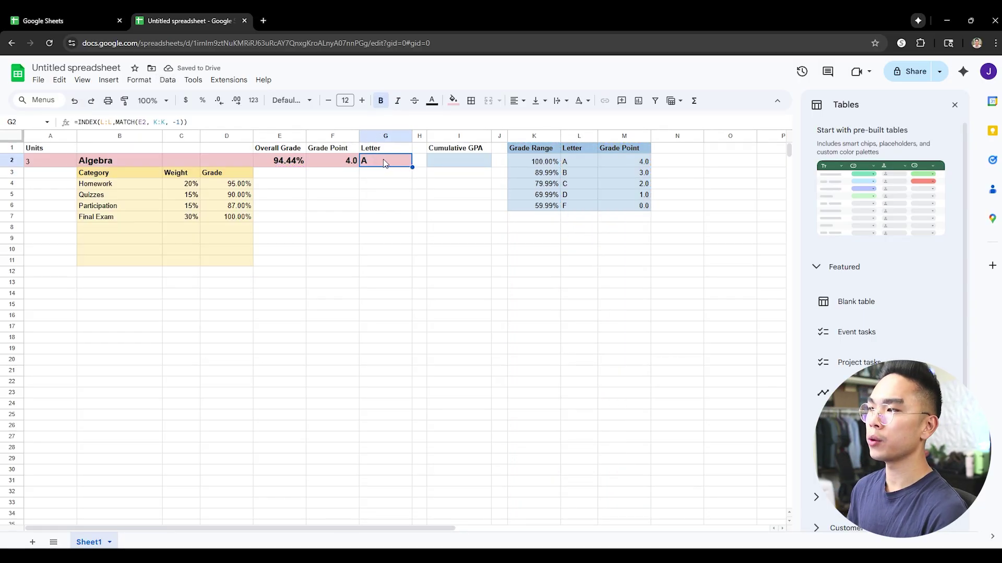
{"action": "left_click", "coordinate": [235, 219]}
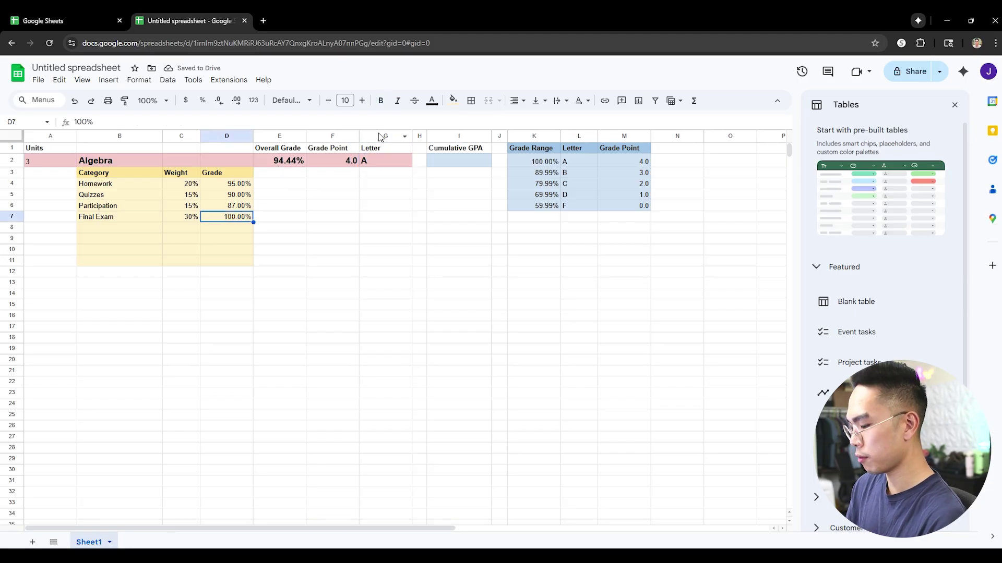
{"action": "type", "text": "50%"}
{"action": "key", "text": "Return"}
{"action": "left_click", "coordinate": [369, 163]}
{"action": "left_click", "coordinate": [324, 166]}
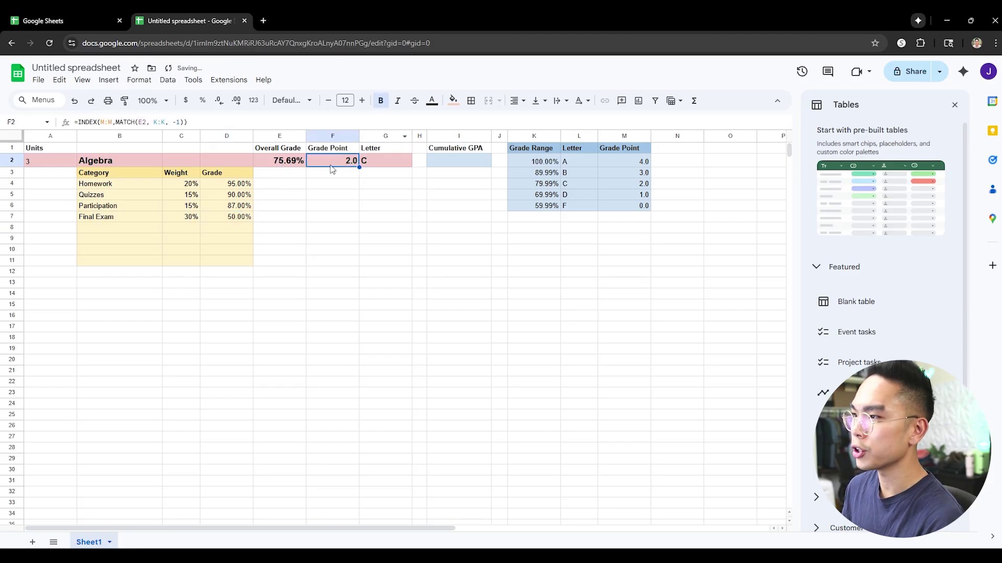
{"action": "key", "text": "ctrl+z"}
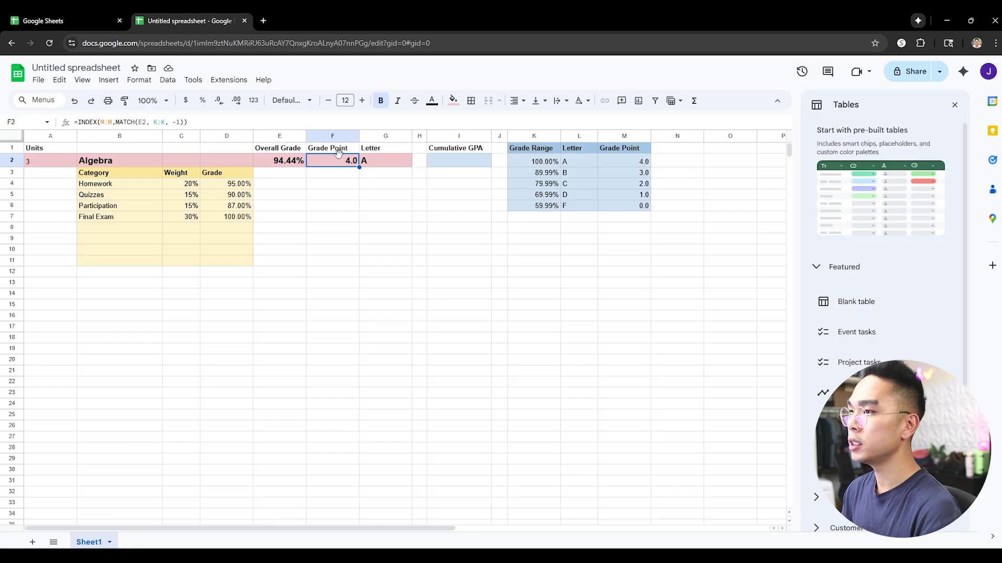
{"action": "left_click", "coordinate": [447, 160]}
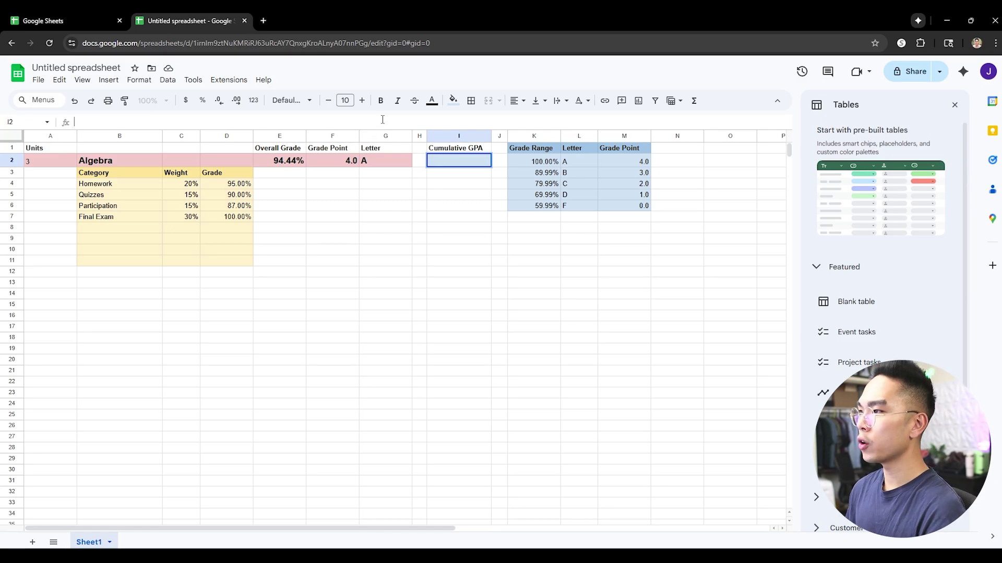
Step: Enter =SUMPRODUCT(F:F,A:A)/SUM(A:A) in I2 to weight grade points by units
{"action": "type", "text": "="}
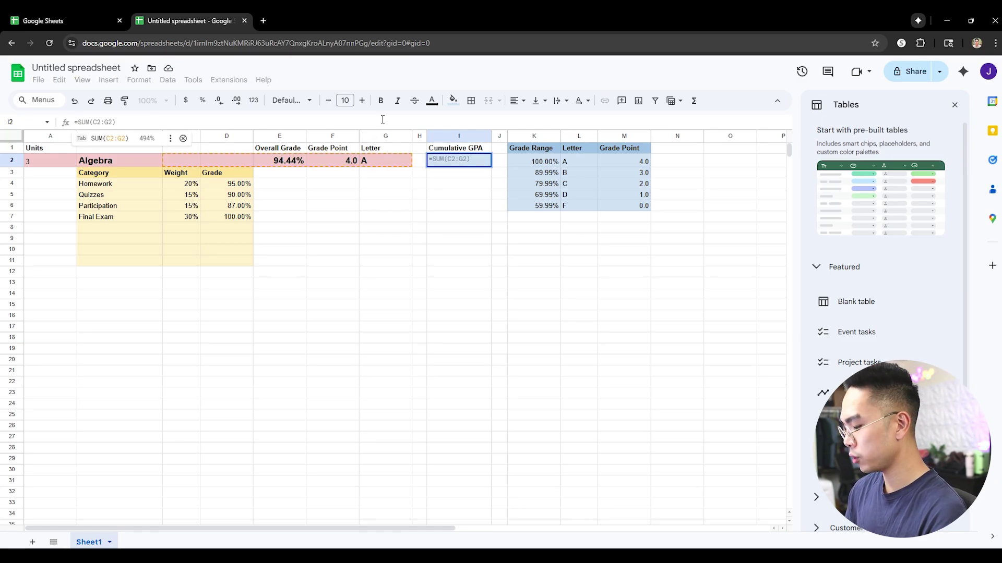
{"action": "type", "text": "SUMPRODUCT("}
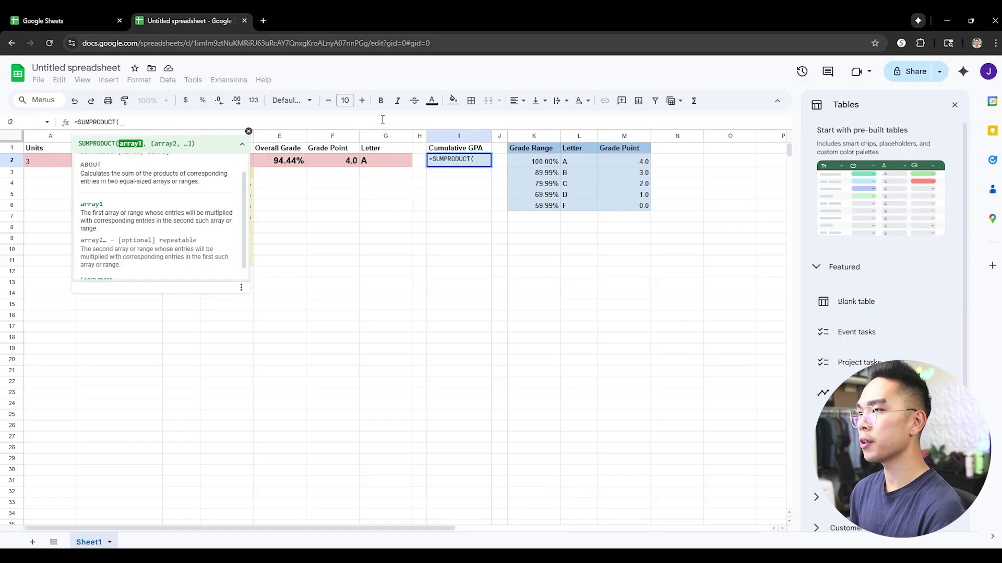
{"action": "left_click", "coordinate": [341, 136]}
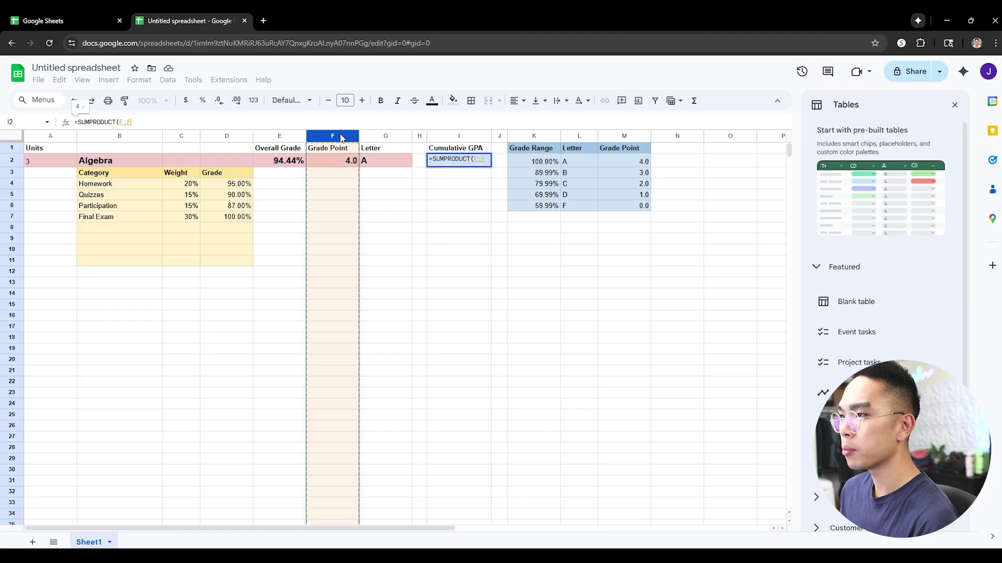
{"action": "type", "text": ","}
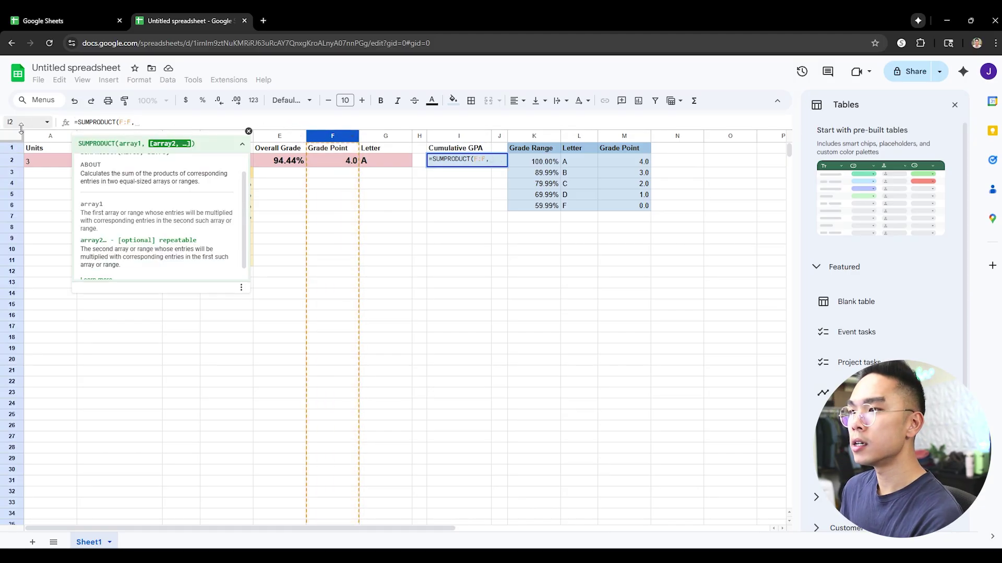
{"action": "left_click", "coordinate": [36, 137]}
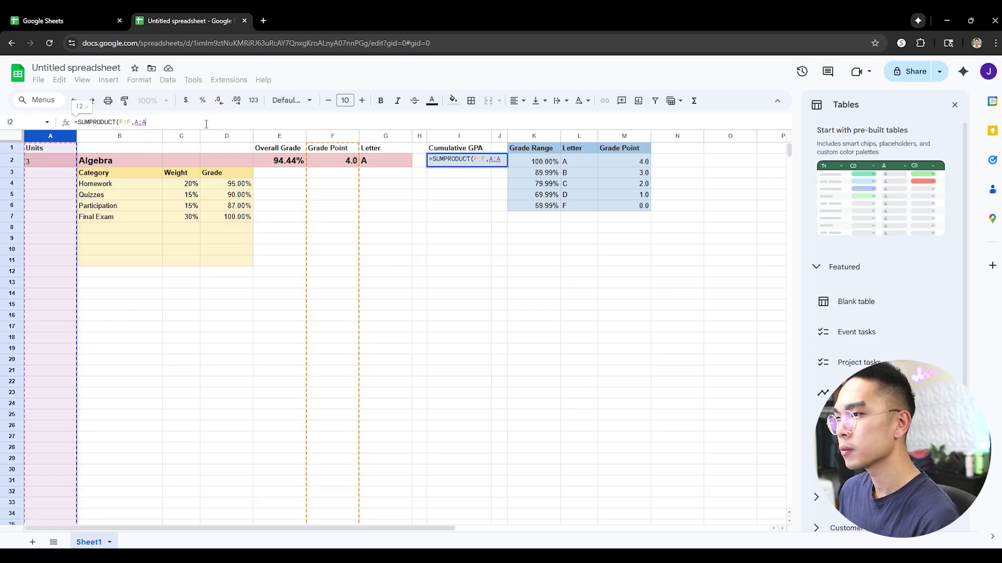
{"action": "type", "text": ")"}
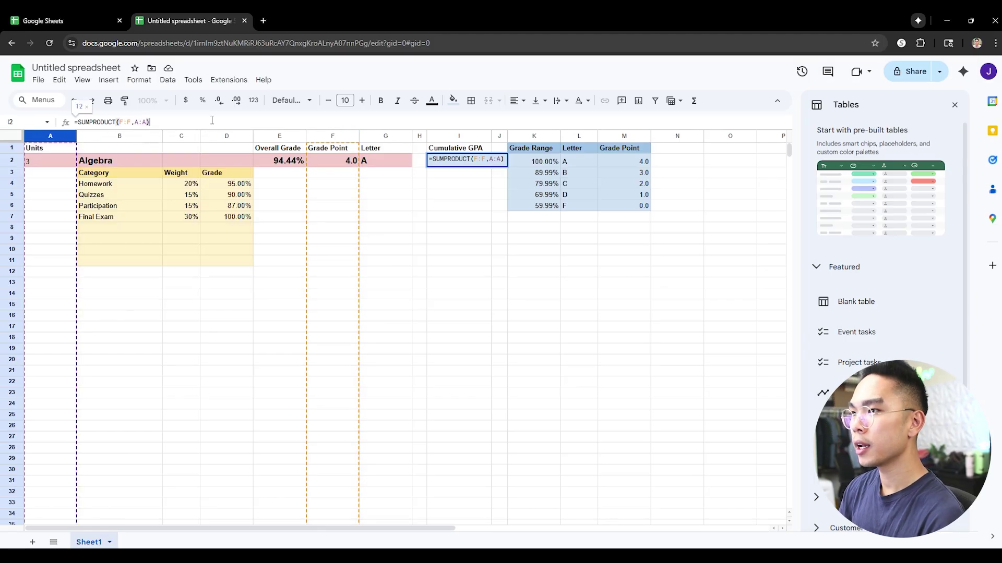
{"action": "type", "text": "/"}
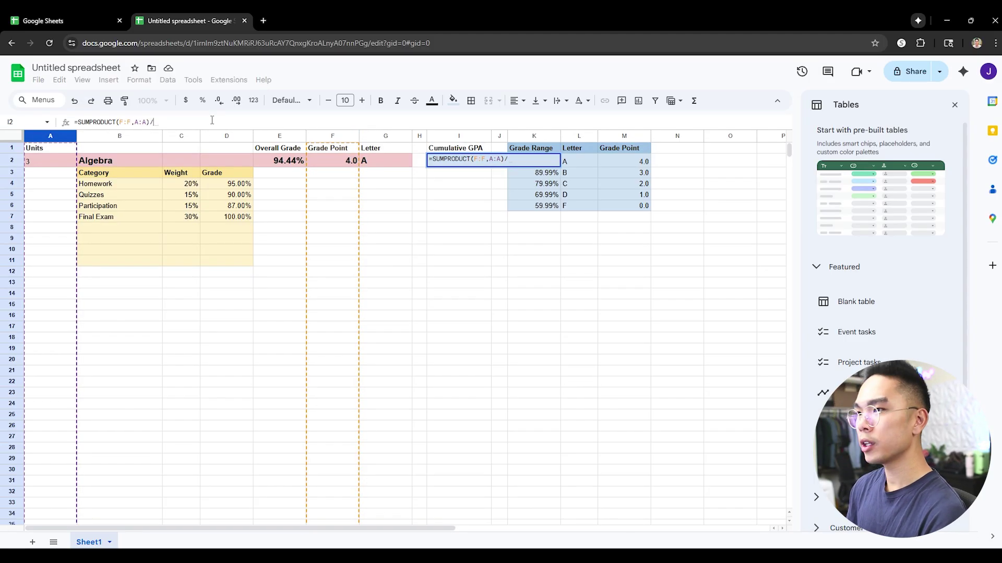
{"action": "type", "text": "SUM("}
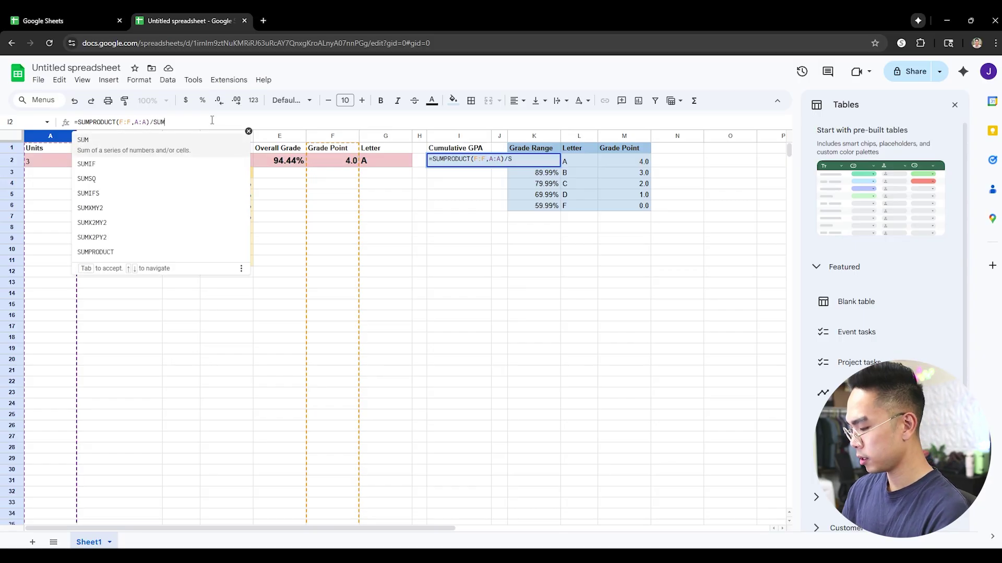
{"action": "left_click", "coordinate": [55, 137]}
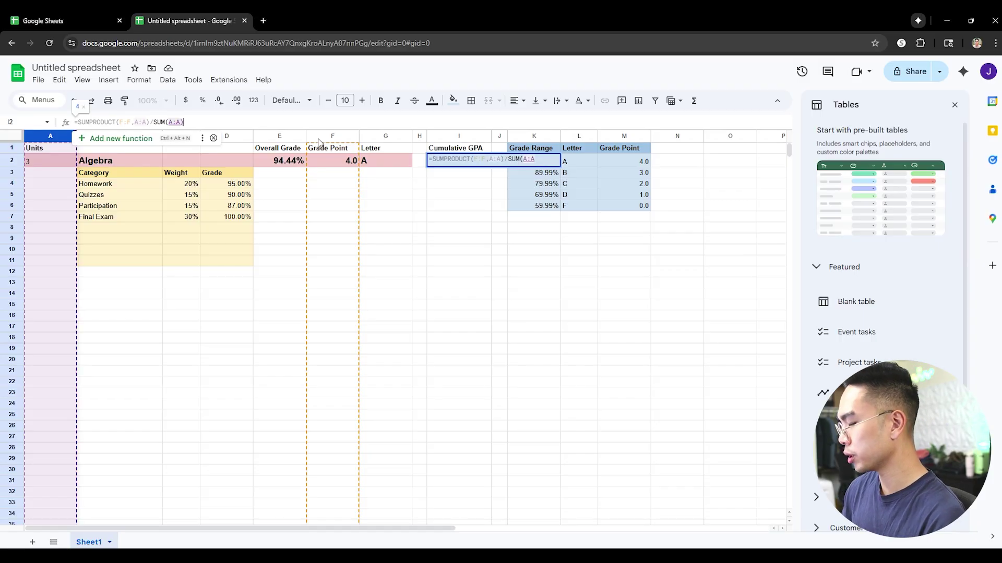
{"action": "type", "text": ")"}
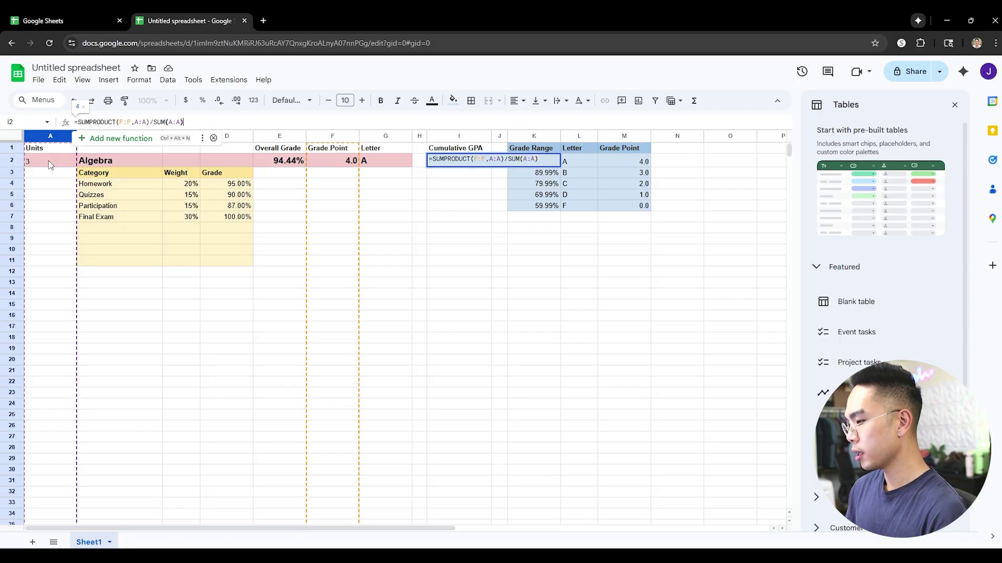
{"action": "key", "text": "Return"}
Step: Raise I2's font size to 12 and add two decimal places so GPA shows 4.00
{"action": "left_click", "coordinate": [459, 161]}
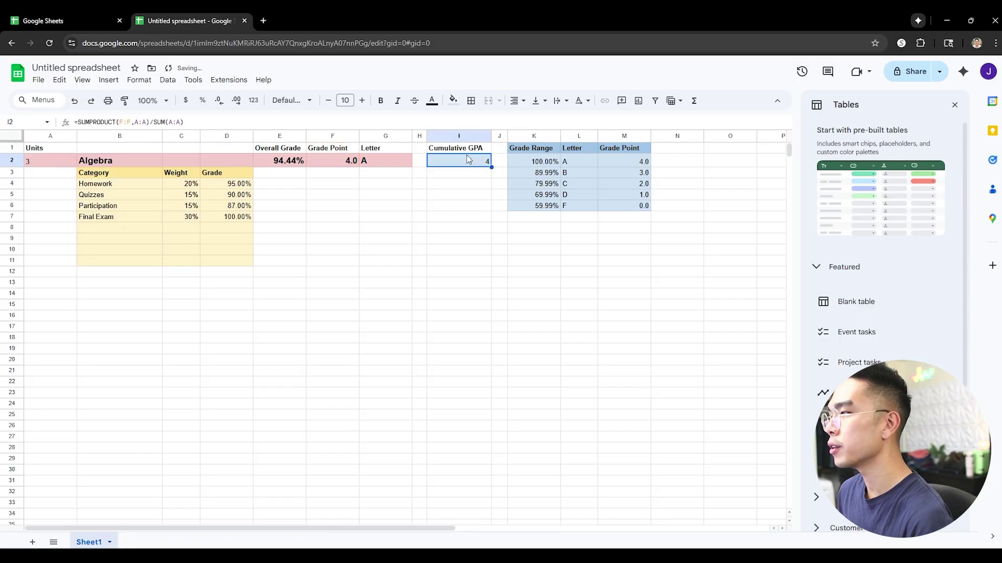
{"action": "left_click", "coordinate": [360, 102]}
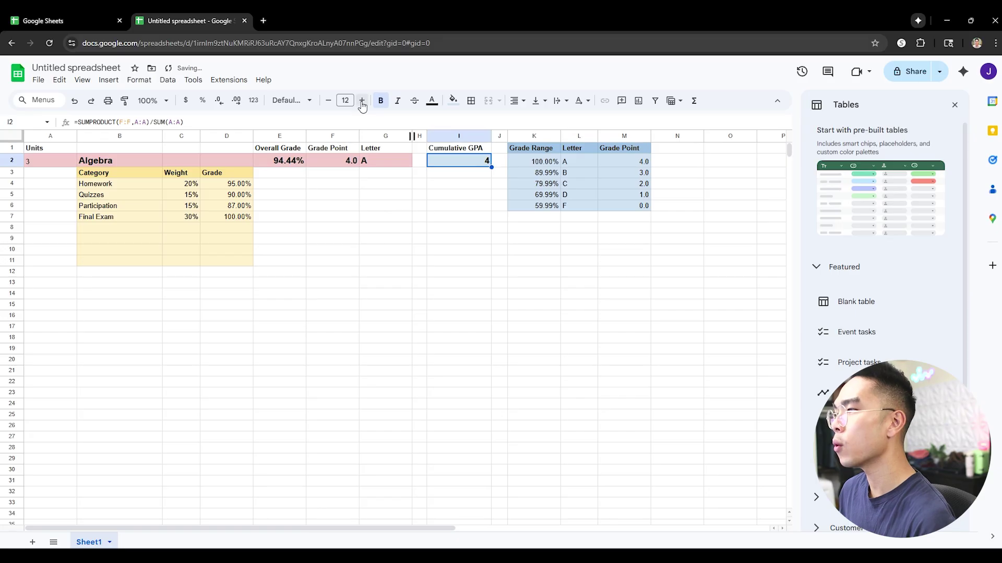
{"action": "left_click", "coordinate": [361, 102]}
{"action": "left_click", "coordinate": [236, 102]}
{"action": "left_click", "coordinate": [235, 102]}
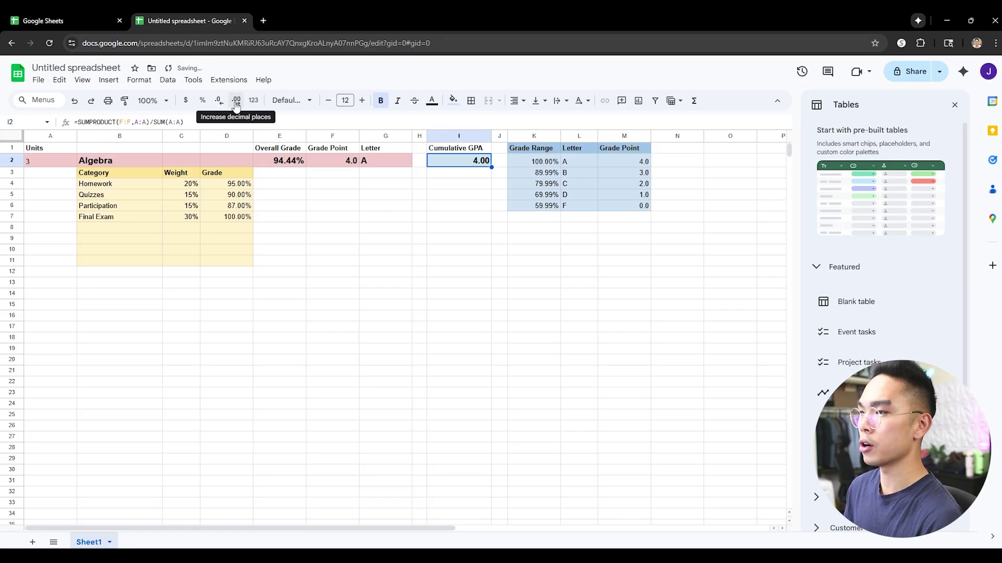
{"action": "left_click", "coordinate": [459, 184]}
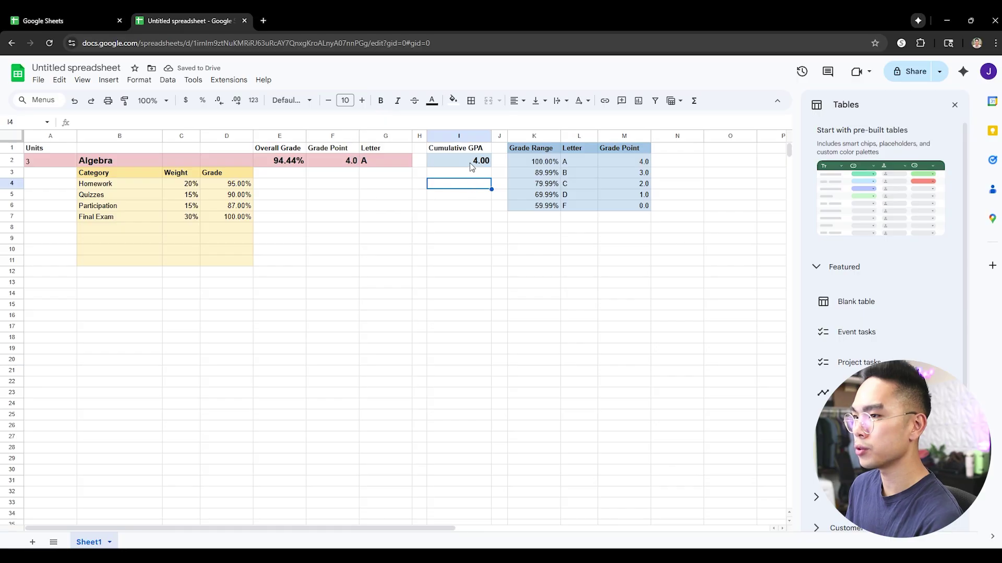
{"action": "left_click_drag", "start_coordinate": [50, 161], "coordinate": [50, 172]}
{"action": "left_click", "coordinate": [385, 260]}
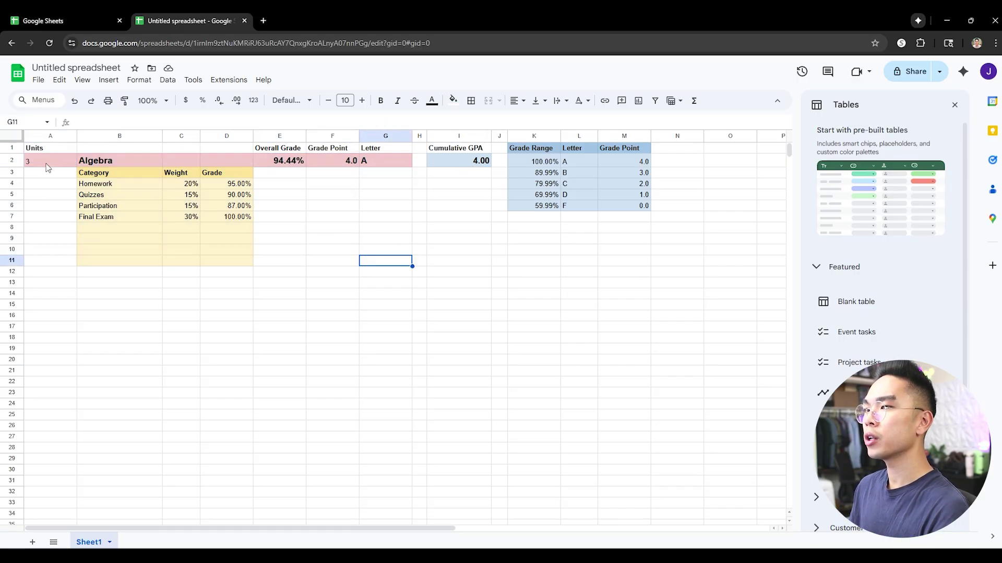
Step: Copy the Algebra block A2:G11 and paste it starting at row 13
{"action": "left_click_drag", "start_coordinate": [46, 163], "coordinate": [369, 263]}
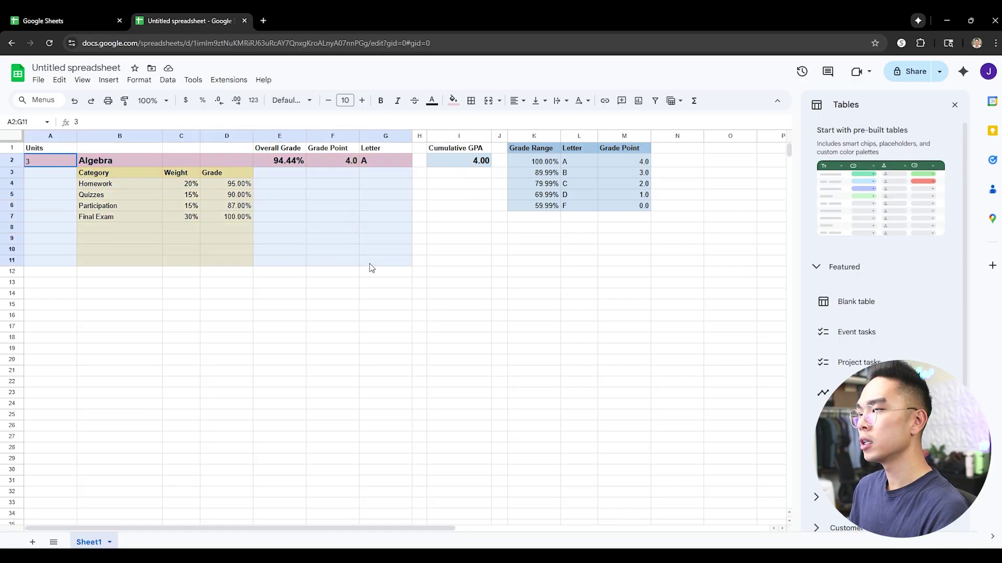
{"action": "right_click", "coordinate": [239, 250]}
{"action": "key", "text": "ctrl+c"}
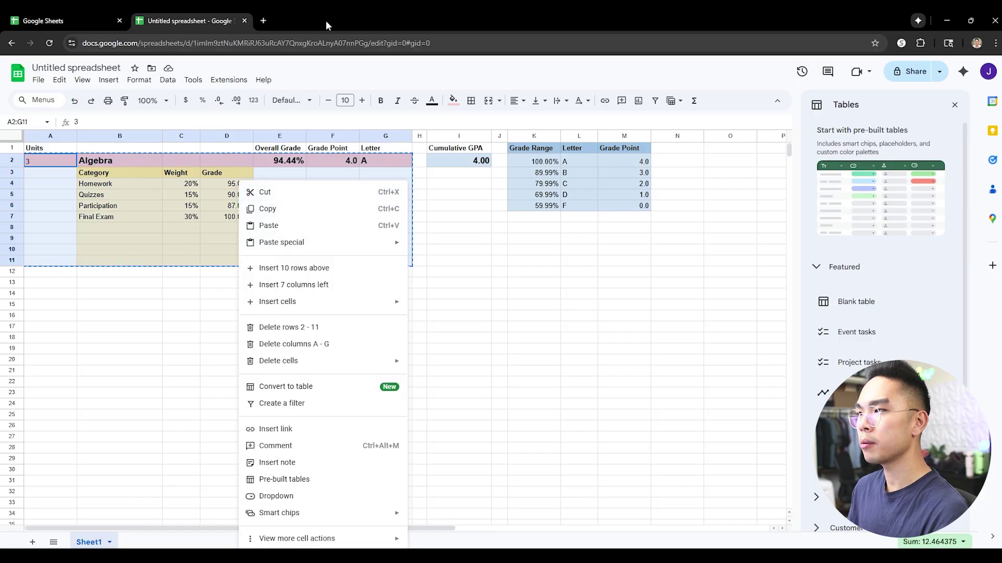
{"action": "left_click", "coordinate": [63, 282]}
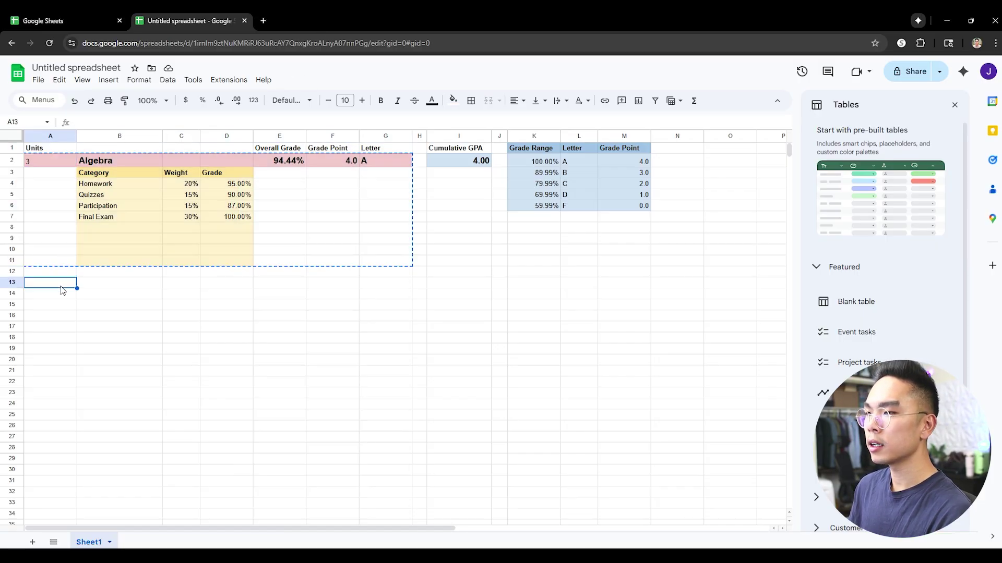
{"action": "key", "text": "ctrl+v"}
{"action": "left_click", "coordinate": [185, 417]}
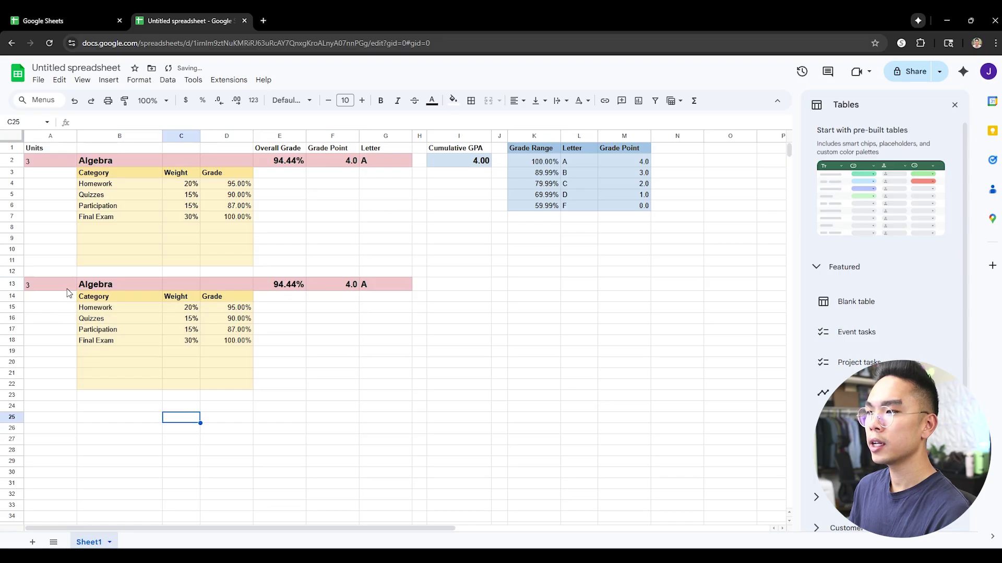
Step: Set the new block to 4 units and rename it Honors Chemistry
{"action": "left_click", "coordinate": [66, 287]}
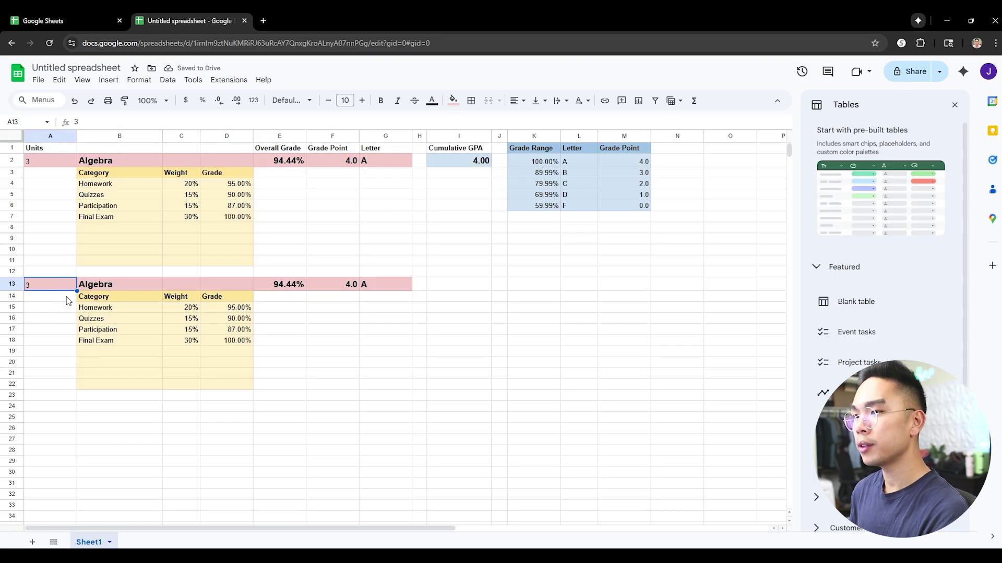
{"action": "type", "text": "4"}
{"action": "key", "text": "Tab"}
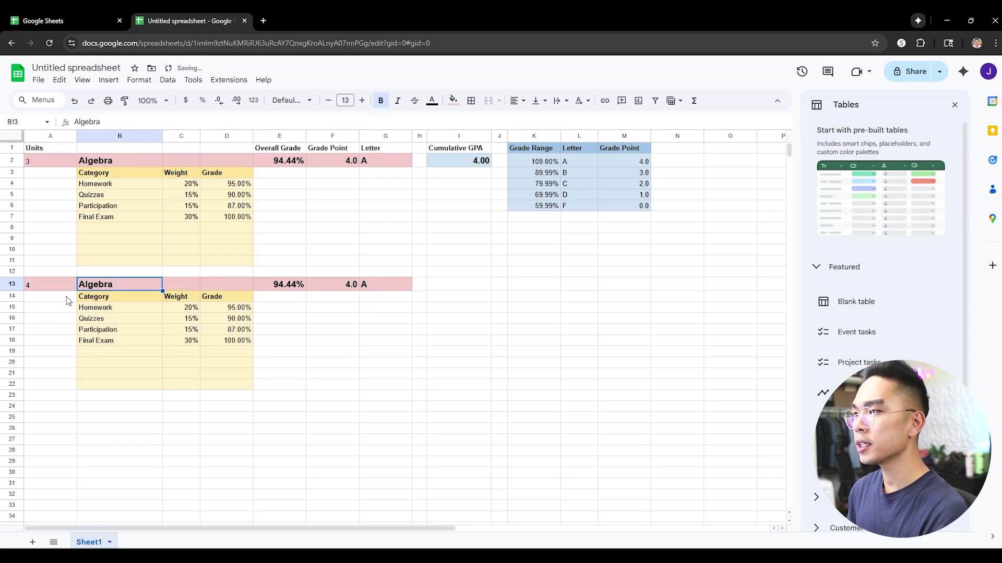
{"action": "type", "text": "Chemistry"}
{"action": "left_click", "coordinate": [79, 283]}
{"action": "type", "text": "Hoon"}
{"action": "key", "text": "BackSpace"}
{"action": "key", "text": "BackSpace"}
Step: Finish naming the new course Honors Chemistry and enter a 75% Final Exam grade in D18
{"action": "type", "text": "nors"}
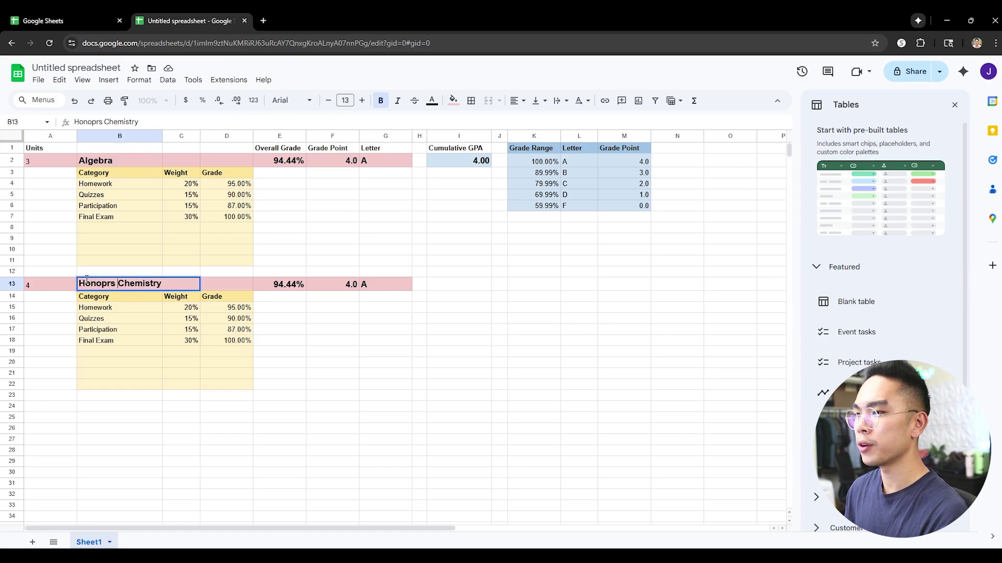
{"action": "left_click", "coordinate": [263, 341]}
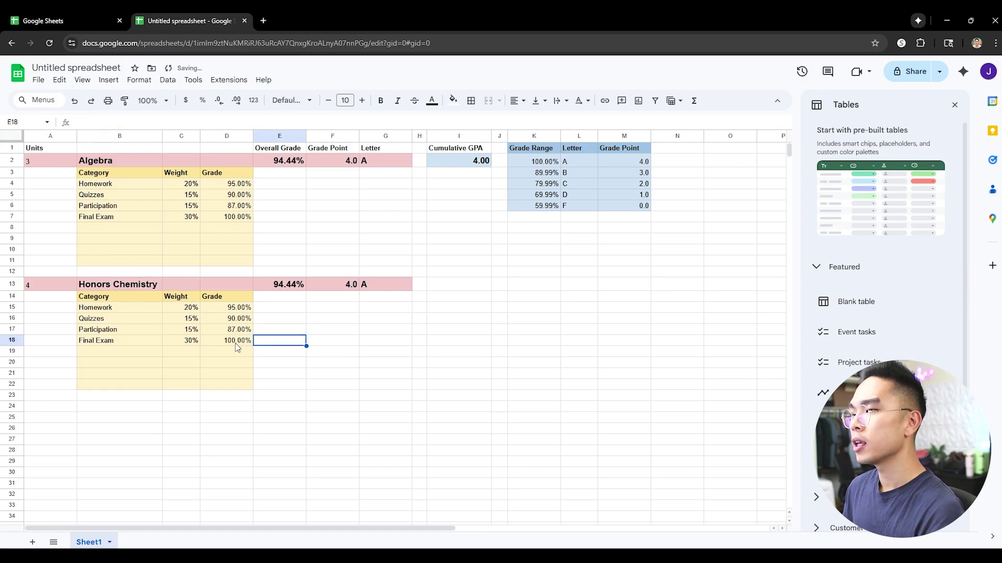
{"action": "left_click", "coordinate": [222, 340]}
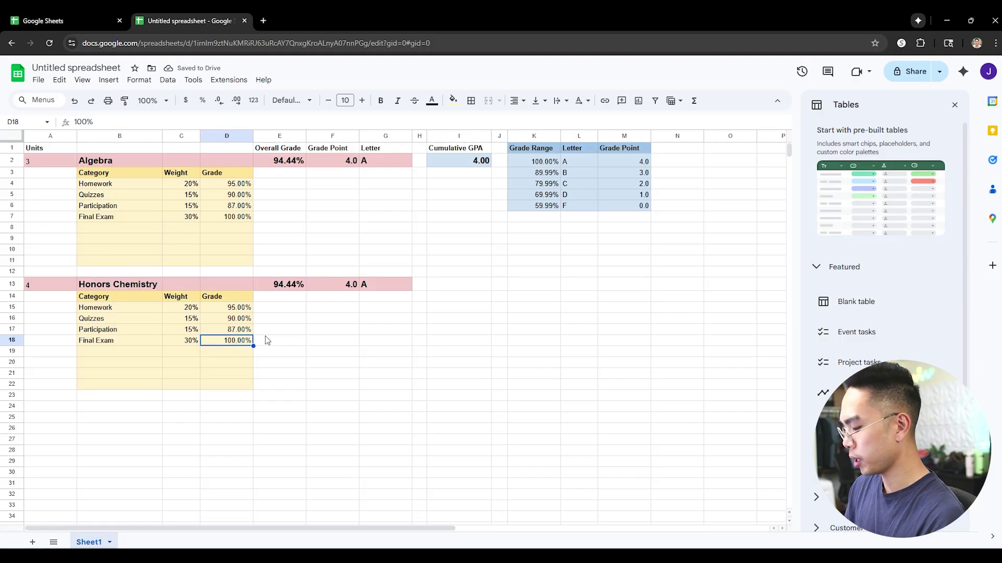
{"action": "type", "text": "75"}
{"action": "key", "text": "Return"}
Step: Review the E13, F13, G13 and I2 formulas now showing 85.06%, 3.0, B and GPA 3.43
{"action": "left_click", "coordinate": [240, 341]}
{"action": "left_click", "coordinate": [278, 288]}
{"action": "left_click", "coordinate": [243, 342]}
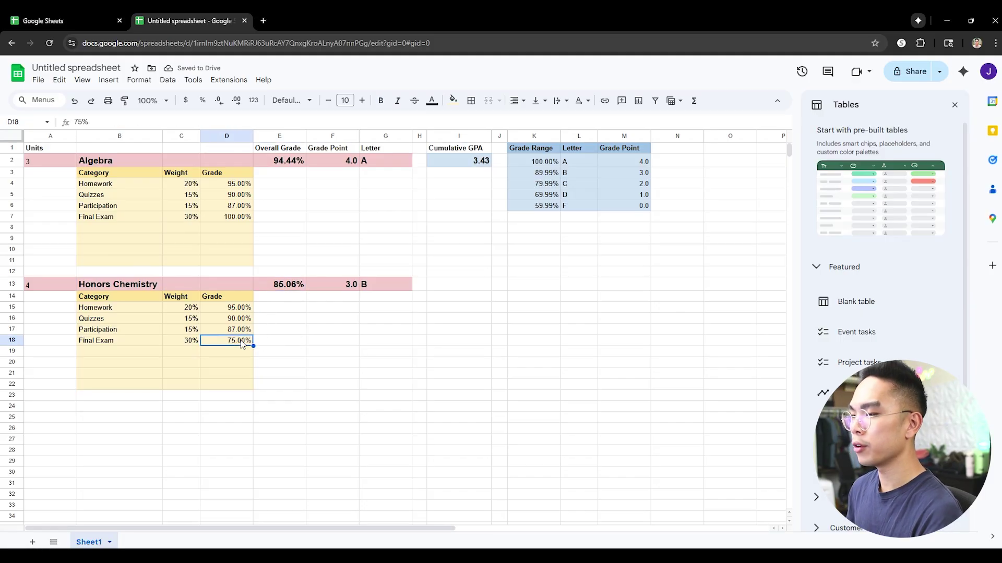
{"action": "left_click", "coordinate": [296, 289]}
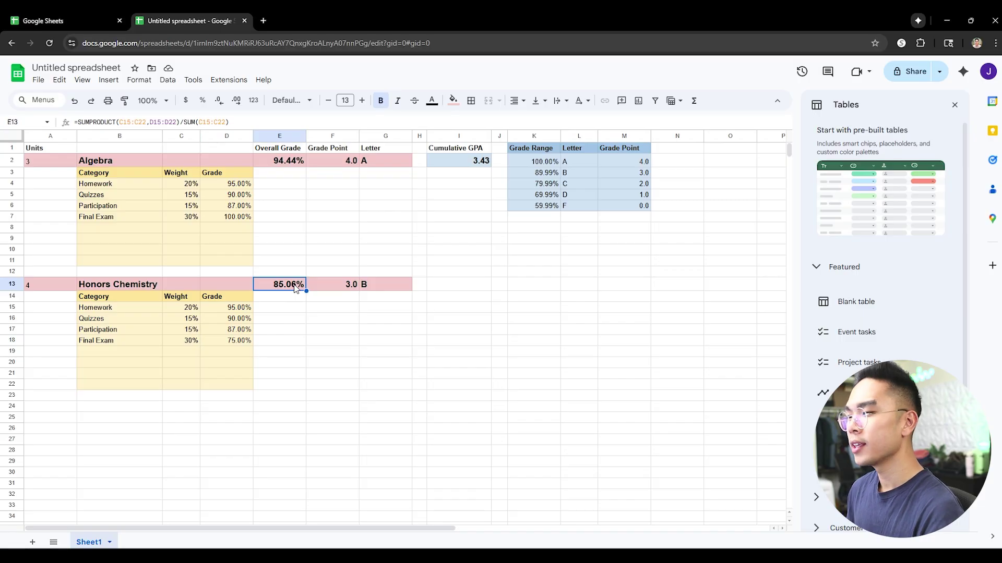
{"action": "left_click", "coordinate": [313, 286]}
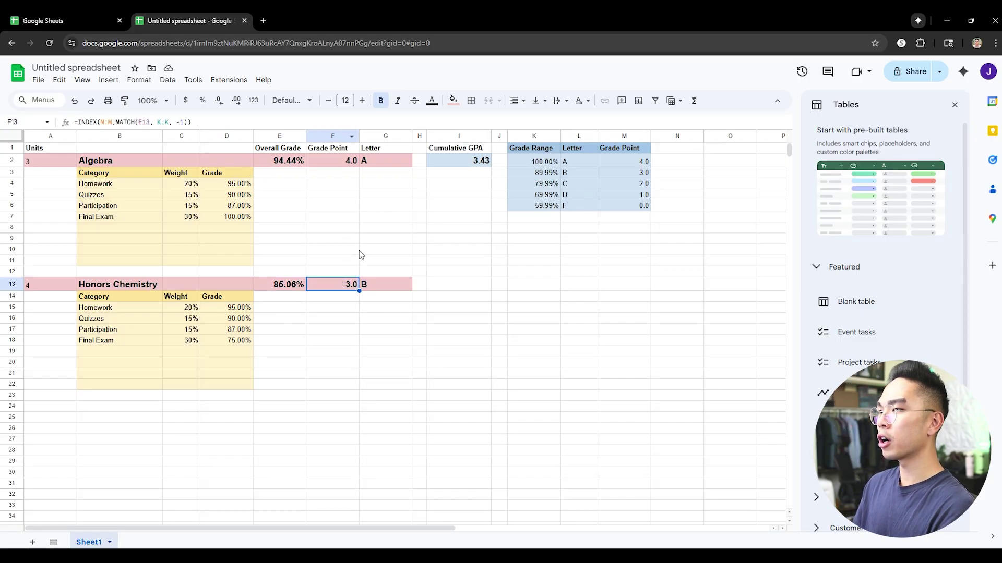
{"action": "left_click", "coordinate": [373, 284]}
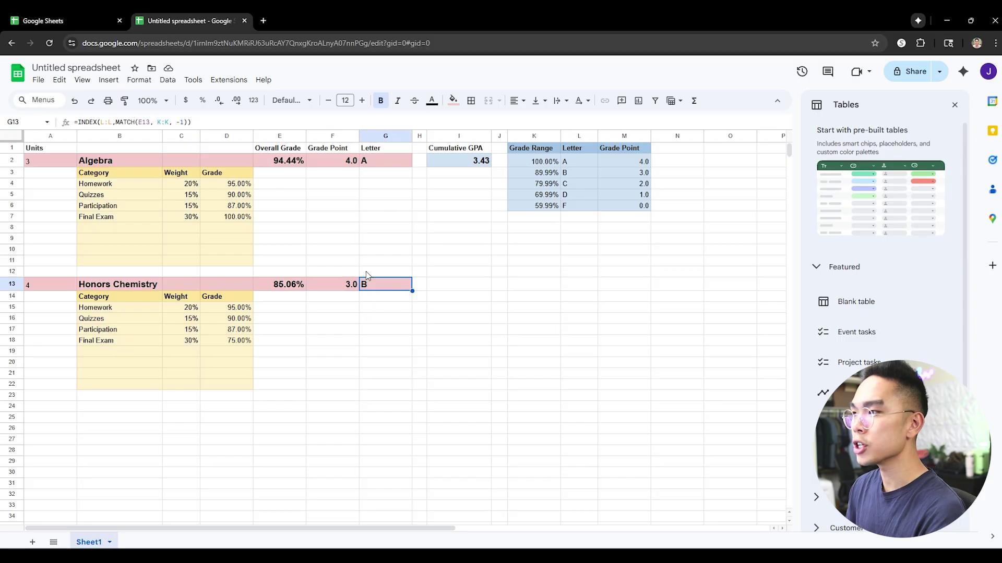
{"action": "left_click", "coordinate": [471, 160]}
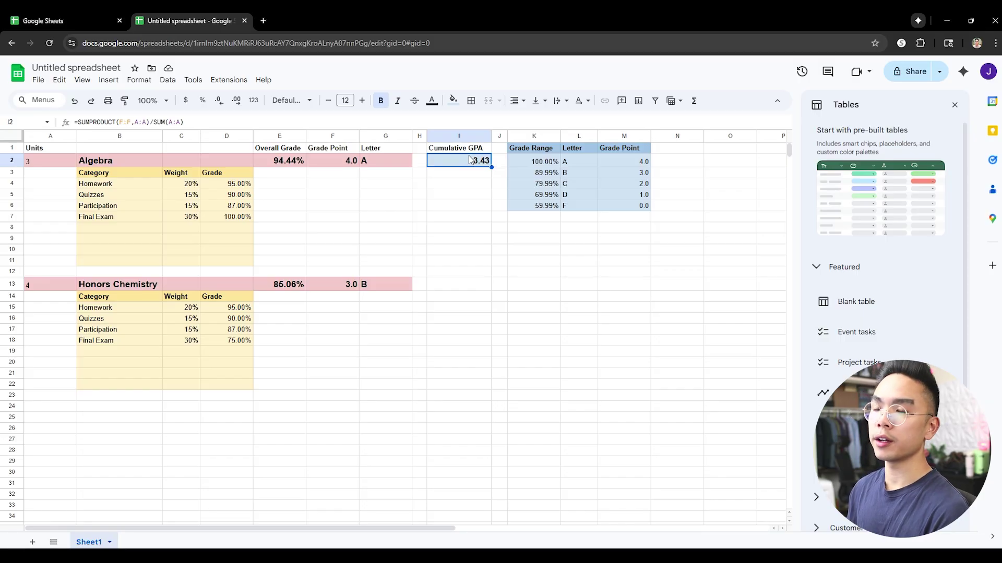
{"action": "left_click_drag", "start_coordinate": [42, 151], "coordinate": [387, 375]}
{"action": "left_click", "coordinate": [488, 162]}
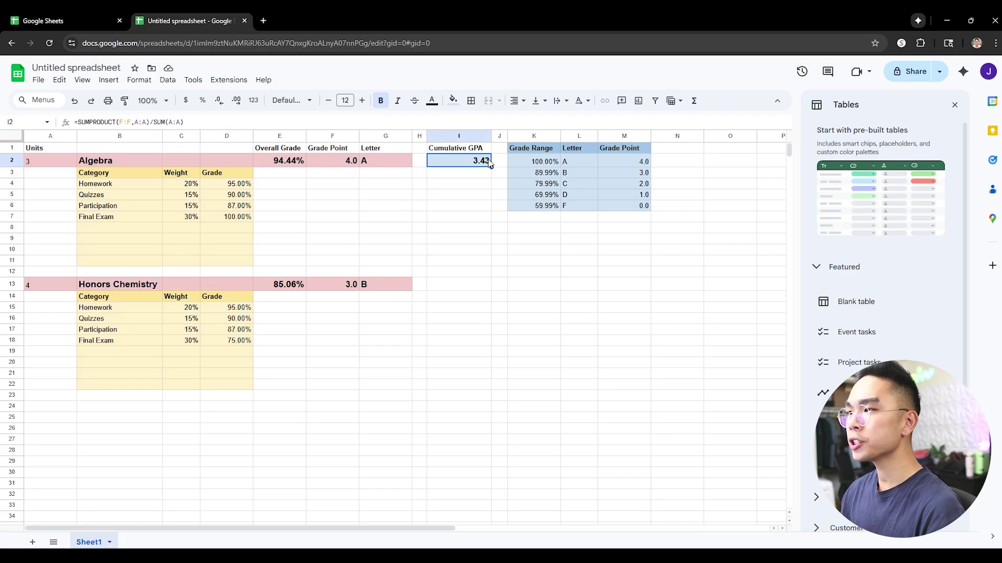
{"action": "left_click_drag", "start_coordinate": [47, 284], "coordinate": [374, 287]}
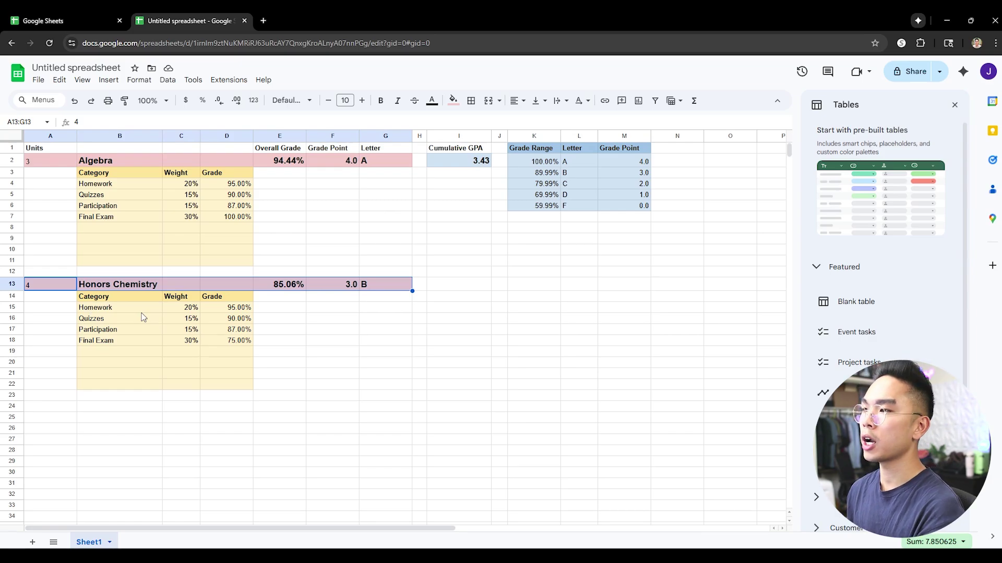
Step: Copy the Honors Chemistry header row A13:G13 and paste it into row 24
{"action": "key", "text": "ctrl+c"}
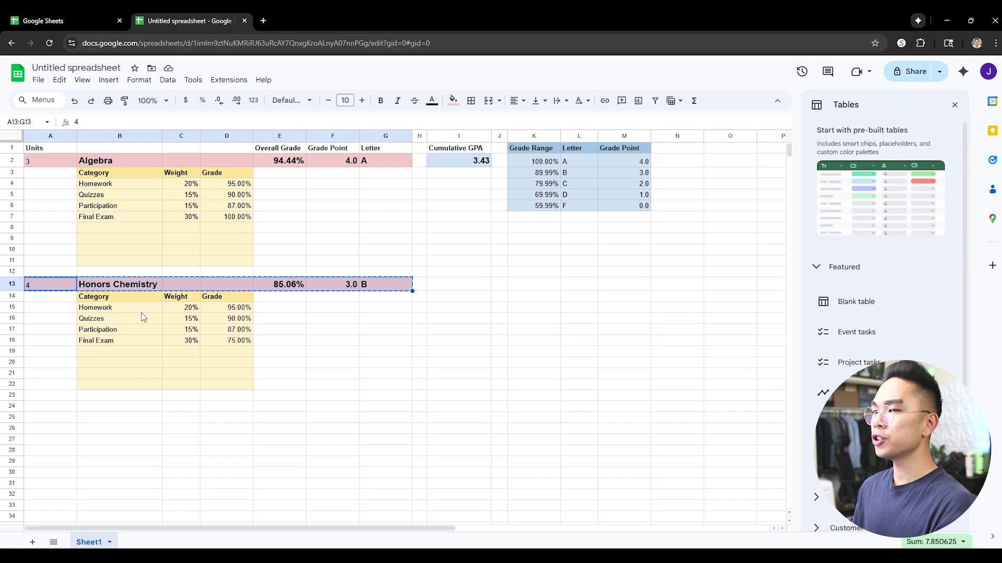
{"action": "left_click", "coordinate": [153, 416]}
{"action": "left_click", "coordinate": [60, 285]}
{"action": "left_click_drag", "start_coordinate": [82, 295], "coordinate": [219, 388]}
{"action": "left_click", "coordinate": [215, 395]}
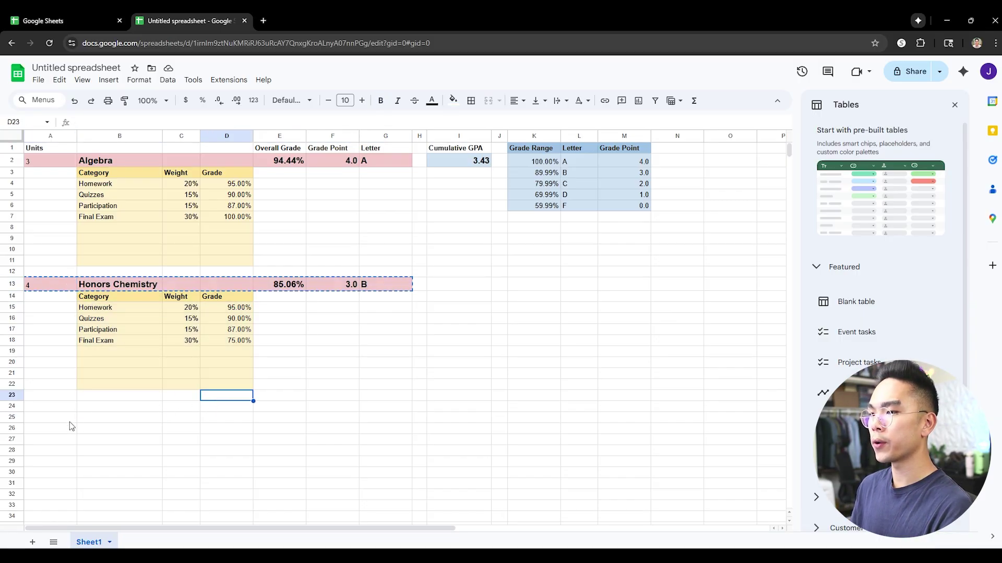
{"action": "left_click", "coordinate": [69, 408]}
{"action": "key", "text": "ctrl+v"}
Step: Rename the pasted course in B24 to Geometry, leaving its grades showing #DIV/0!
{"action": "left_click", "coordinate": [115, 453]}
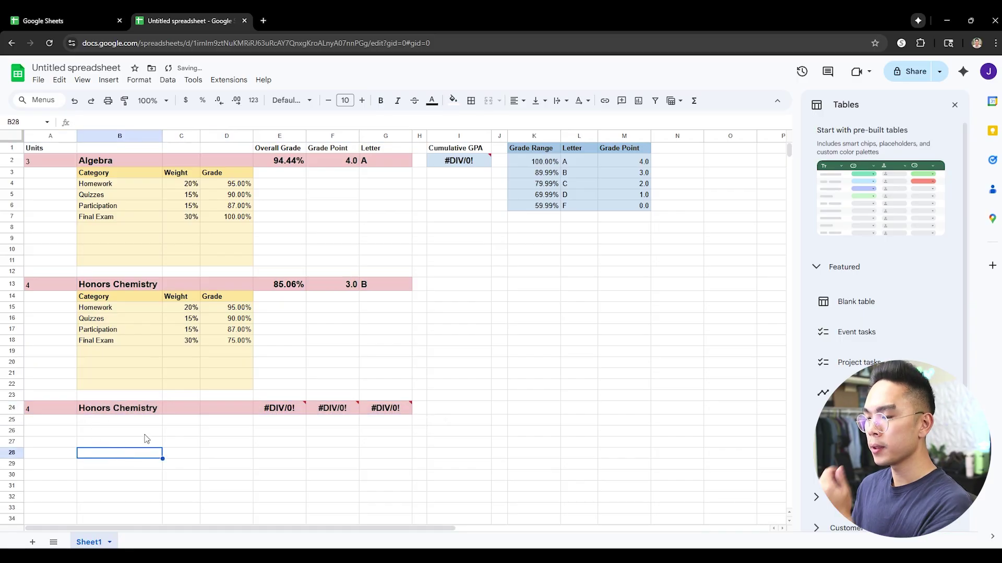
{"action": "left_click", "coordinate": [282, 410]}
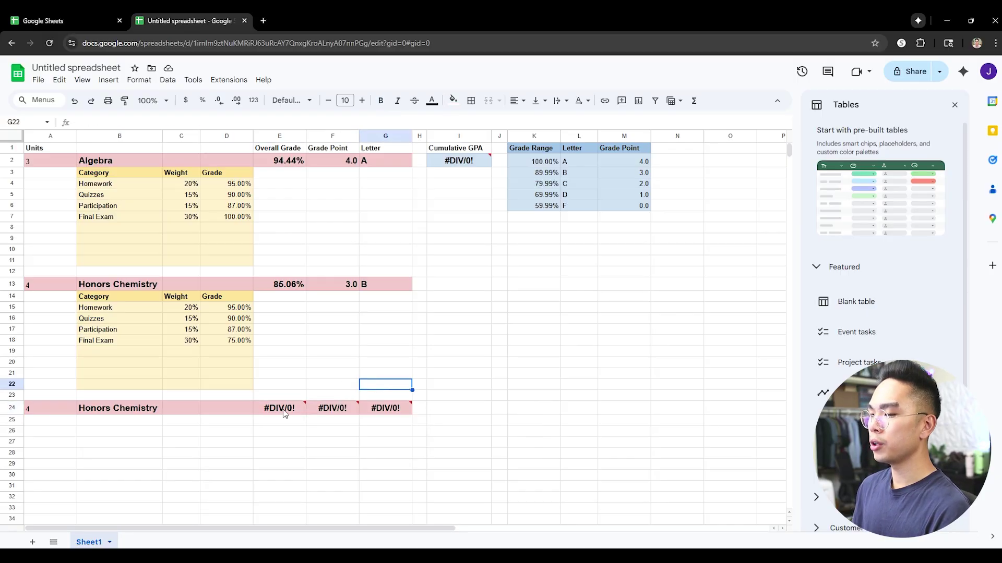
{"action": "left_click", "coordinate": [135, 415]}
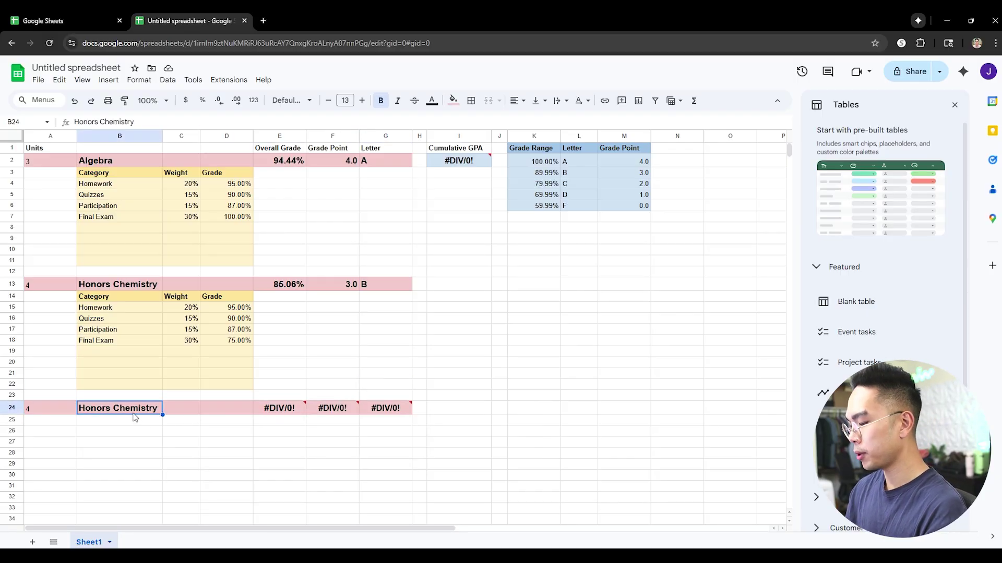
{"action": "type", "text": "Geometry"}
{"action": "key", "text": "Return"}
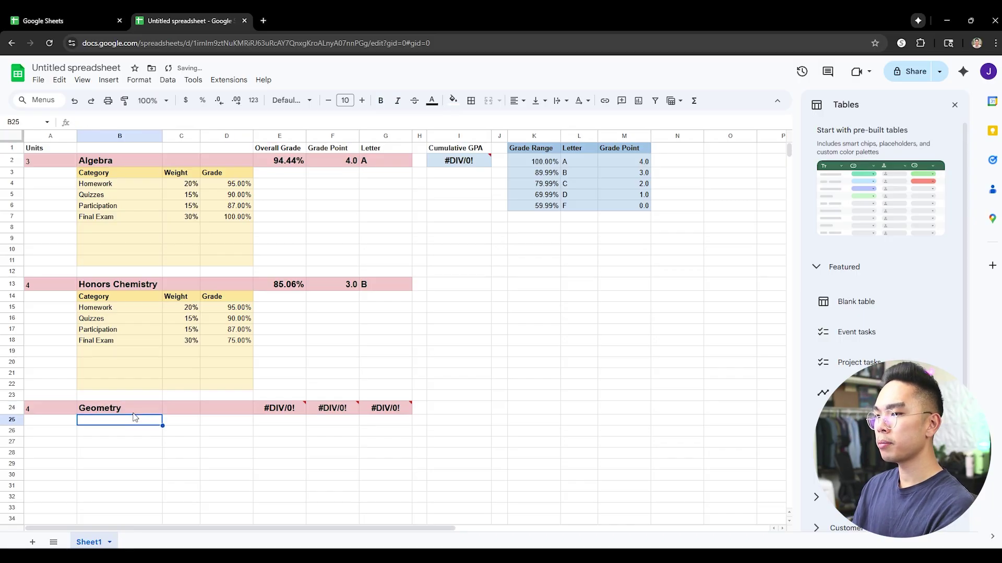
{"action": "left_click", "coordinate": [277, 402]}
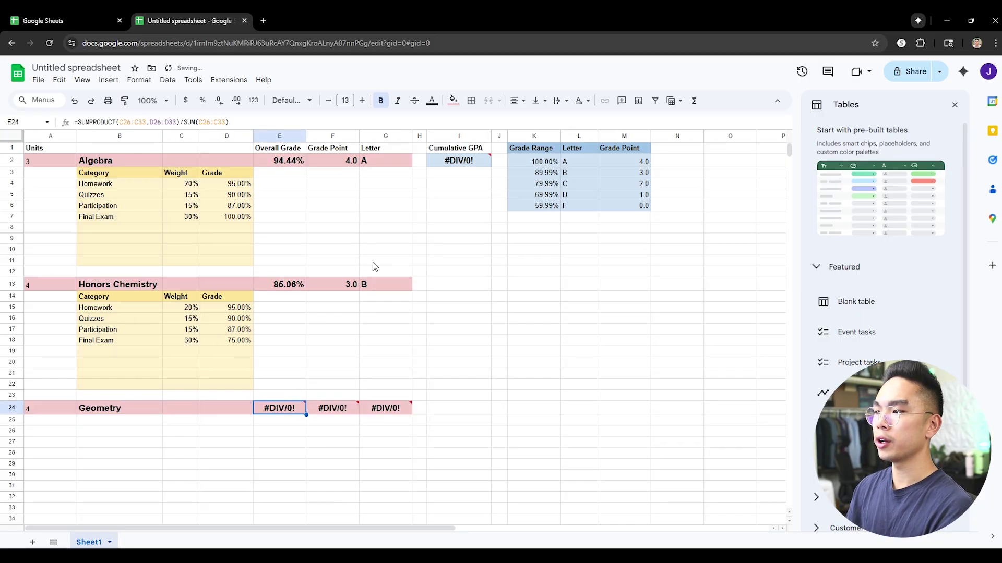
Step: Enter 75% as Geometry's overall grade in E24, giving 2.0, C and a 2.91 cumulative GPA
{"action": "key", "text": "Right"}
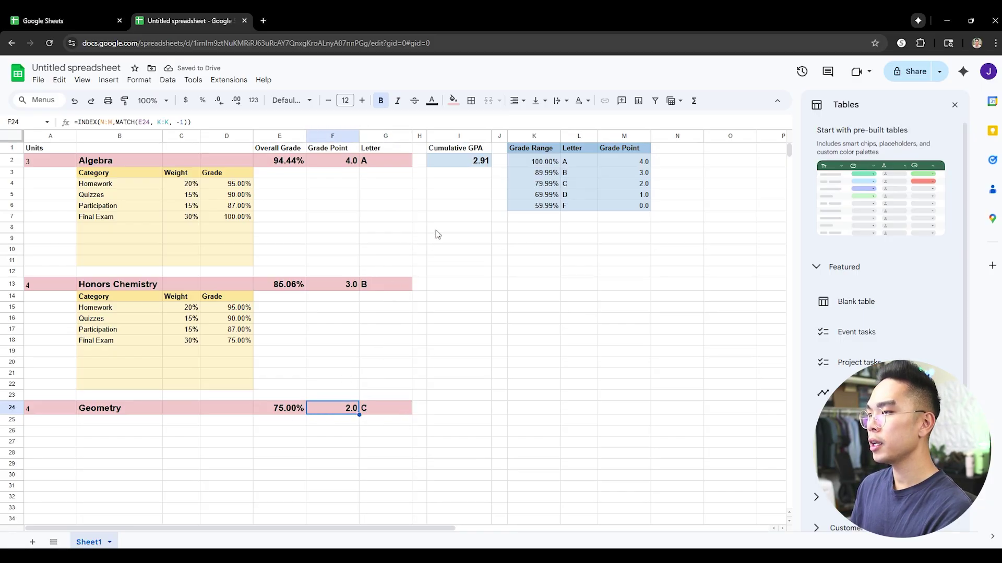
{"action": "left_click", "coordinate": [467, 170]}
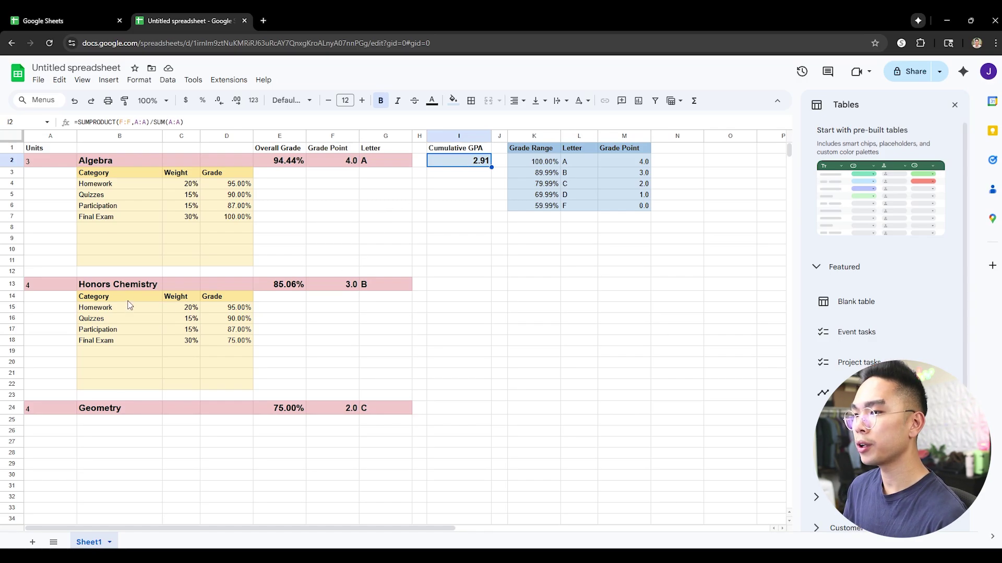
{"action": "left_click_drag", "start_coordinate": [128, 299], "coordinate": [245, 387]}
{"action": "left_click", "coordinate": [299, 410]}
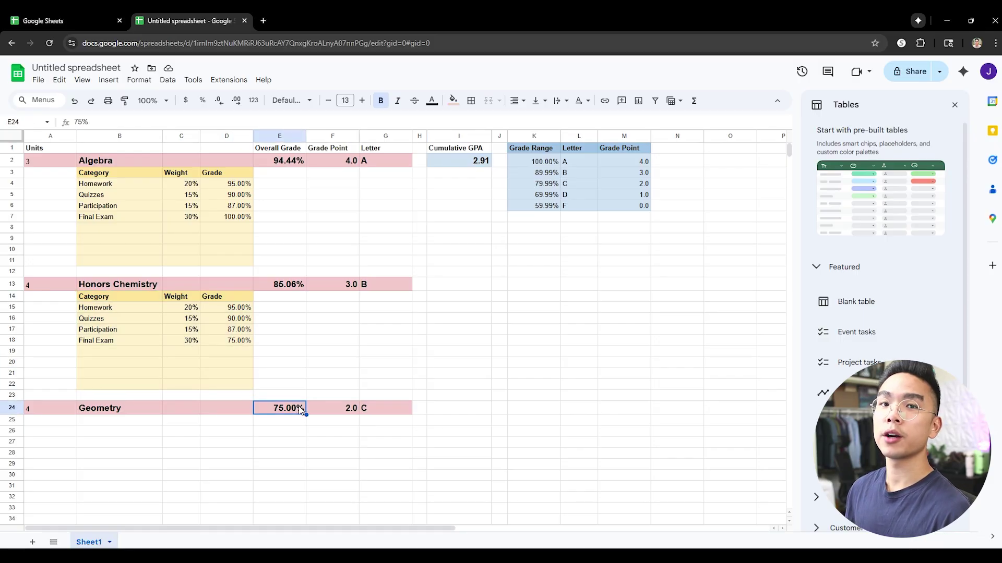